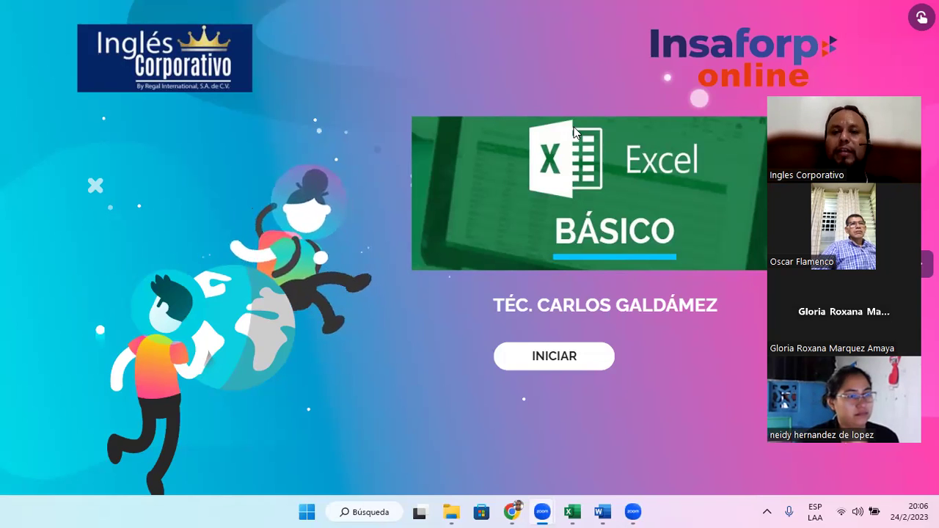
- Start the Excel Básico presentation and show the INDICE slide with its nine topics
left_click(558, 368)
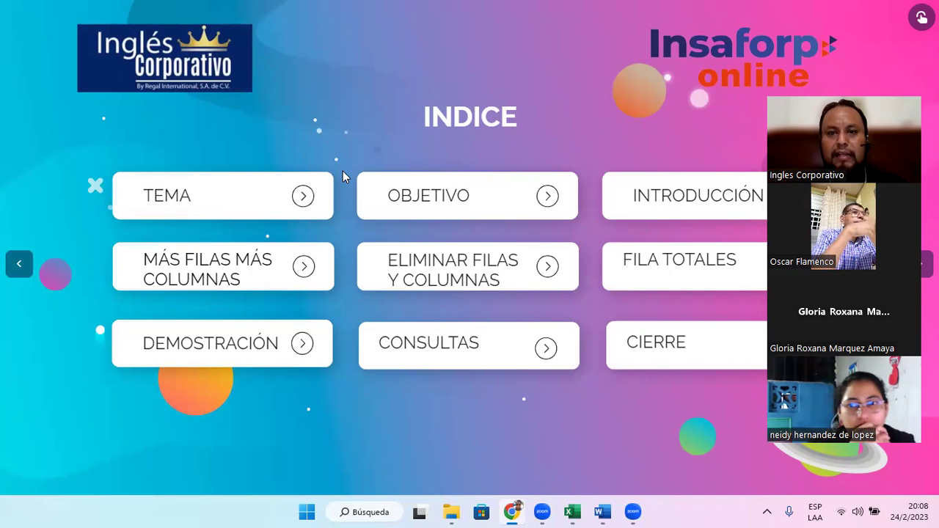
- Open the OBJETIVO slide on modifying Excel tables and adding a totals row
left_click(632, 512)
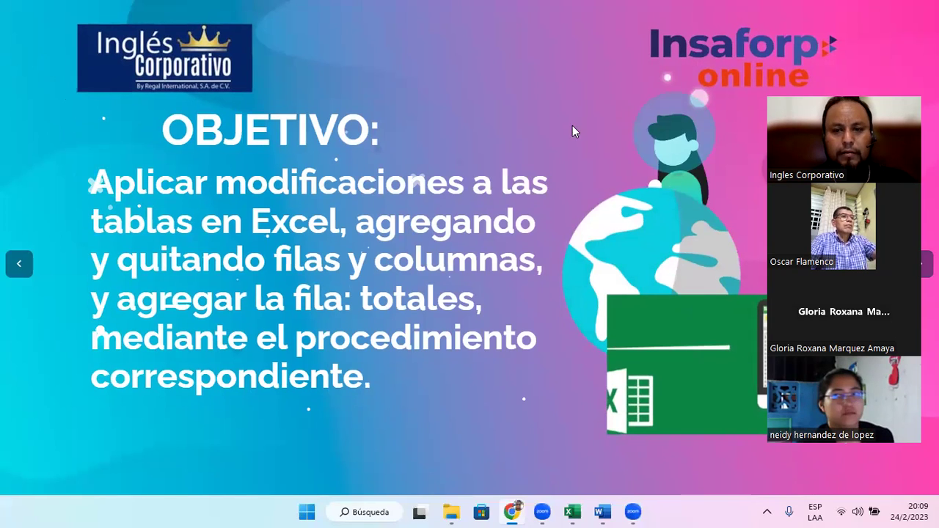
- Show the INSERTAR FILAS Y COLUMNAS slide listing three ways to add a final column
left_click(636, 510)
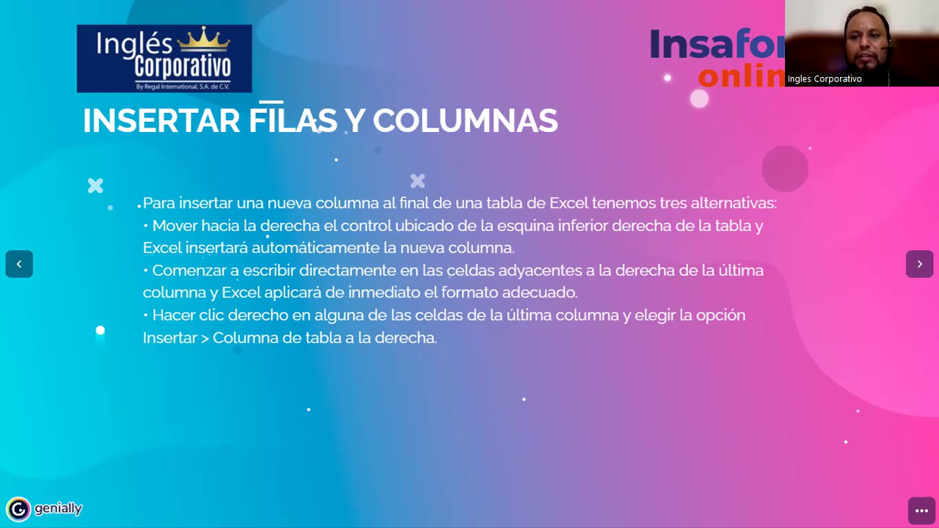
- Advance to the Excel screenshot of Insertar > Columna de tabla a la derecha
left_click(918, 266)
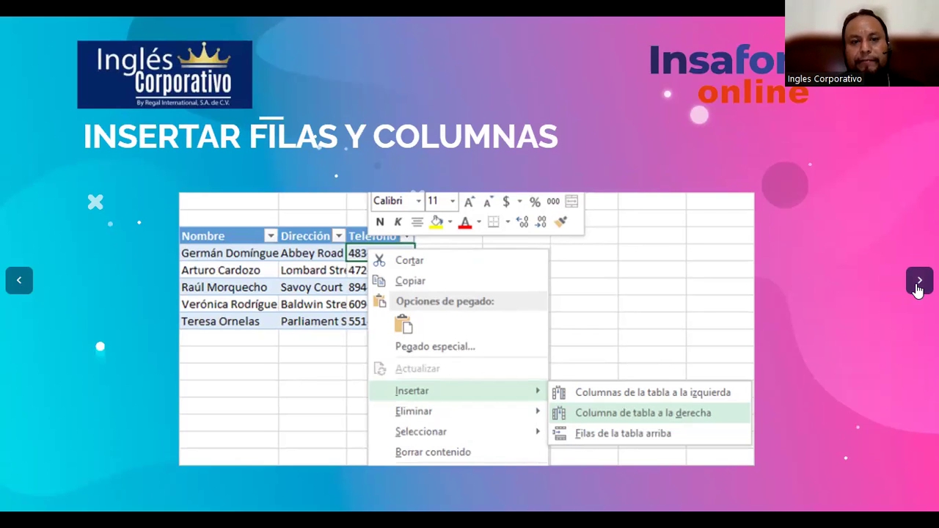
- Advance to the slide on inserting columns between others and four ways to add rows
left_click(917, 290)
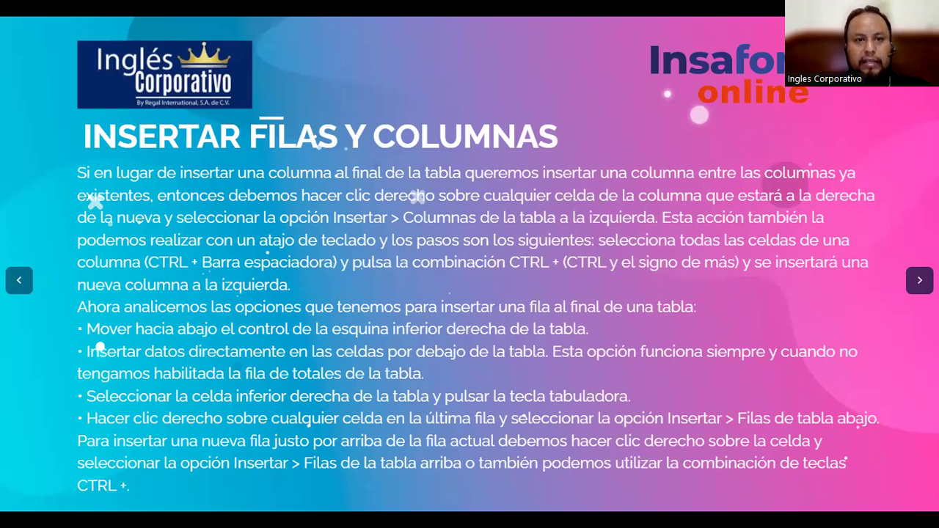
- Advance to the Excel screenshot of Insertar > Filas de la tabla arriba
key("Right")
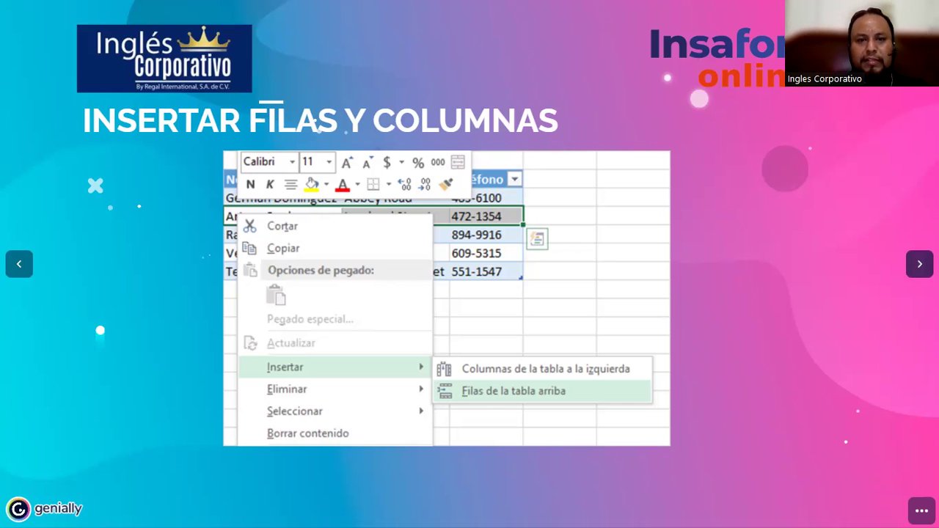
- Advance toward the Eliminar filas y columnas slide
key("Right")
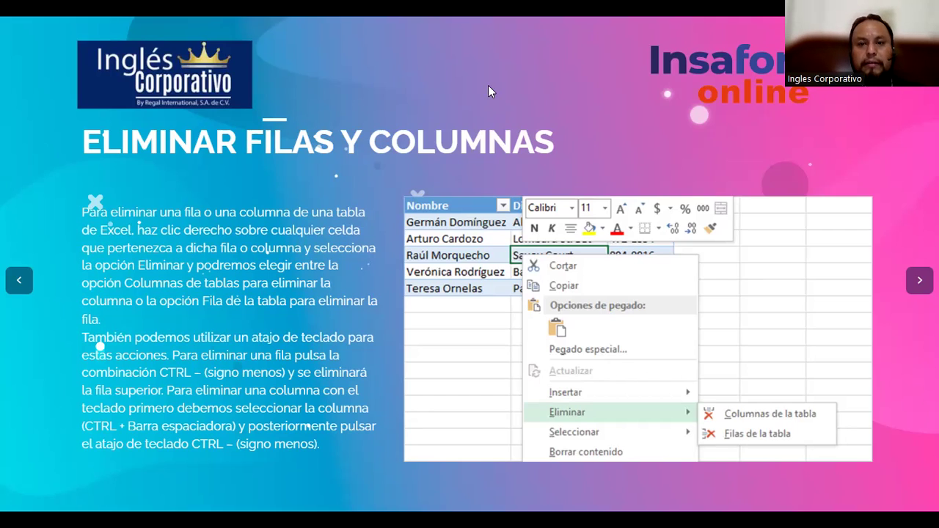
- Advance to the FILA TOTALES slide showing Fila de totales checked in Opciones de estilo de tabla
left_click(918, 282)
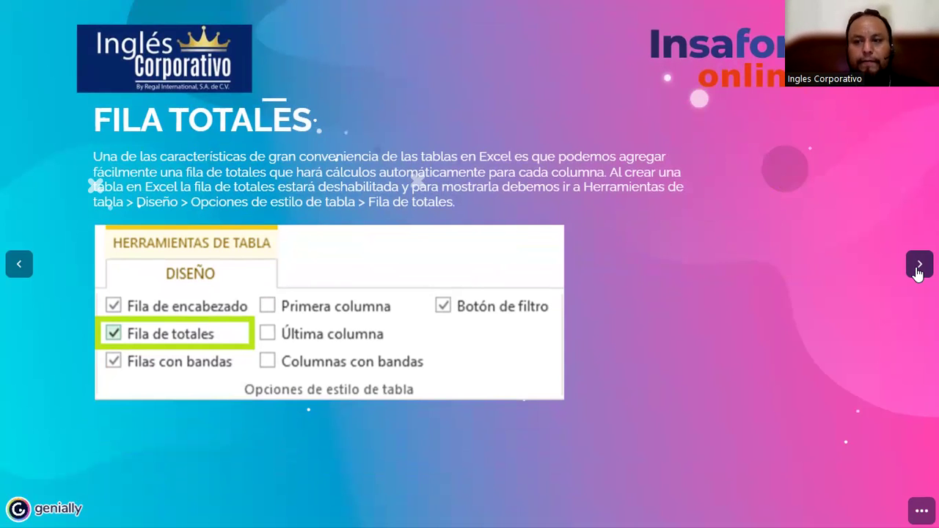
- Advance to the next FILA TOTALES slide about enabling the totals row via Herramientas de tabla
left_click(916, 271)
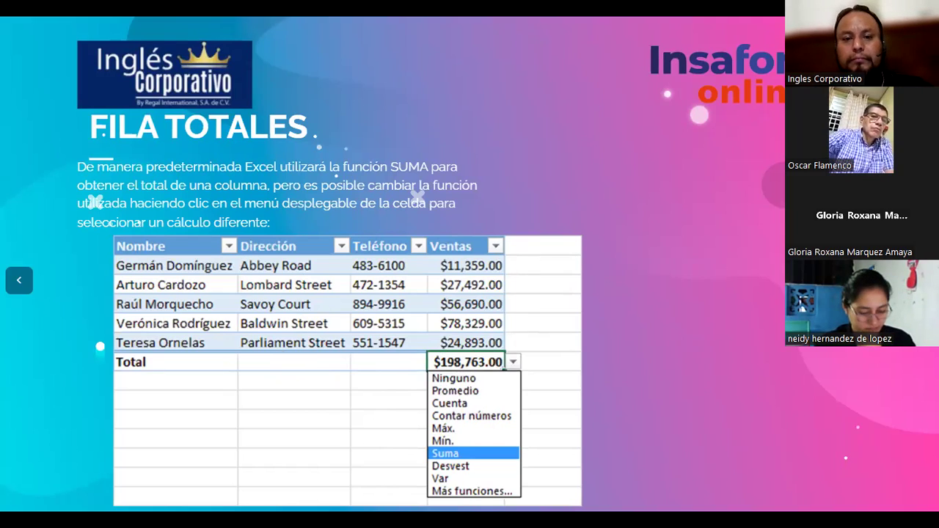
- Advance to the slide on the SUMA default and the Promedio, Cuenta, Máx., Mín. options
key("Right")
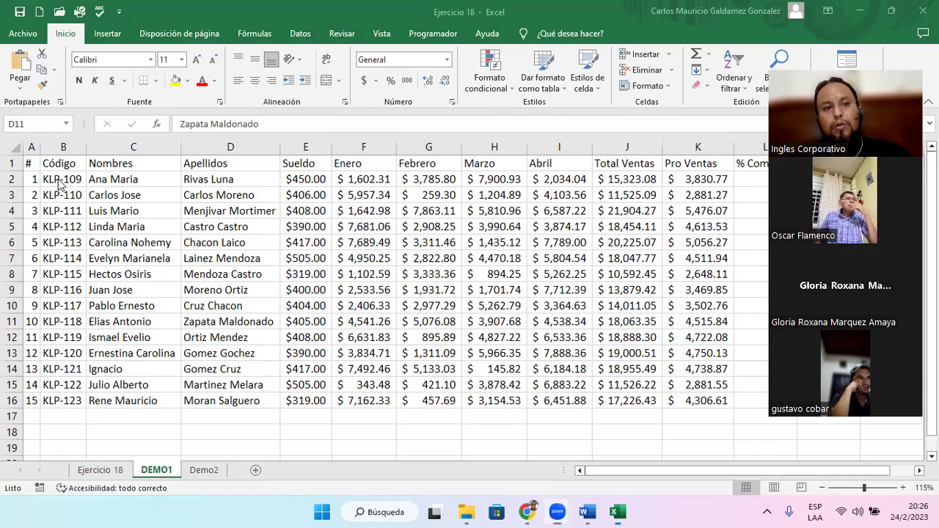
- Start making a table from the DEMO1 data A1:N16, with the first row as headers
left_click(286, 179)
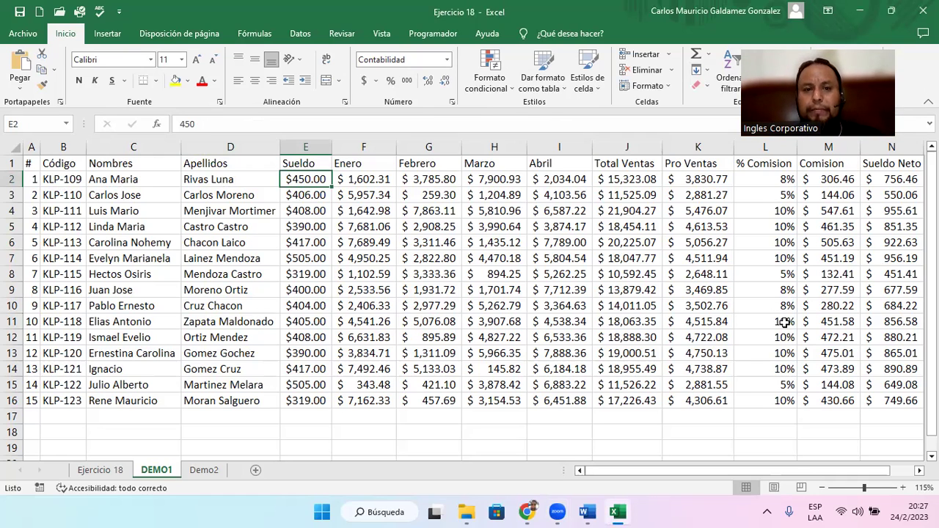
left_click(398, 337)
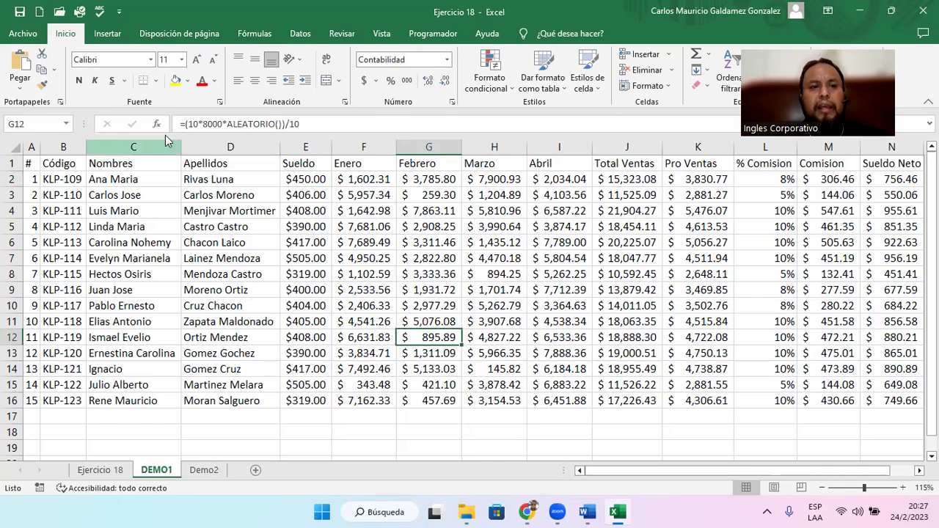
left_click(108, 34)
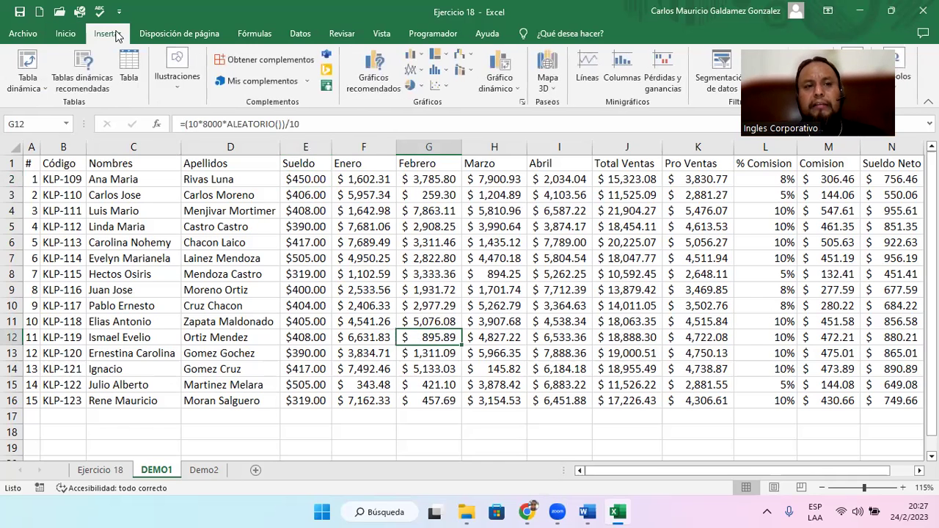
left_click(137, 80)
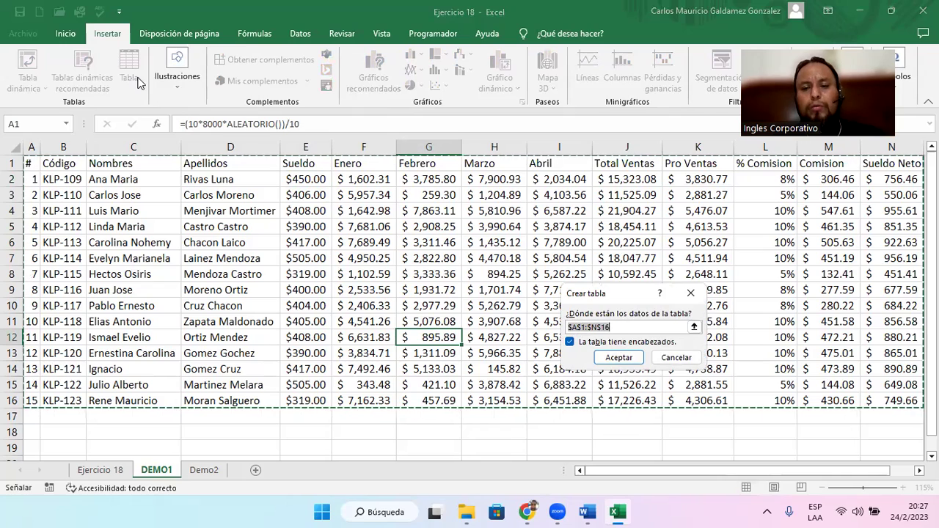
- Convert A1:N16 into Tabla1, then add a new table row 17 from cell N16
left_click(614, 358)
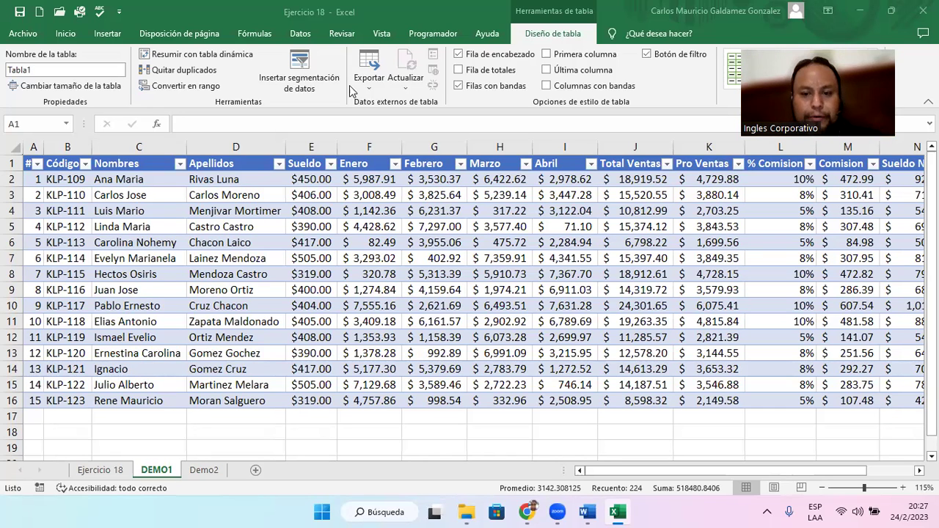
left_click(823, 493)
left_click(823, 488)
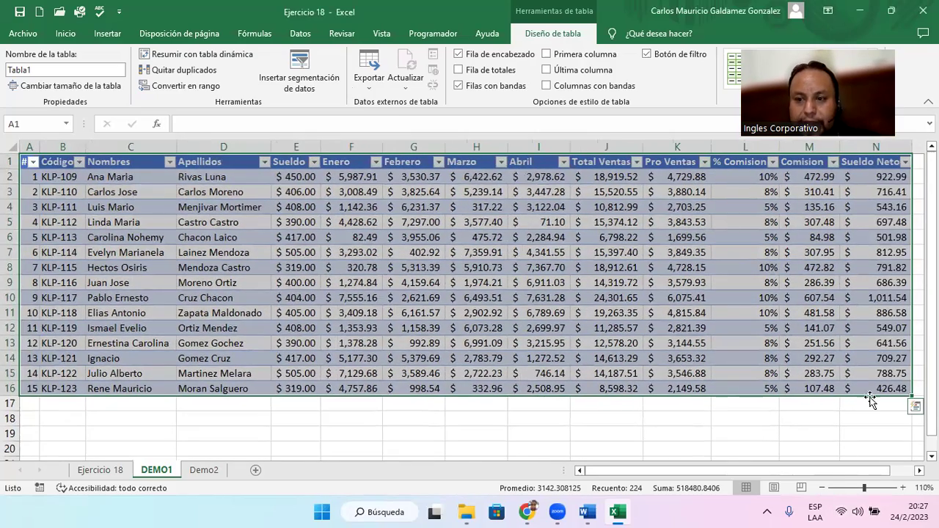
left_click(866, 393)
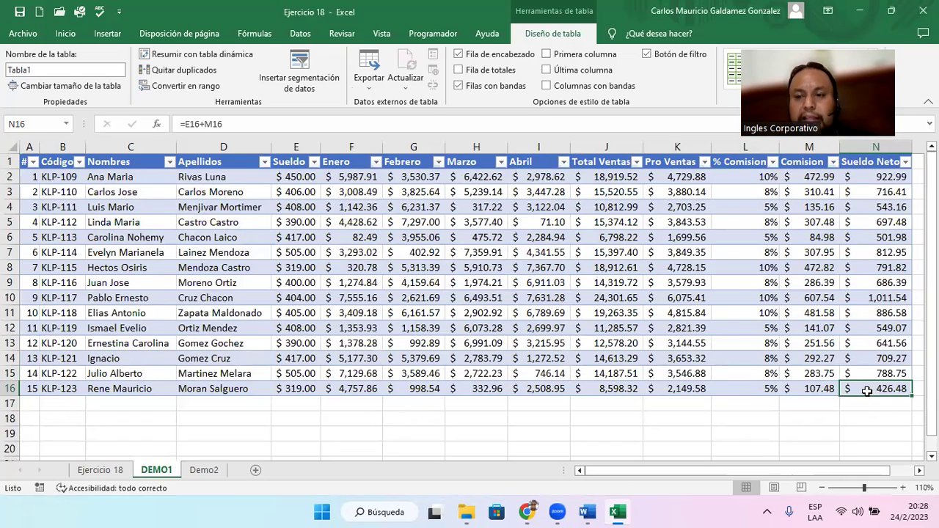
key("Tab")
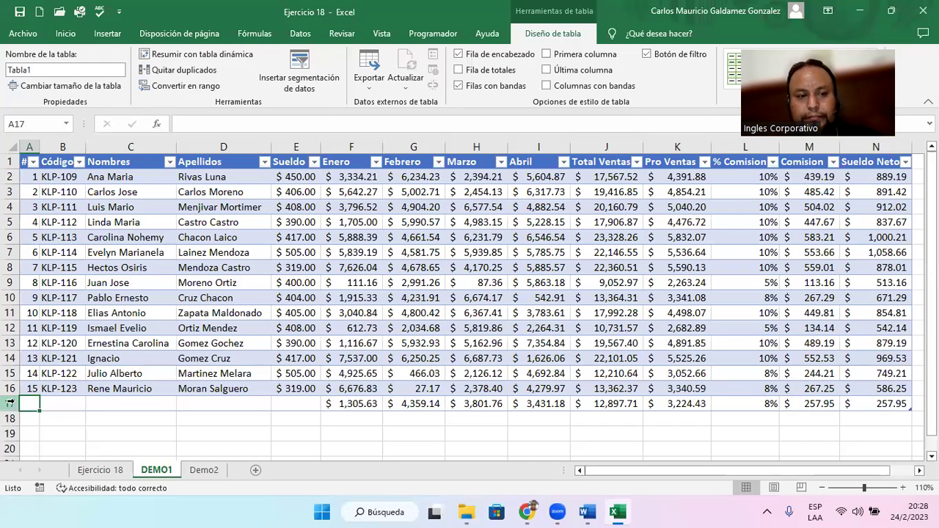
left_click(10, 403)
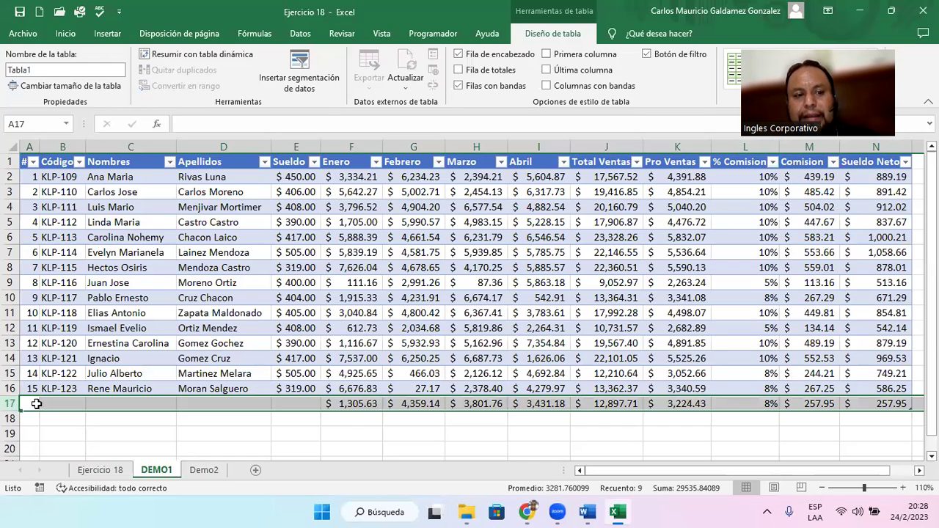
left_click(31, 403)
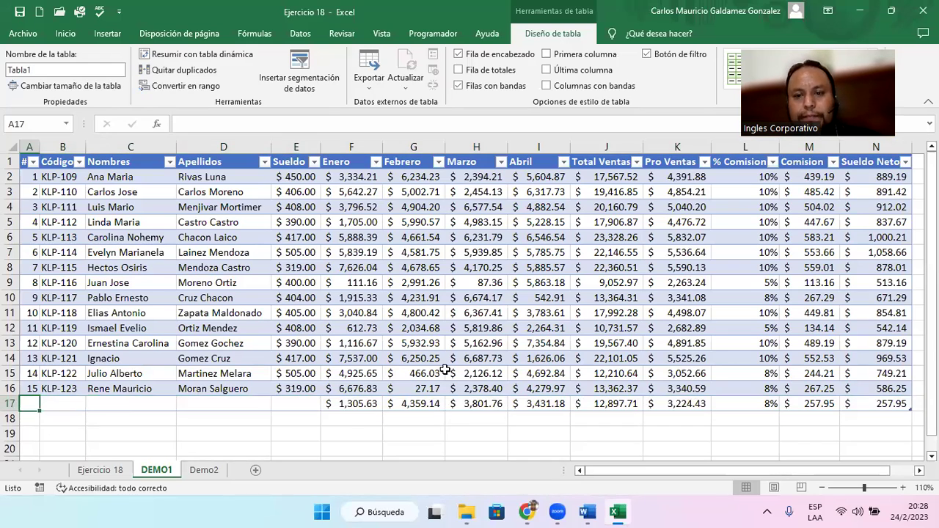
left_click(869, 402)
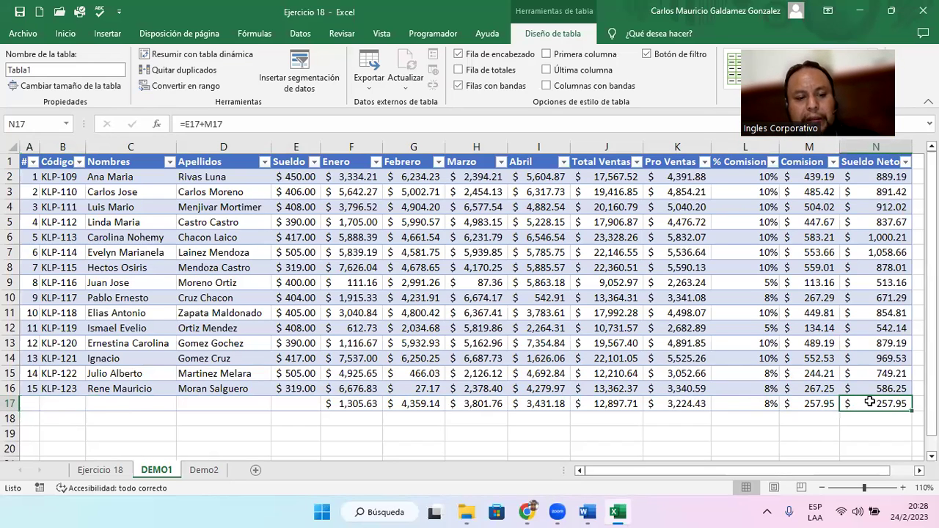
key("Tab")
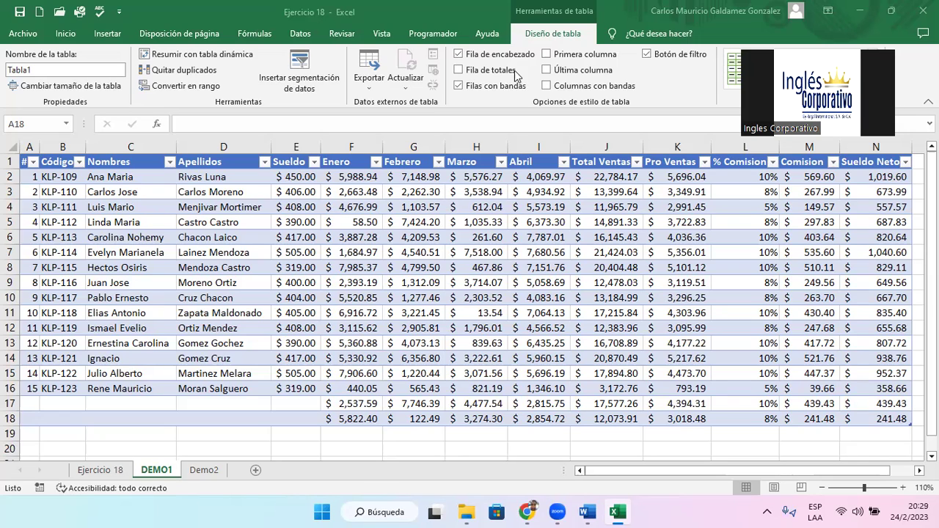
left_click(127, 257)
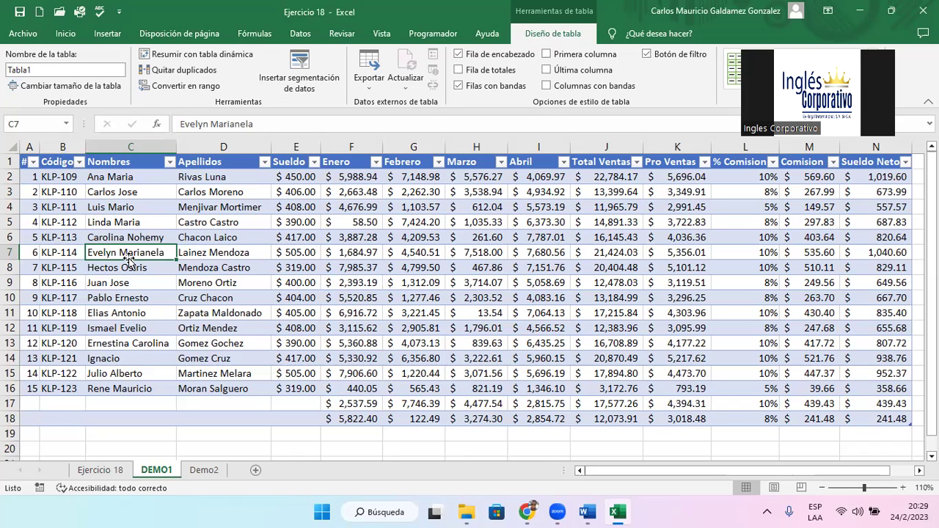
- With C7 selected, bring up the Celdas Insertar options for adding a table row above it
left_click(66, 36)
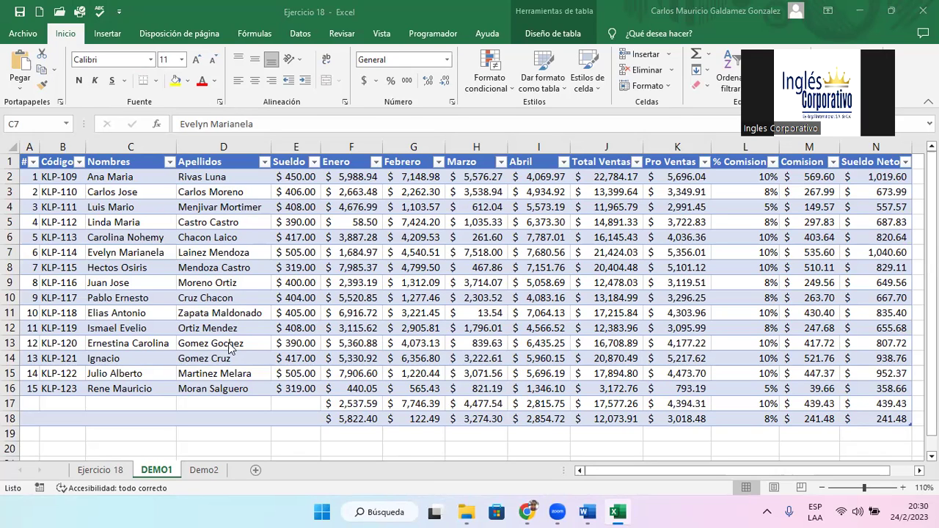
left_click(116, 249)
left_click(669, 55)
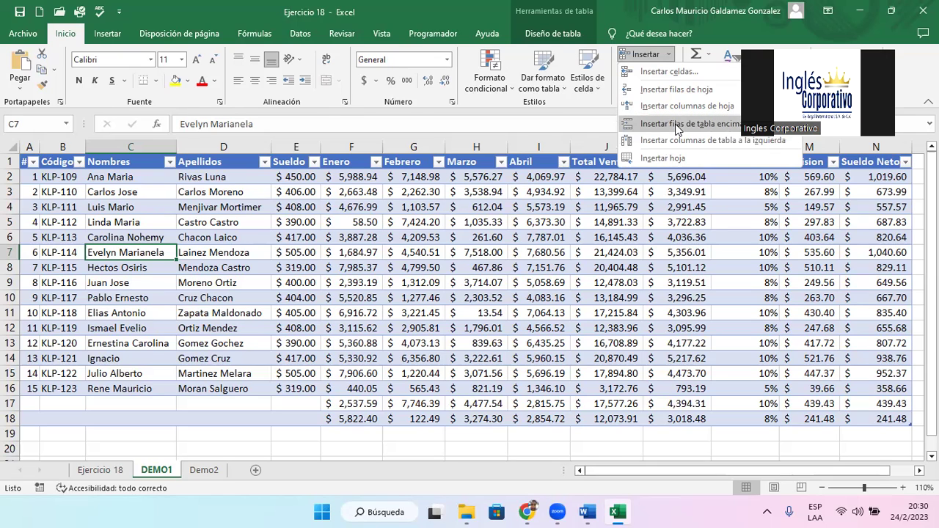
left_click(676, 124)
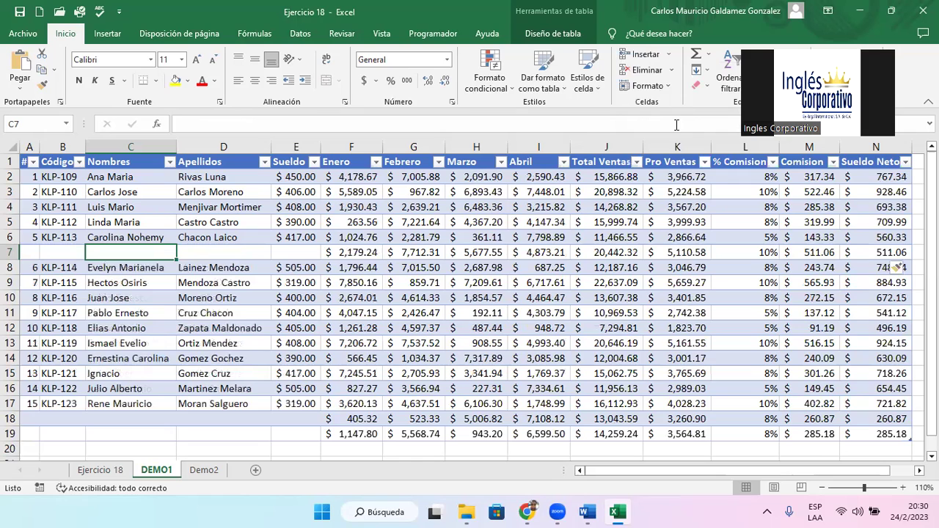
left_click_drag(350, 251, 880, 257)
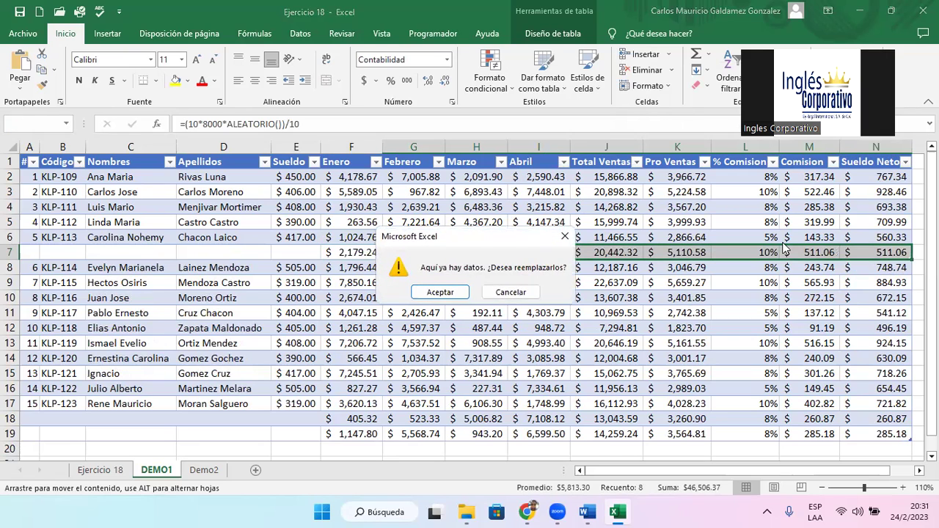
key("Return")
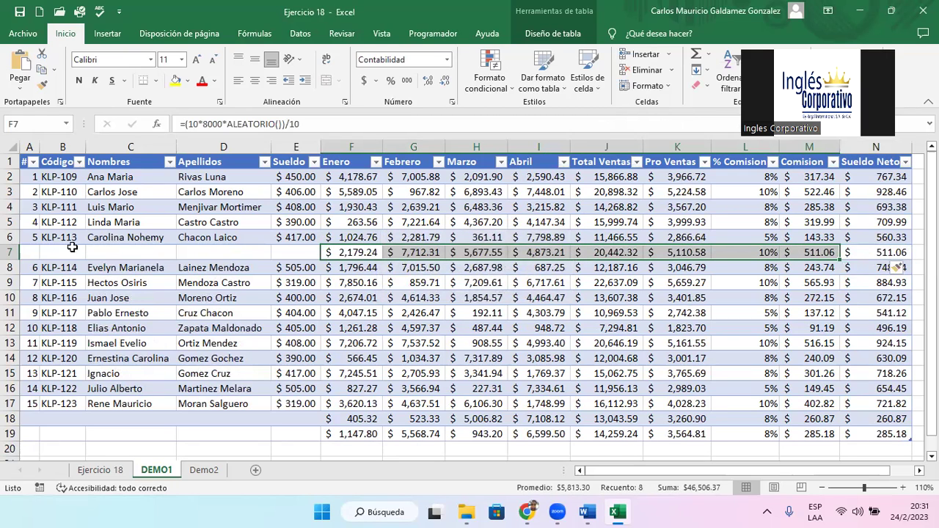
left_click_drag(31, 253, 287, 253)
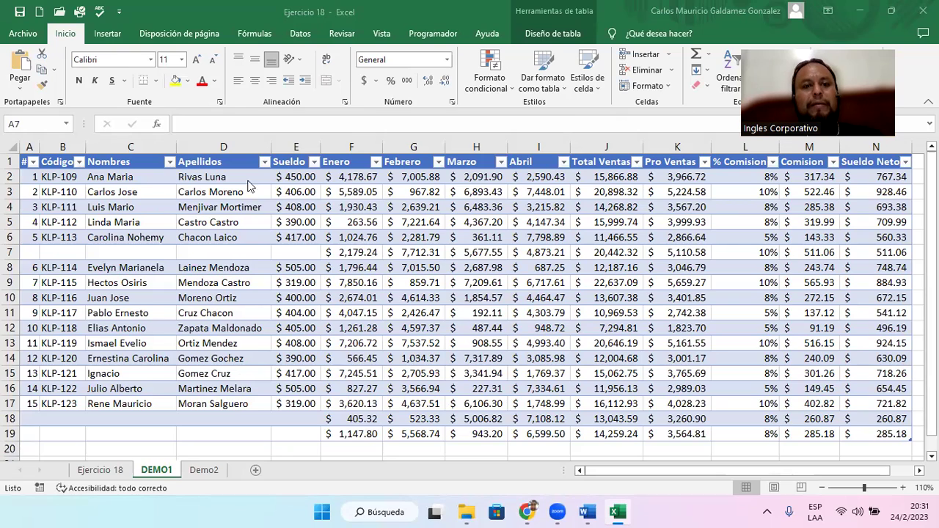
key("shift+Right")
key("shift+Right")
key("shift+Right")
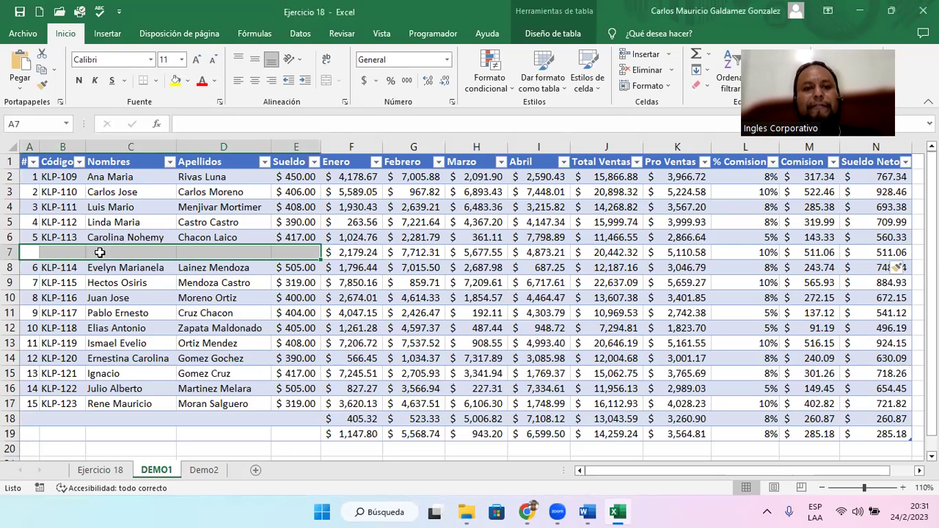
left_click(352, 253)
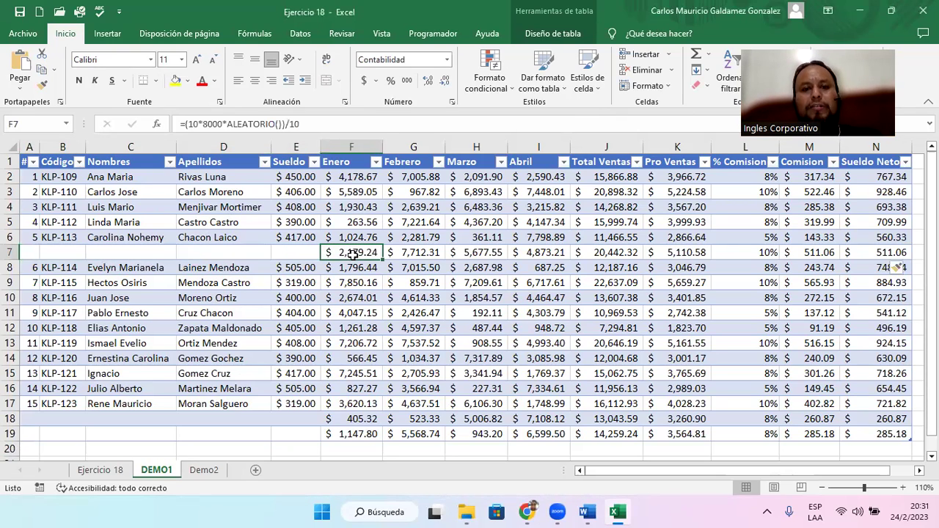
key("shift+Right")
key("shift+Right")
key("shift+Right")
key("shift+Right")
key("shift+Right")
key("shift+Right")
key("shift+Right")
key("shift+Right")
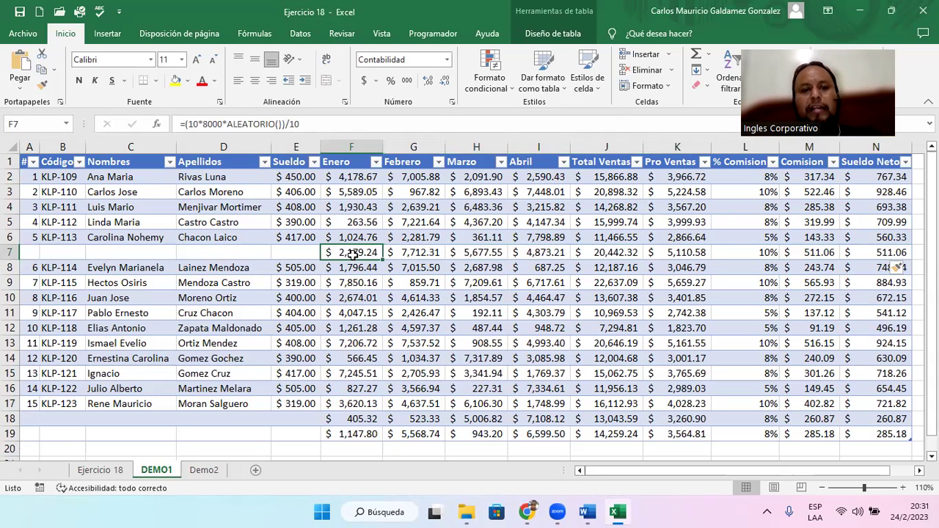
left_click(195, 257)
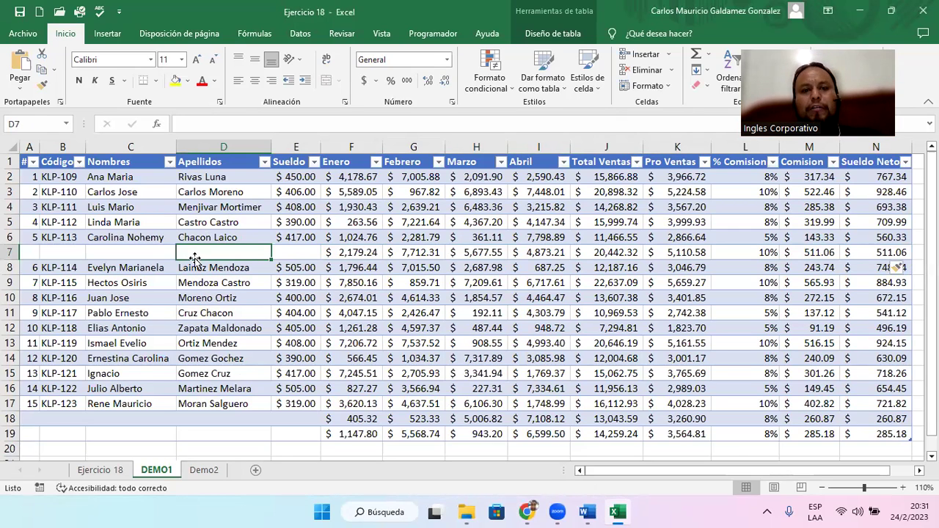
left_click_drag(334, 253, 866, 251)
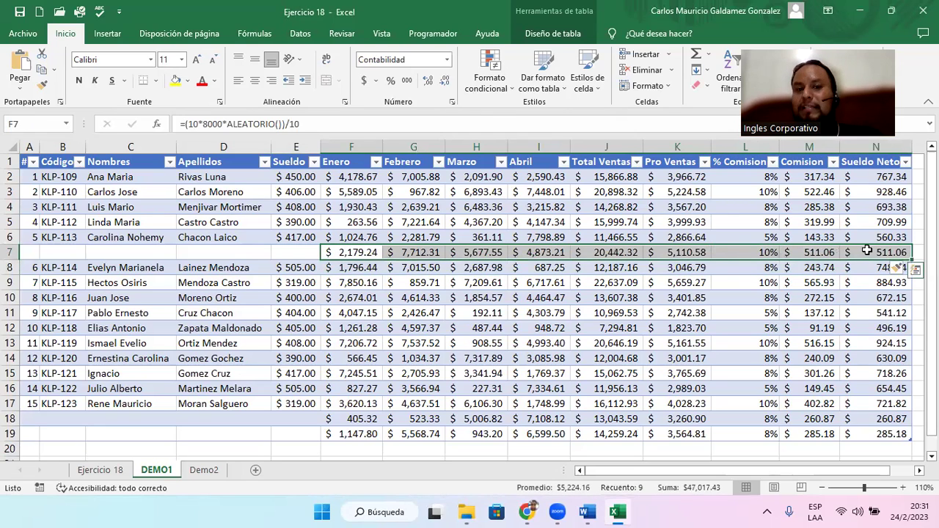
left_click(353, 253)
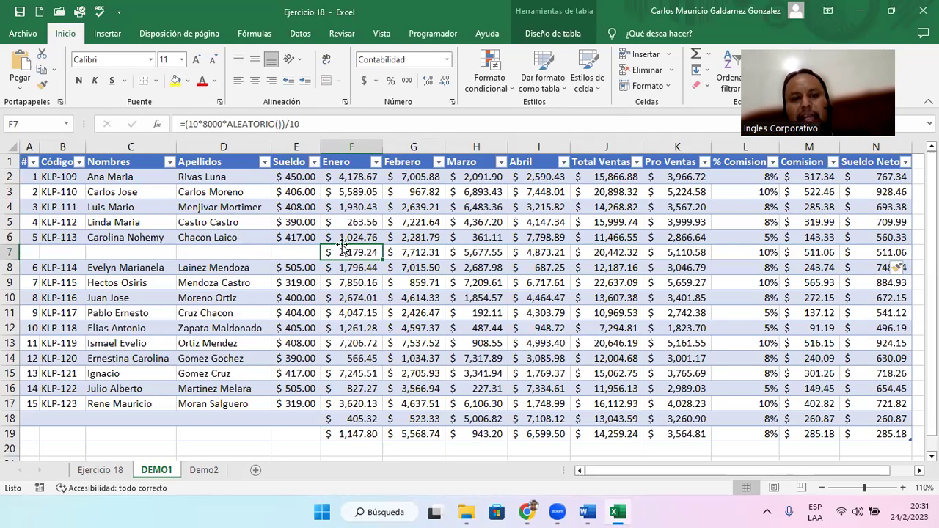
left_click(300, 249)
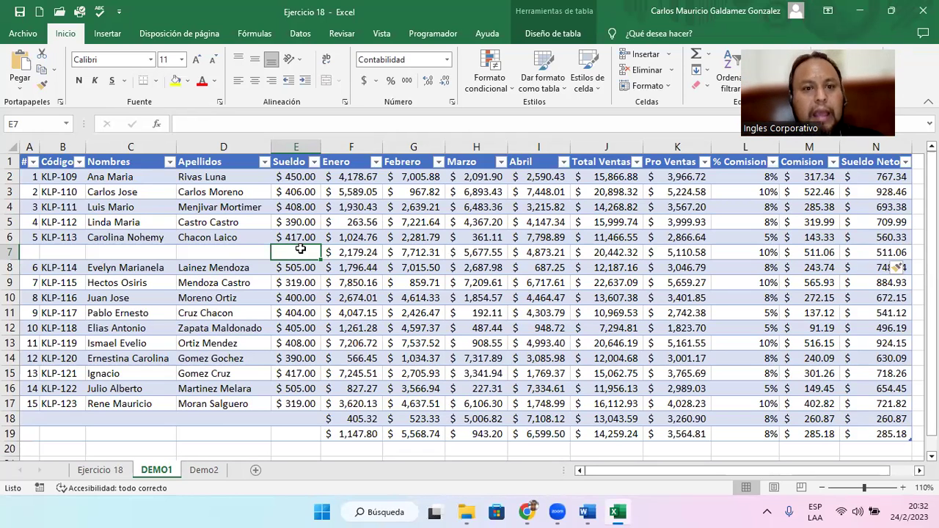
left_click(202, 249)
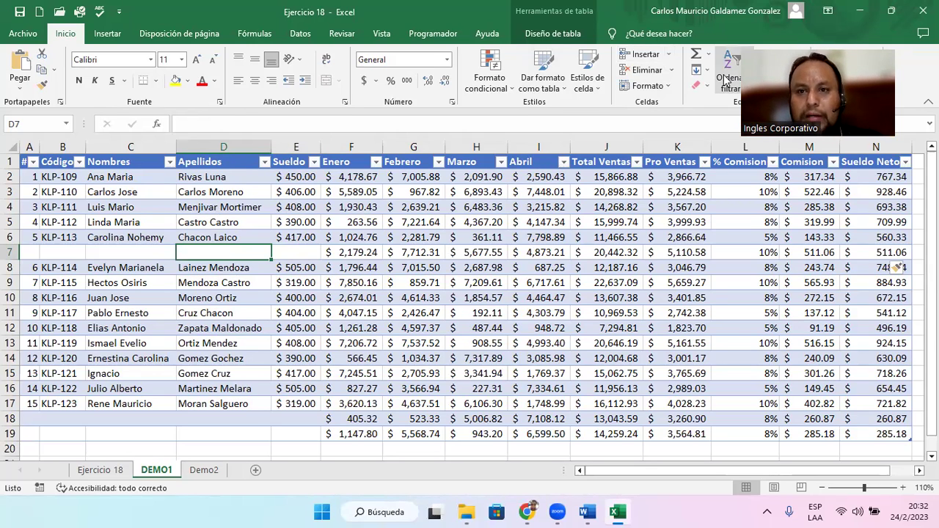
- From cell E7, insert a blank Column1 left of Sueldo, after Apellidos
left_click(658, 59)
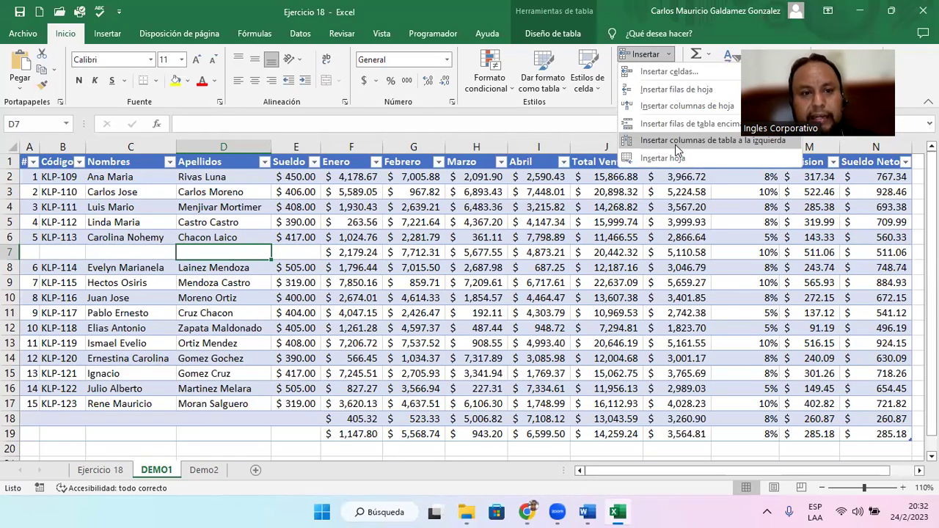
left_click(292, 252)
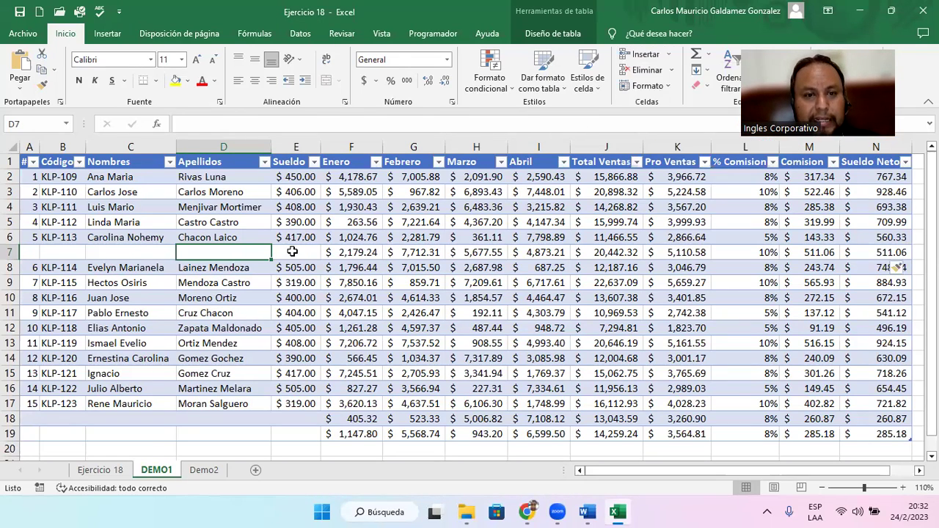
left_click(292, 251)
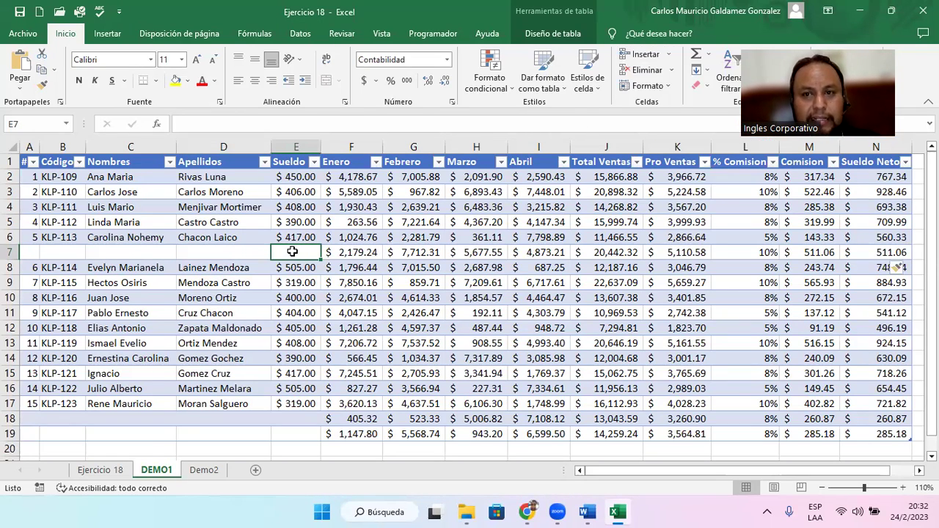
left_click(667, 53)
left_click(669, 139)
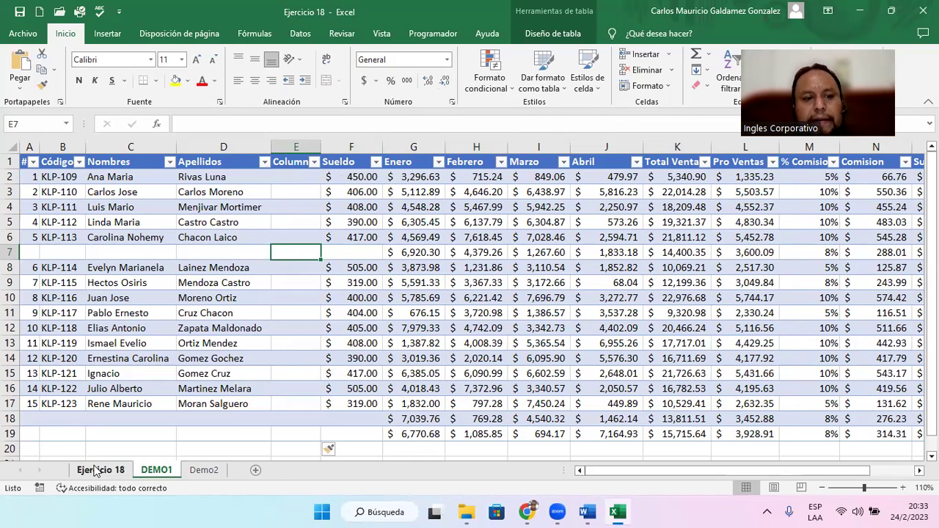
left_click(312, 234)
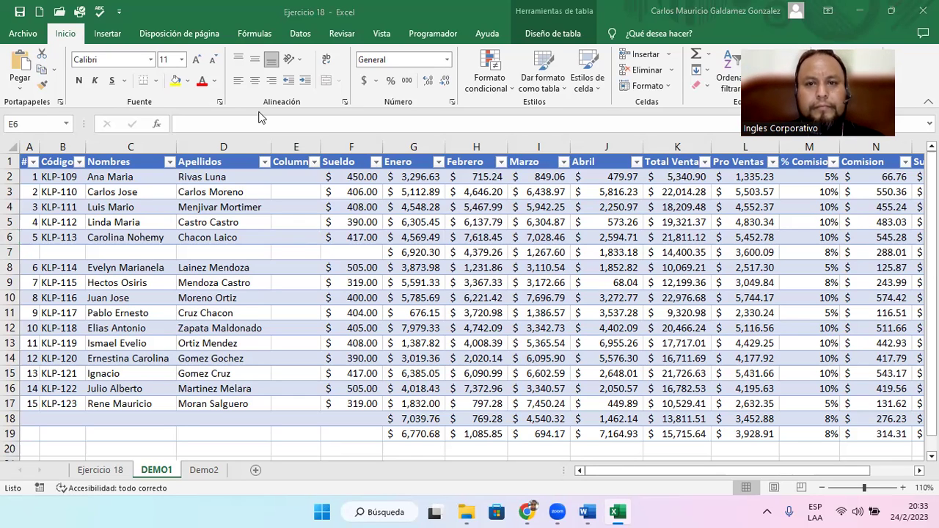
left_click(336, 330)
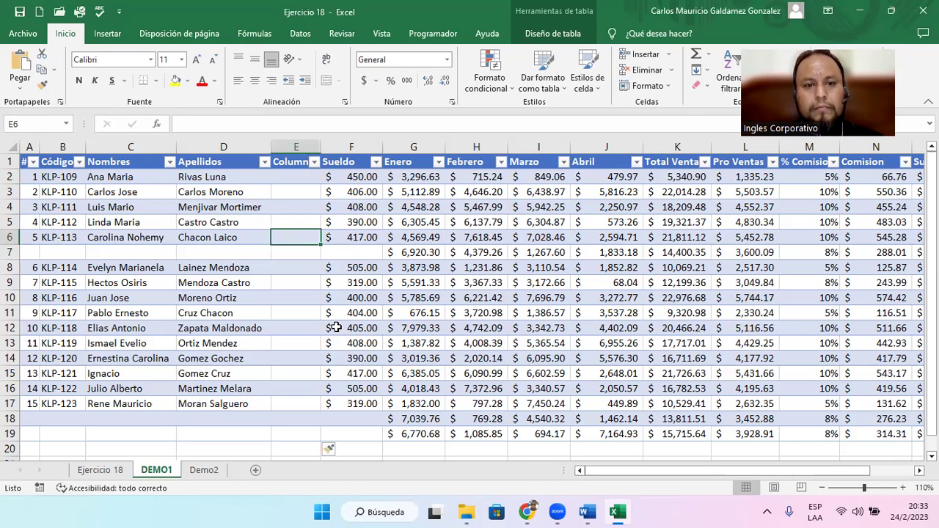
left_click(334, 328)
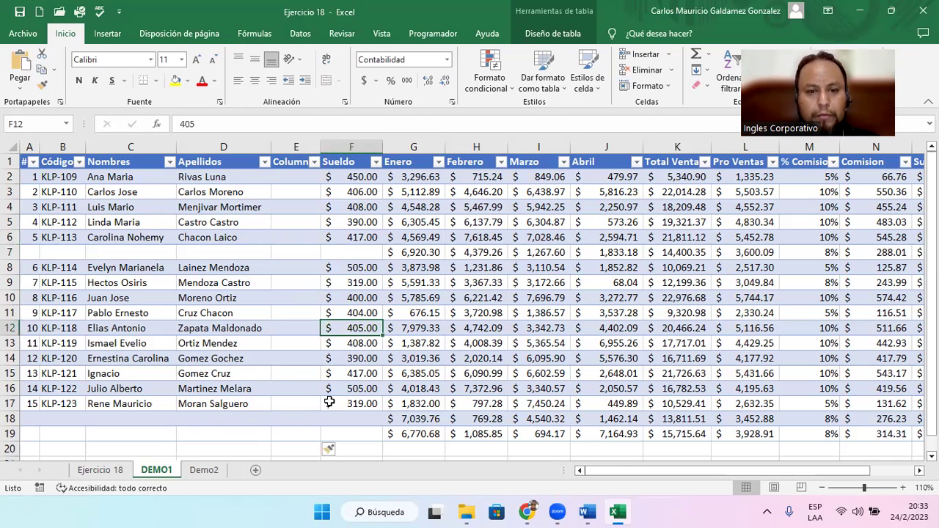
left_click(229, 434)
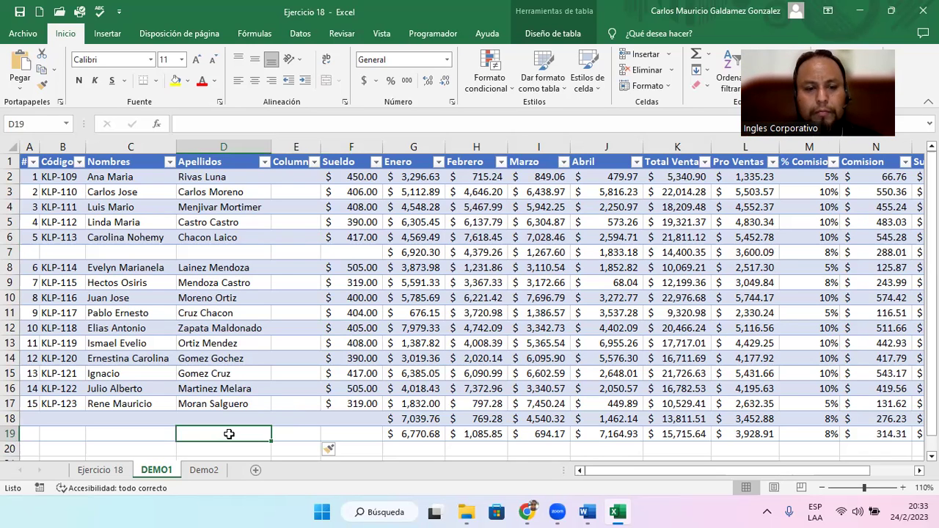
key("ctrl+plus")
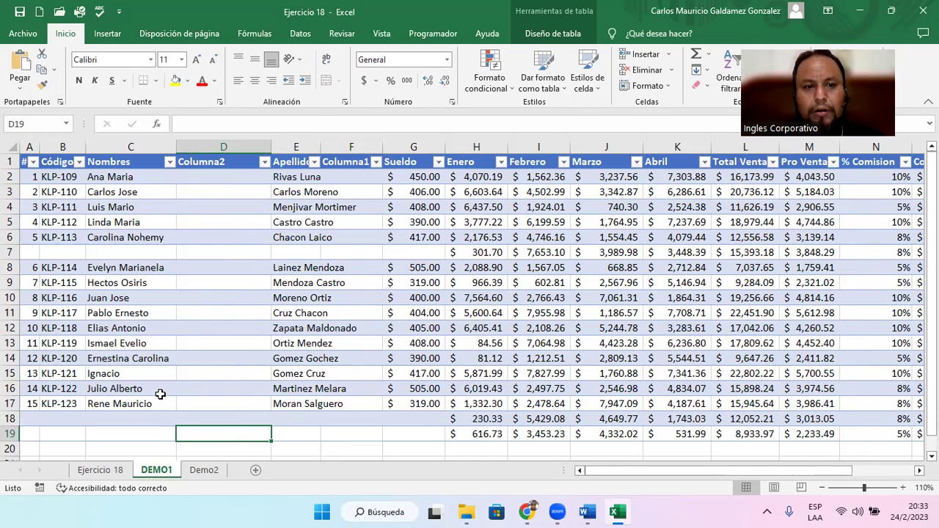
key("ctrl+minus")
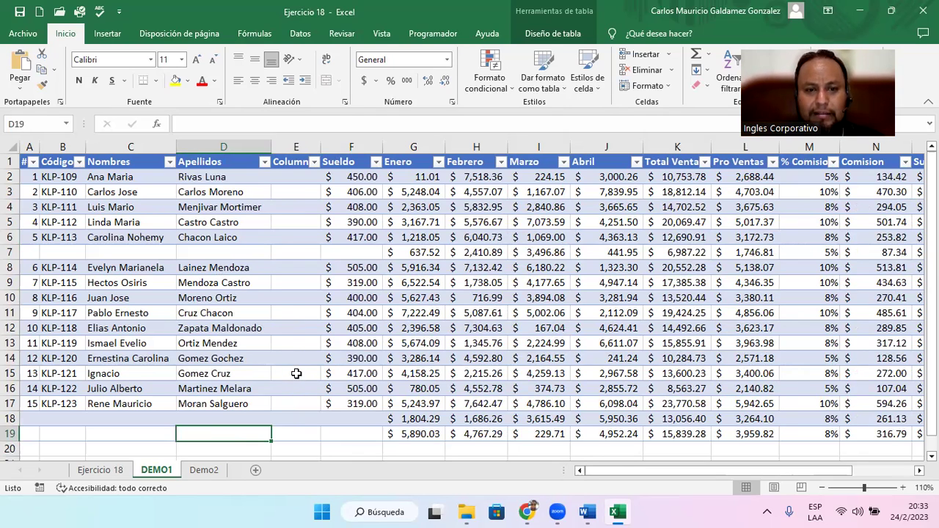
left_click(296, 373)
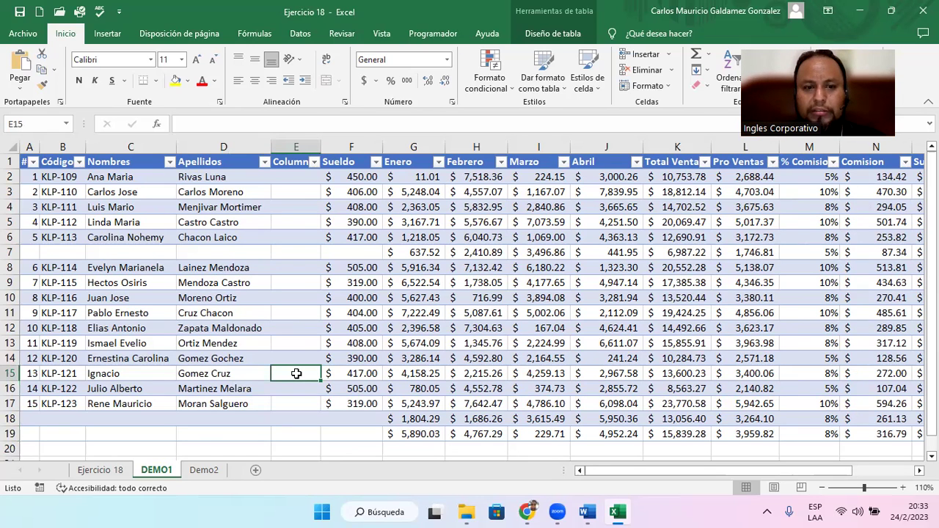
key("ctrl+space")
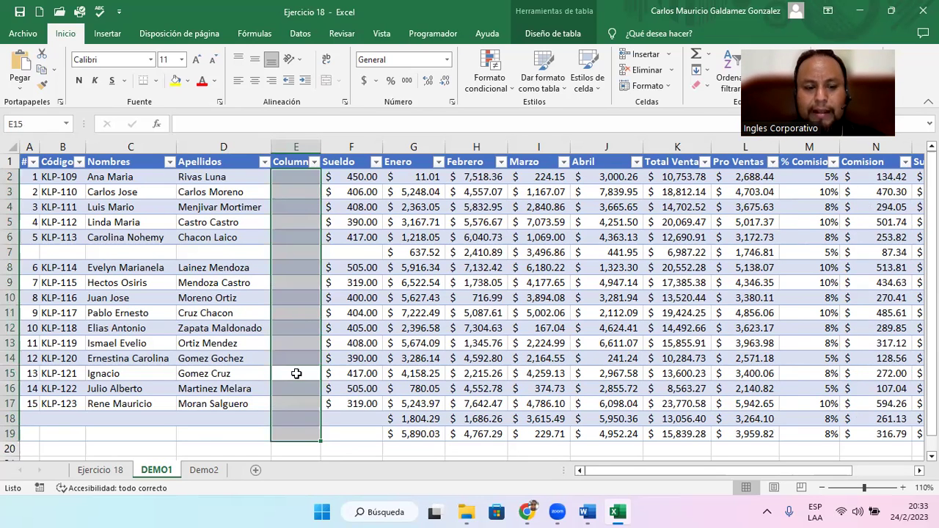
key("ctrl+v")
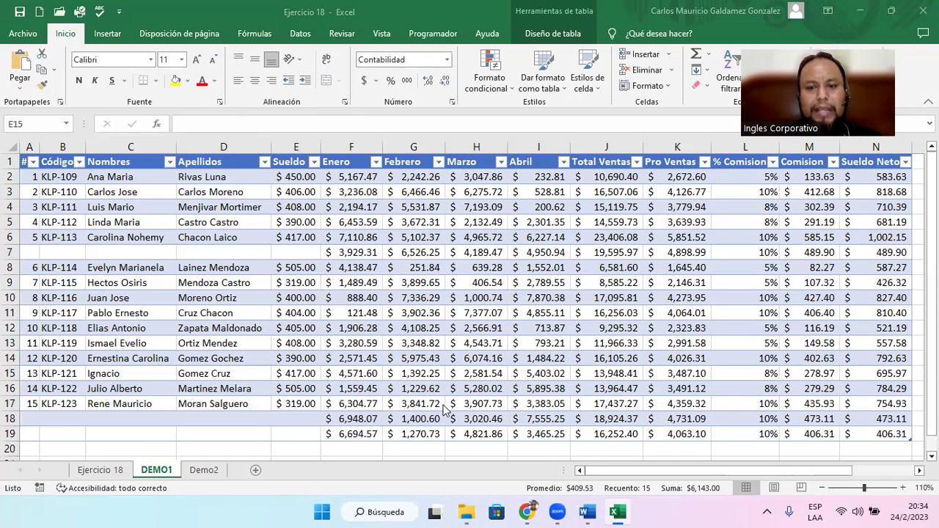
left_click(290, 416)
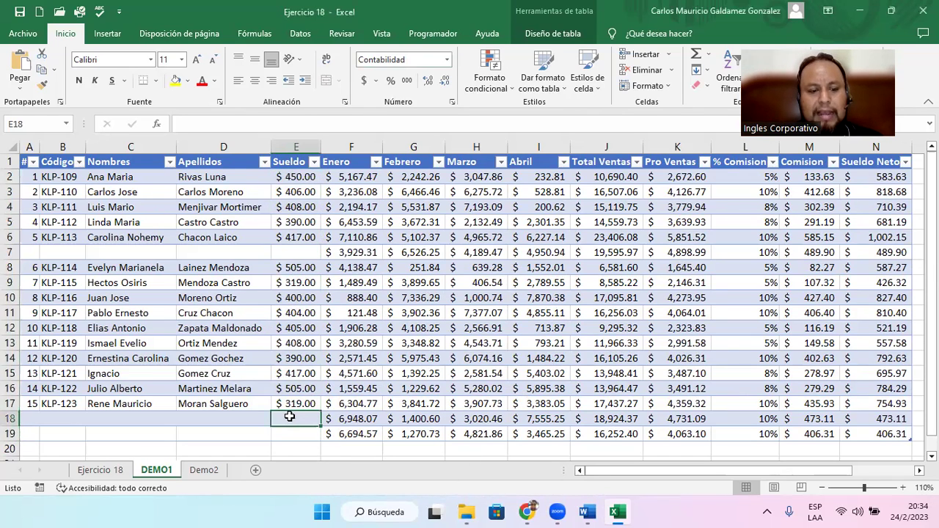
key("ctrl+plus")
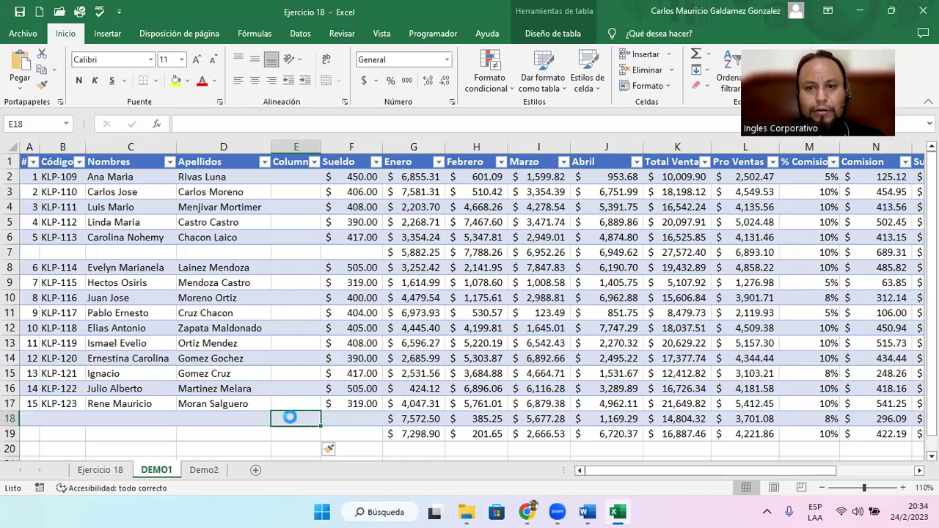
key("ctrl+z")
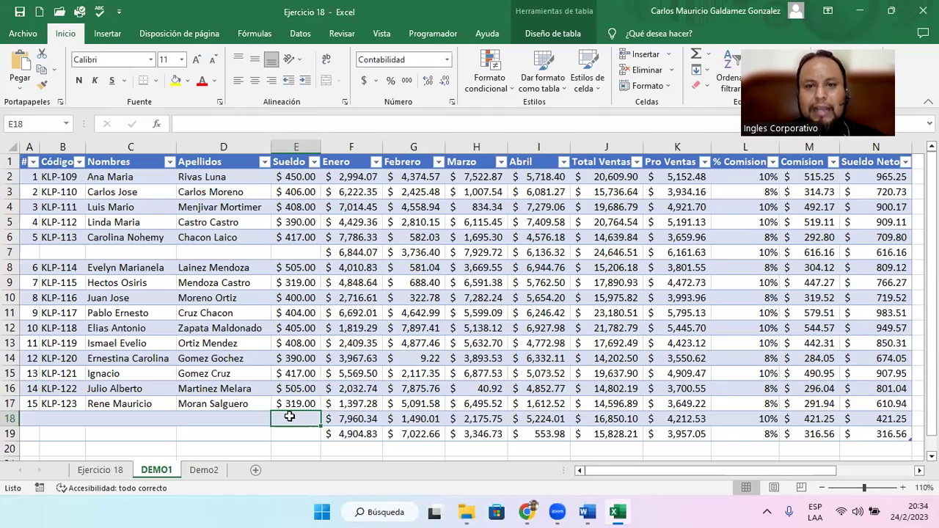
key("Right")
key("Right")
key("Right")
key("Right")
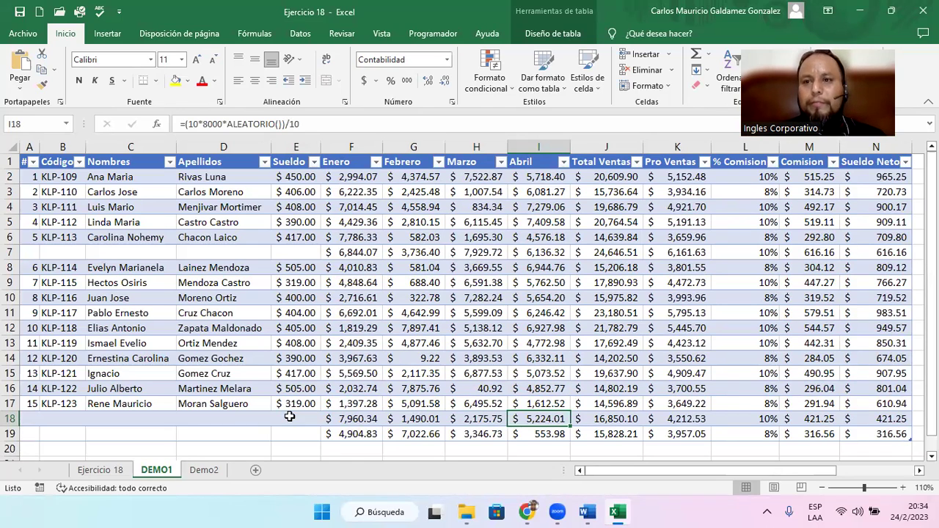
- Select the Abril column, insert and undo a test column, then delete Abril
key("ctrl+space")
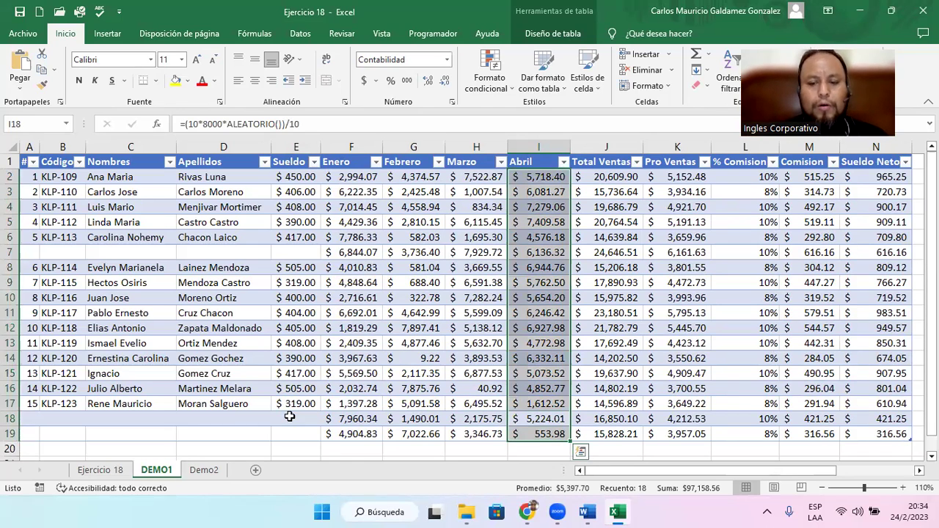
key("ctrl+plus")
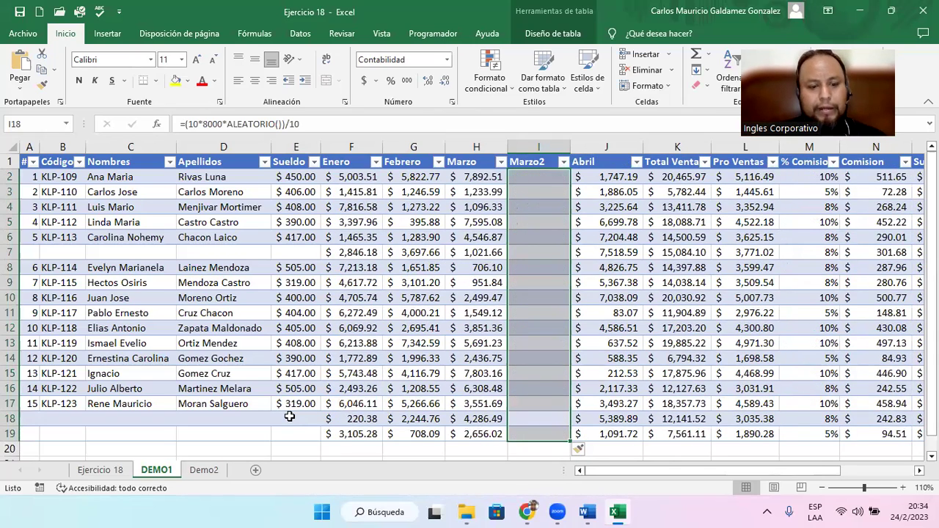
key("ctrl+minus")
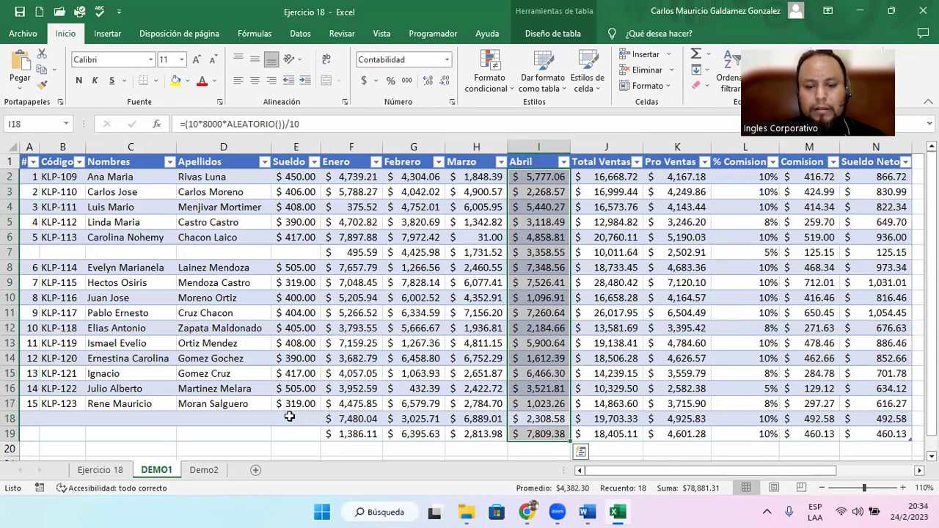
key("ctrl+minus")
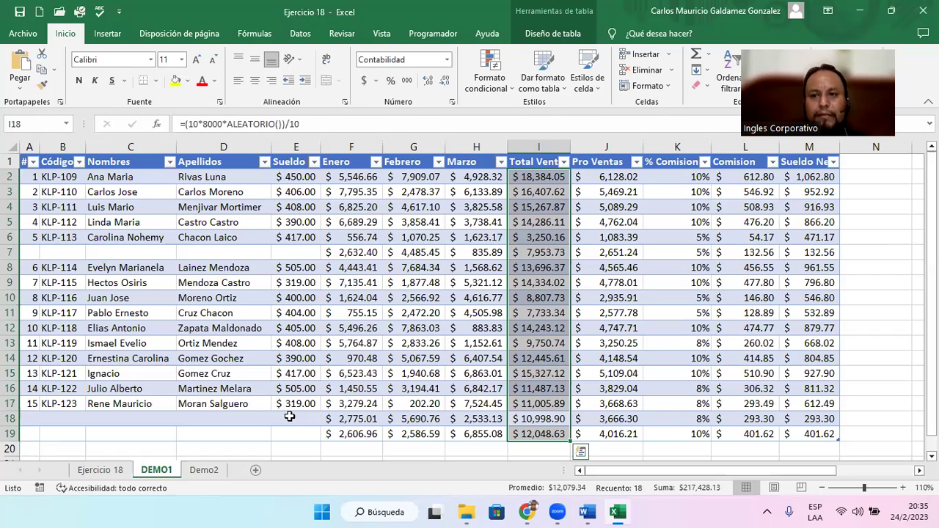
key("Right")
key("Right")
key("Right")
key("Right")
key("Right")
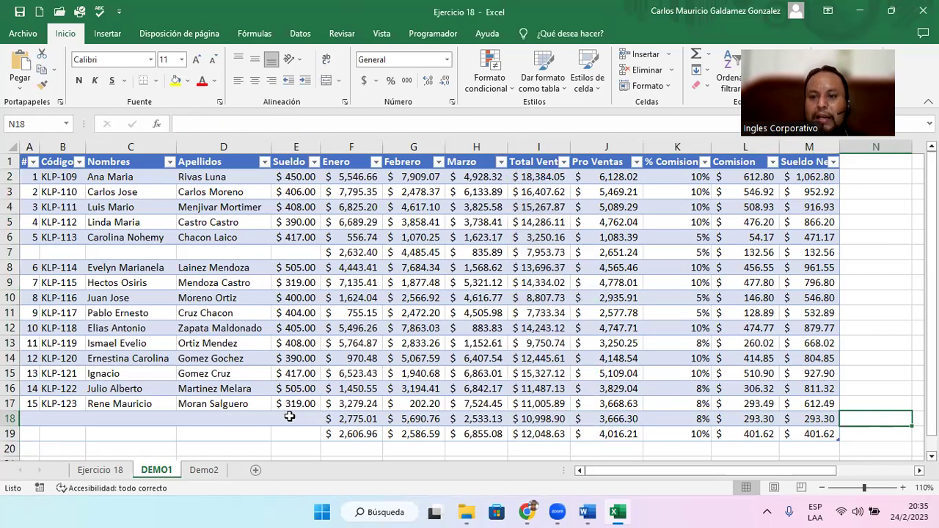
- Insert a blank Column1 before Sueldo Neto with Ctrl++, leaving the Eliminar dialog open
key("Left")
key("Up")
key("Up")
key("Up")
key("Up")
key("Up")
key("Up")
key("Up")
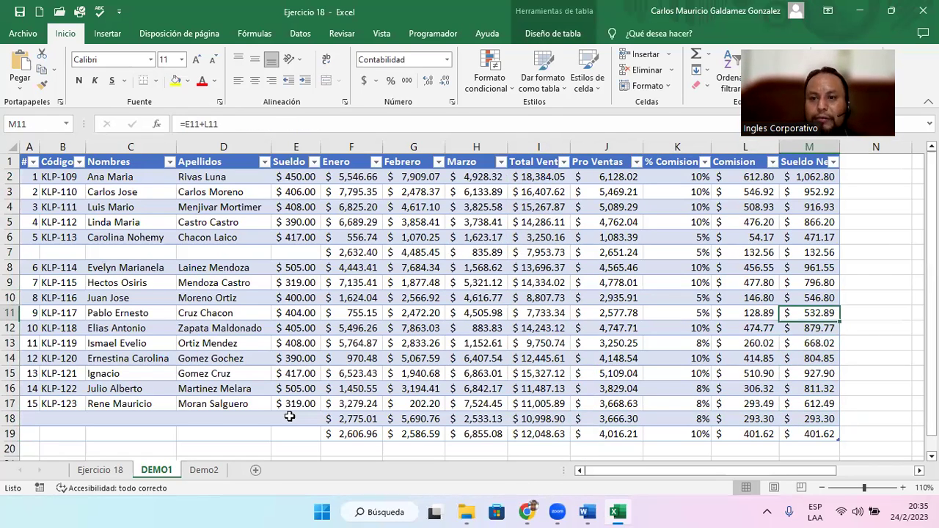
key("Up")
key("Up")
key("Up")
key("Up")
key("Up")
key("Up")
key("Up")
key("Up")
key("Up")
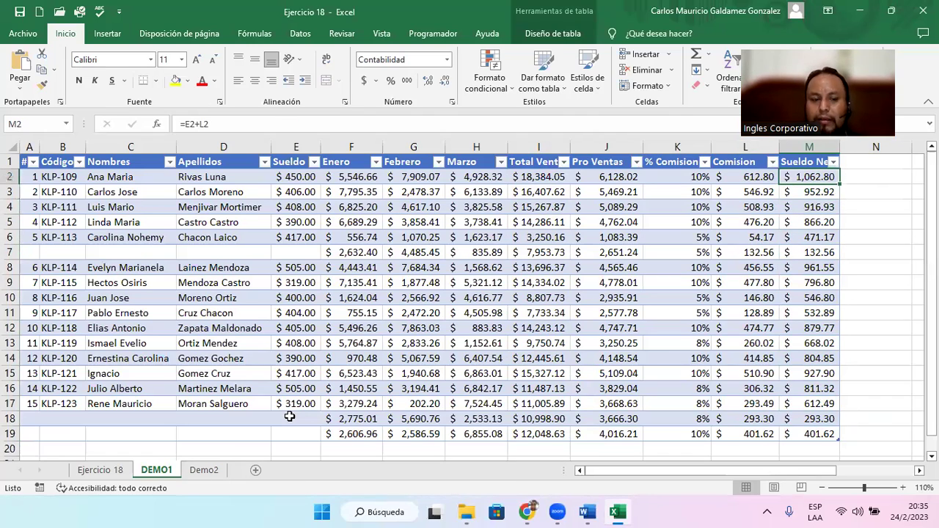
key("ctrl+z")
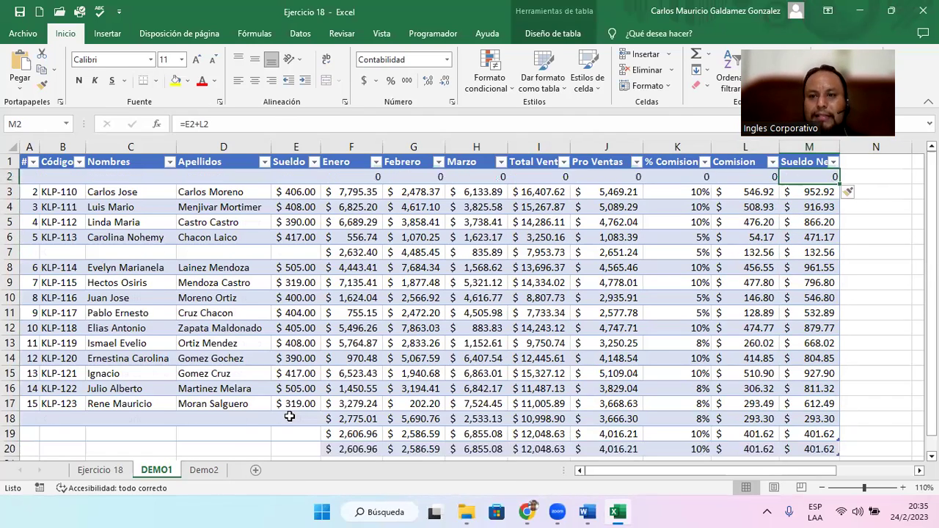
key("ctrl+z")
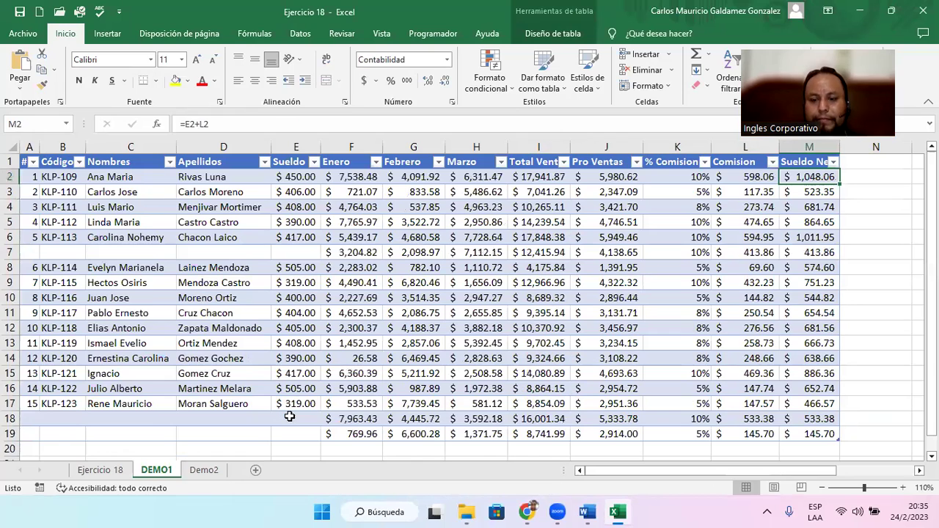
key("ctrl+shift+Down")
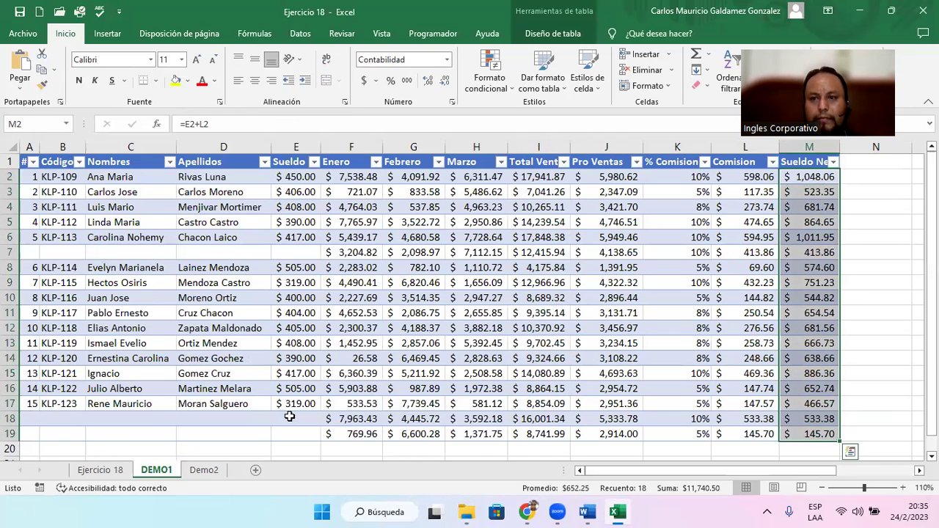
key("ctrl+plus")
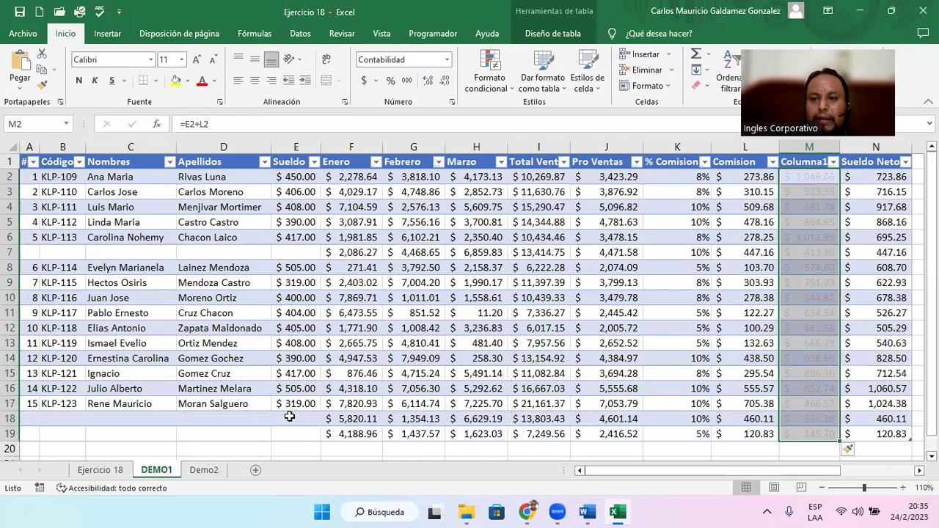
key("Right")
key("Right")
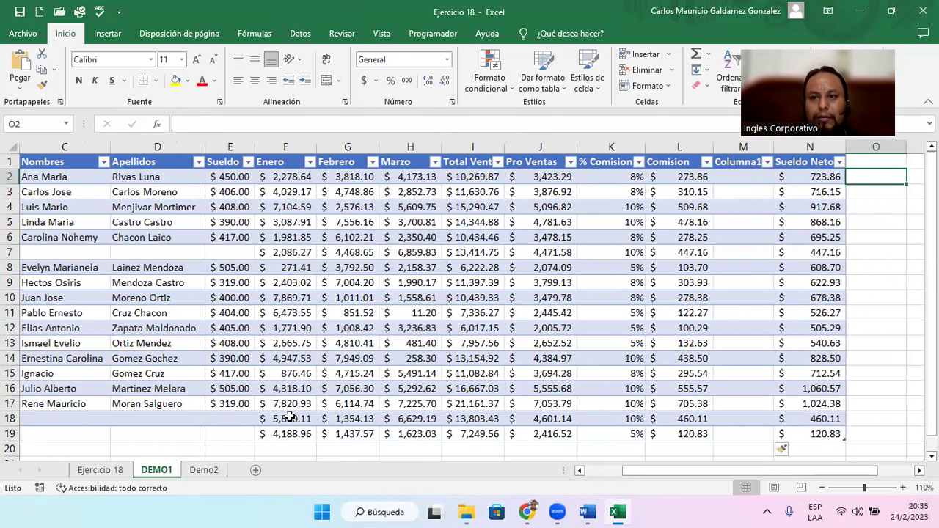
key("ctrl+minus")
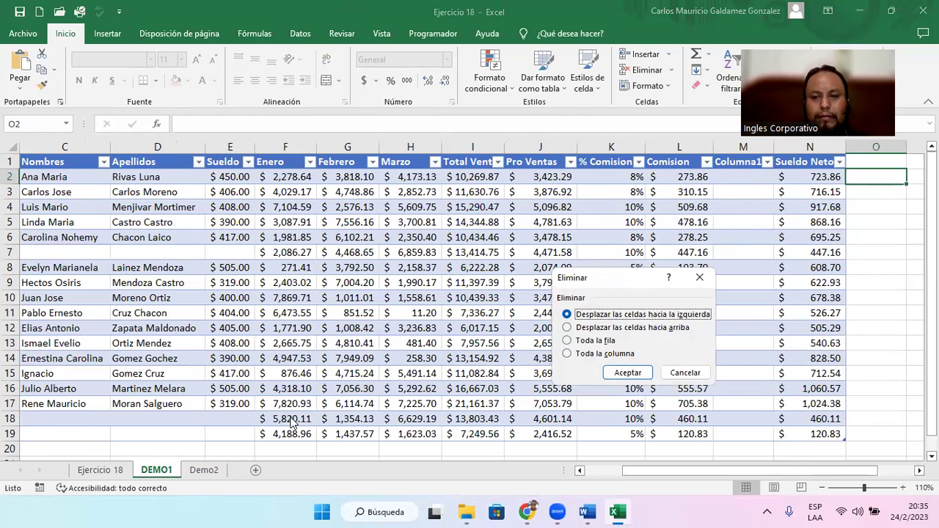
- Dismiss the delete-cells and insert-cells dialogs without making changes
key("Return")
key("ctrl+plus")
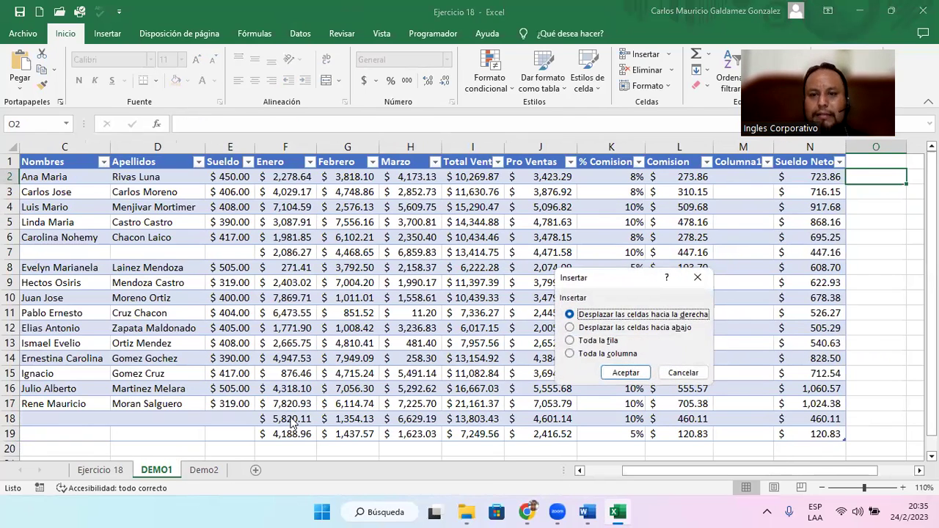
key("Return")
- Insert and remove a test Columna2 before Sueldo Neto, then move to cell O1
key("Left")
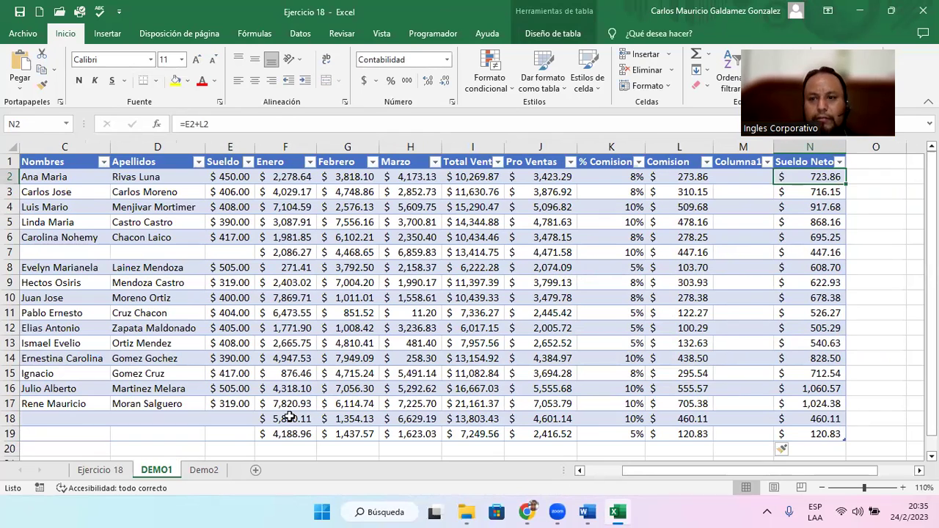
key("ctrl+space")
key("ctrl+plus")
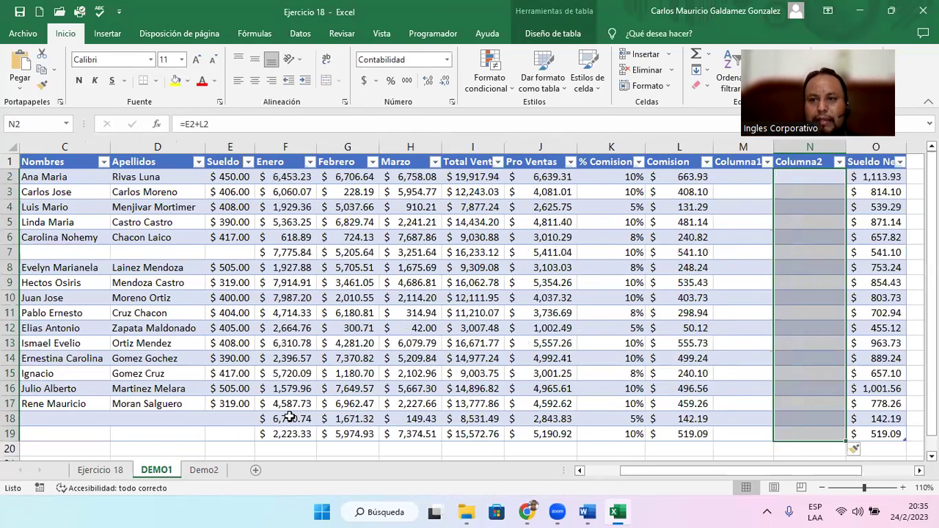
key("ctrl+minus")
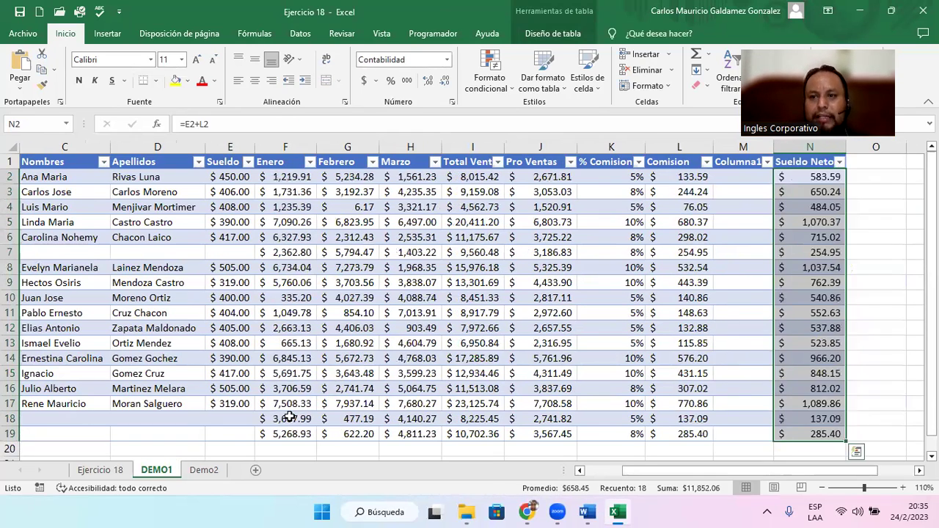
key("Right")
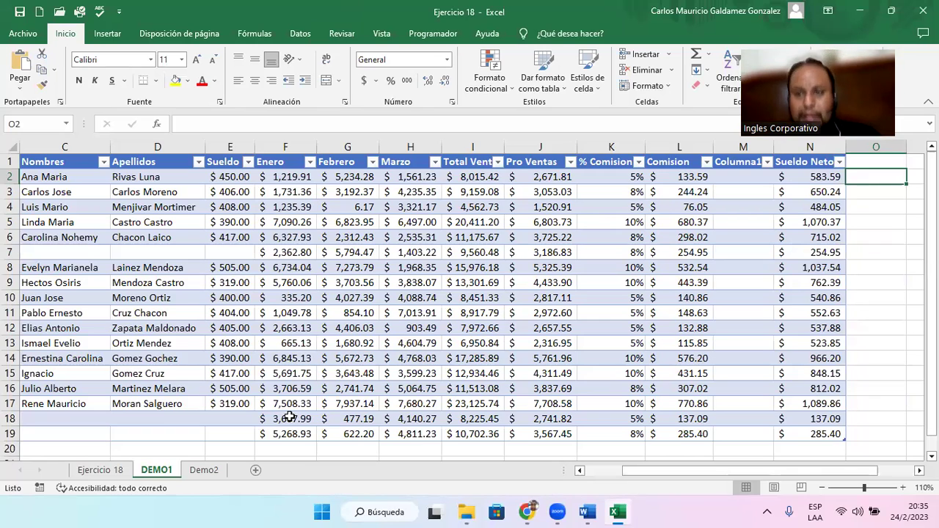
key("Up")
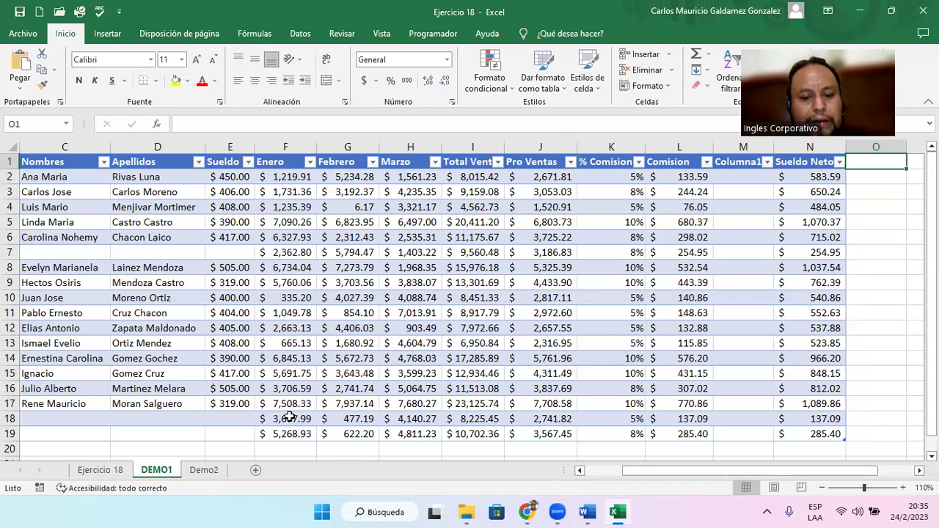
- Type Abril in O1 to expand the table, then undo both the expansion and the entry
type("Abril")
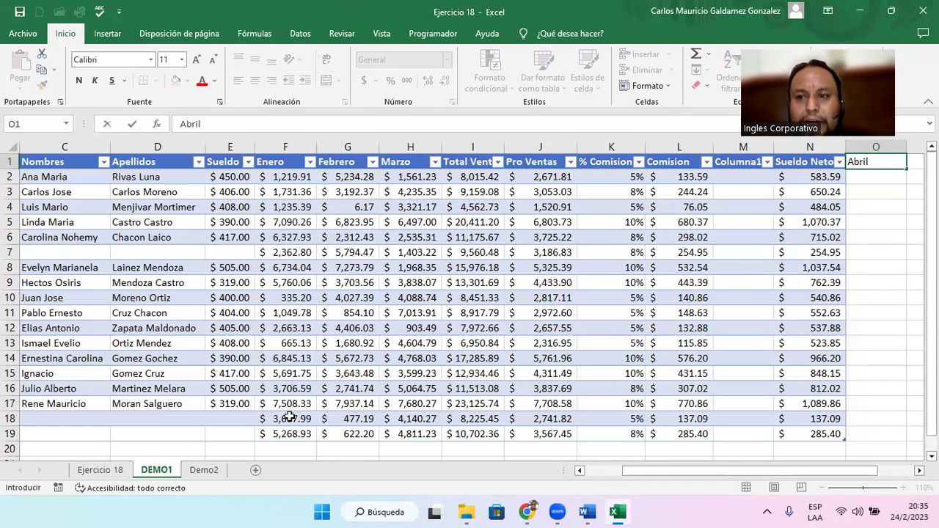
key("Return")
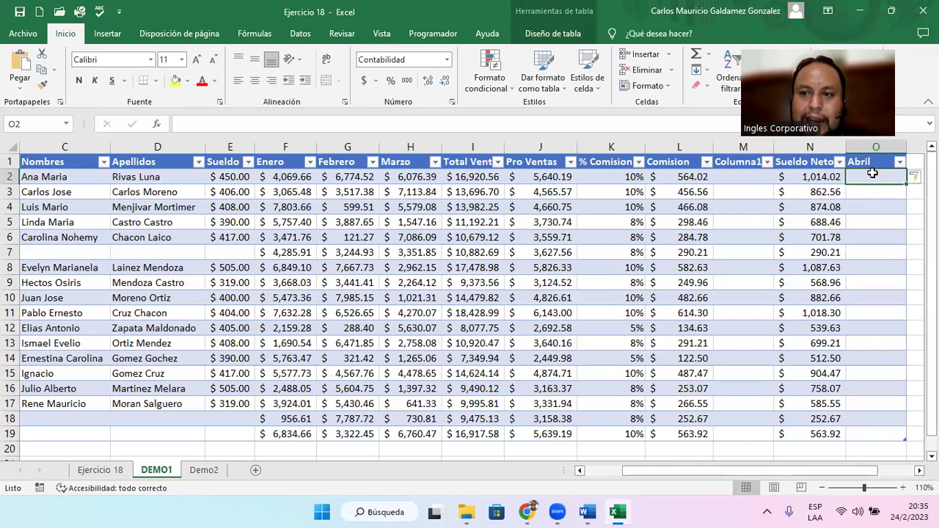
left_click_drag(866, 180, 857, 433)
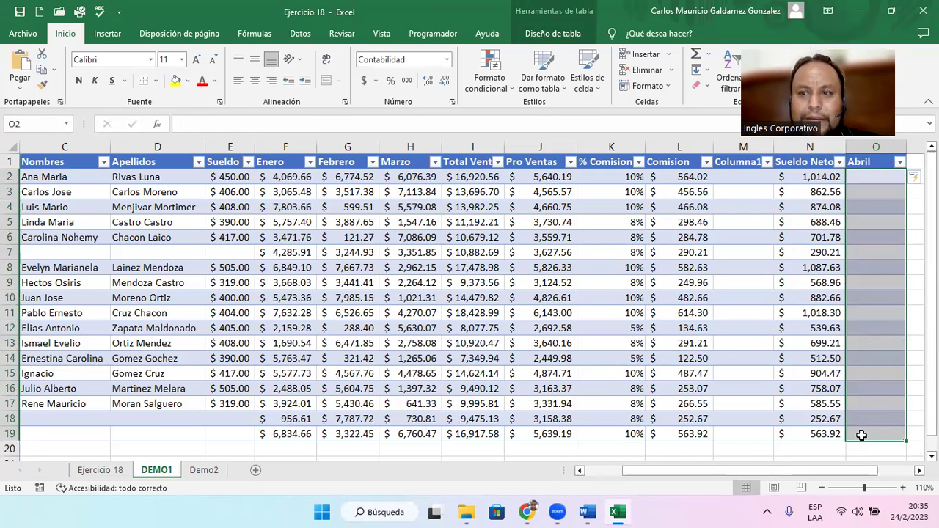
key("ctrl+z")
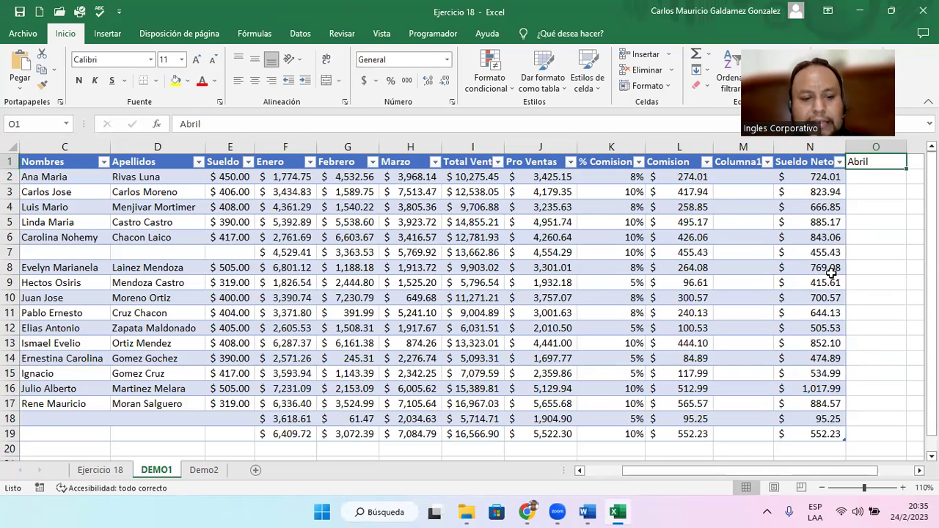
key("ctrl+z")
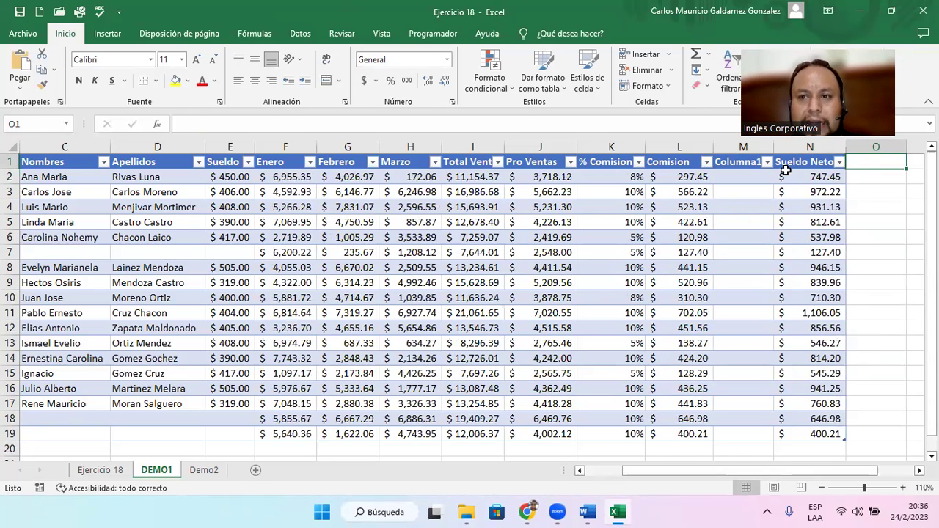
- Insert a new blank Columna2 to the right of Sueldo Neto
left_click(789, 175)
left_click(669, 54)
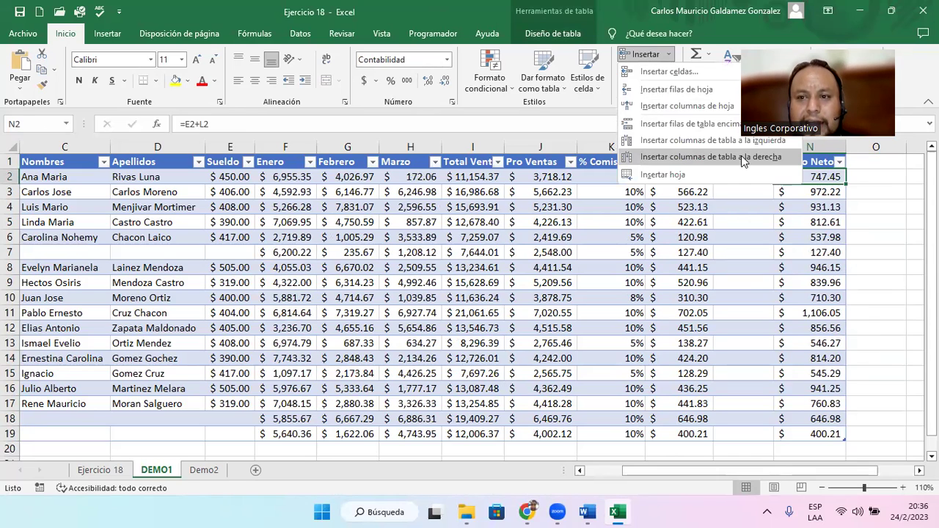
left_click(741, 156)
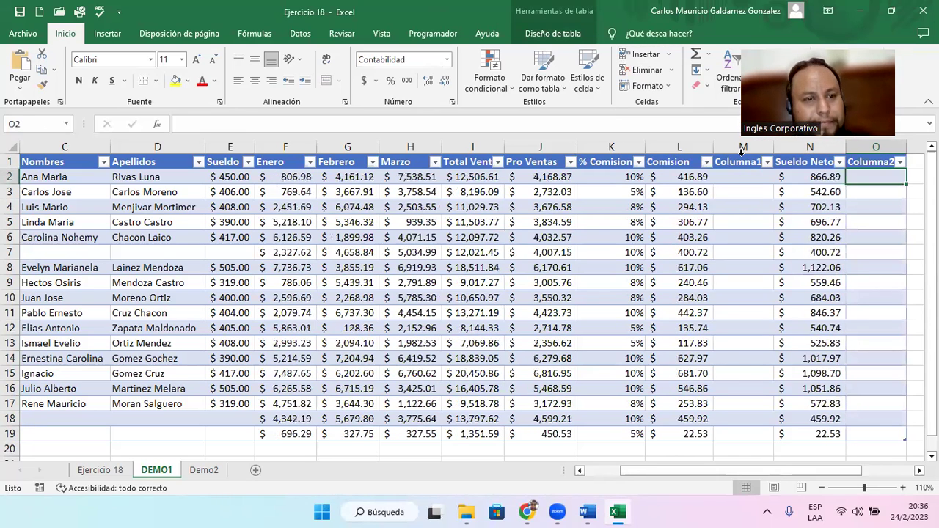
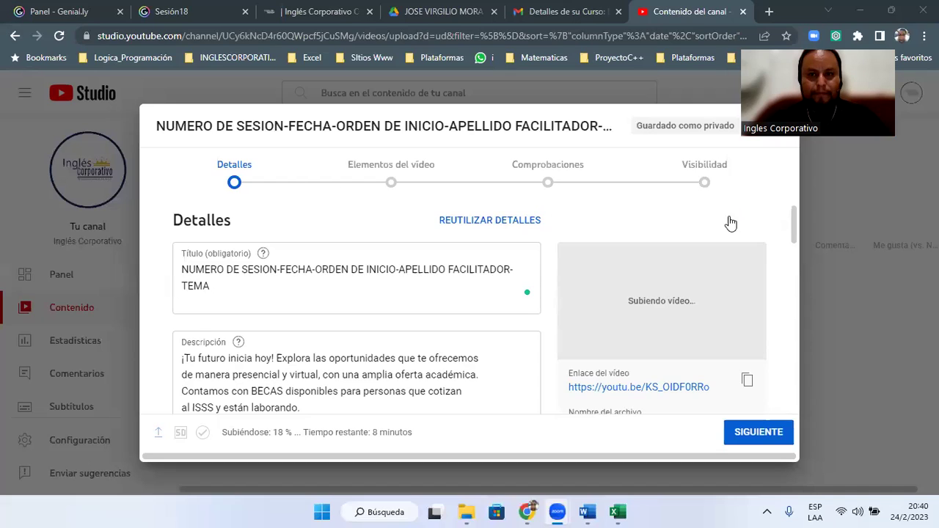
- Switch from YouTube Studio to the Ejercicio 18 Excel workbook via the taskbar
left_click(617, 511)
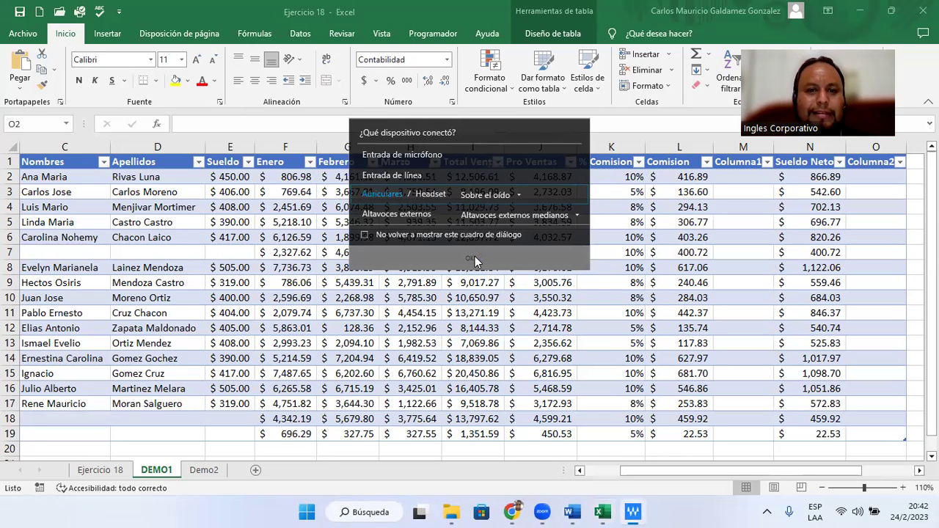
- Dismiss the audio device prompt and select the Sueldo Neto cells down to row 19
left_click(475, 262)
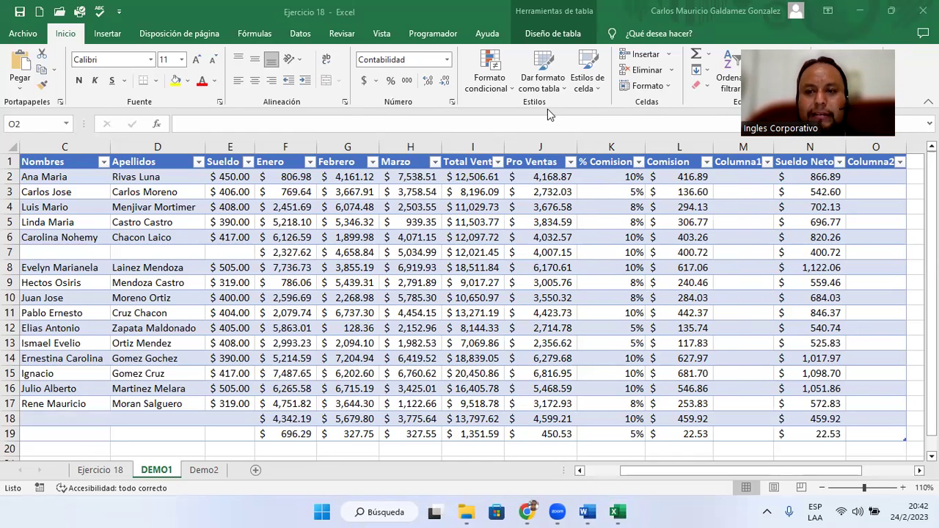
left_click(748, 178)
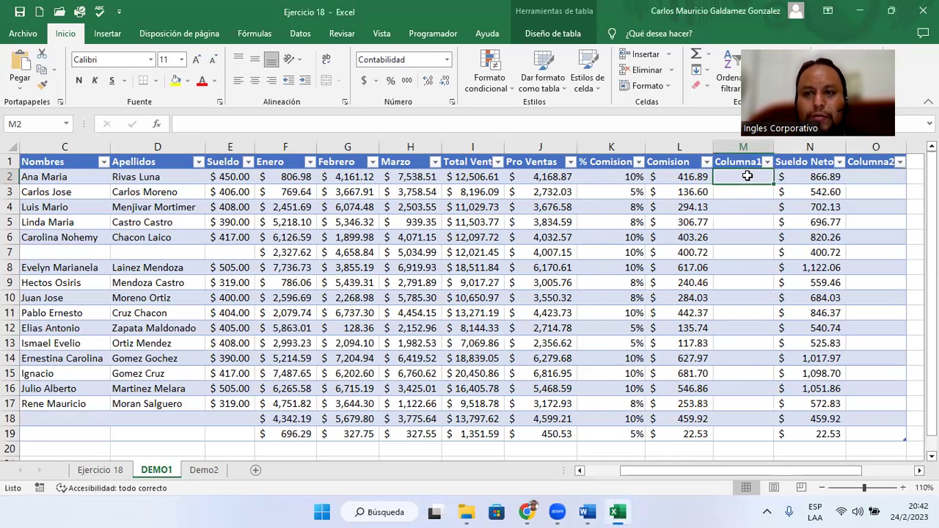
left_click(795, 178)
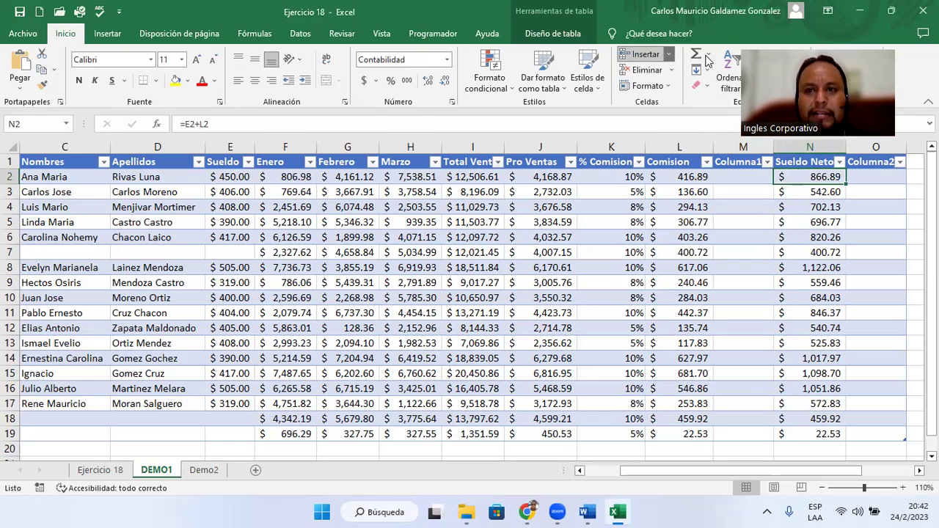
left_click(668, 55)
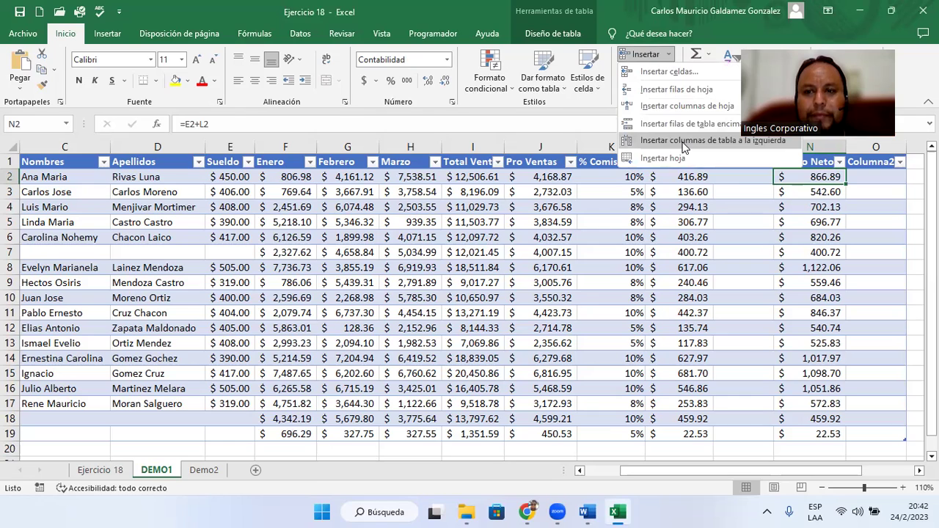
left_click(782, 181)
key("ctrl+shift+Down")
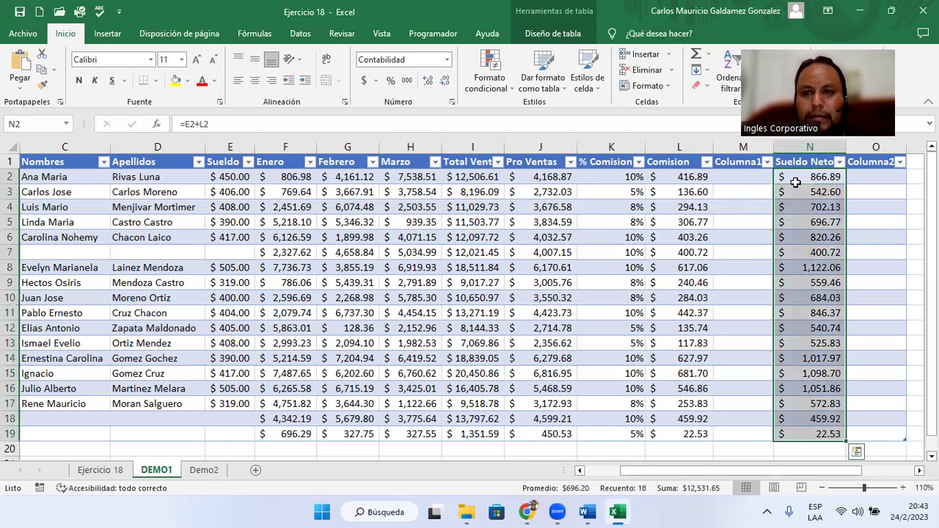
left_click(668, 54)
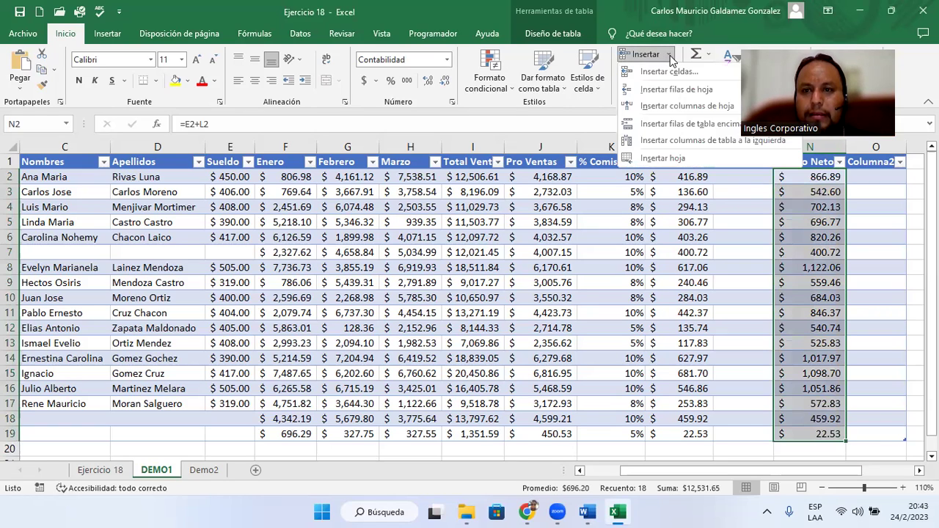
left_click(773, 185)
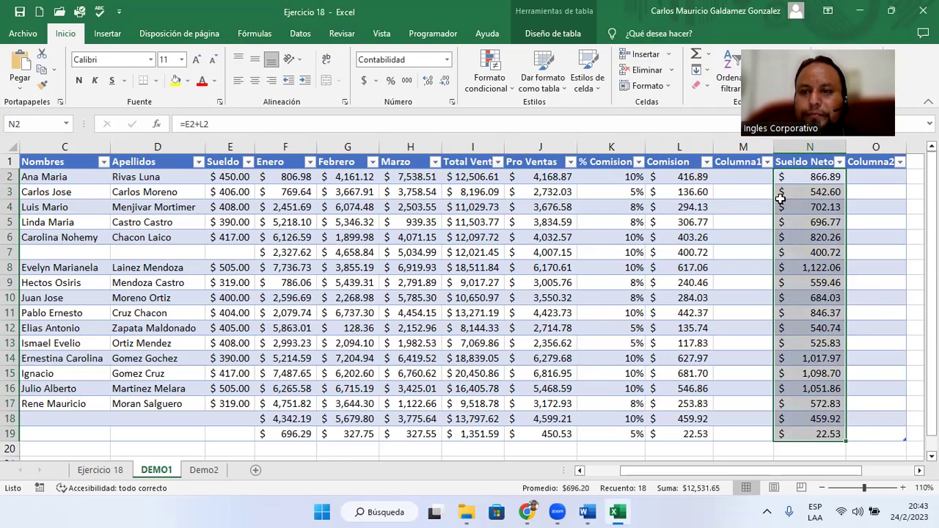
- Insert a new table column, Columna12, to the left of Sueldo Neto
right_click(779, 199)
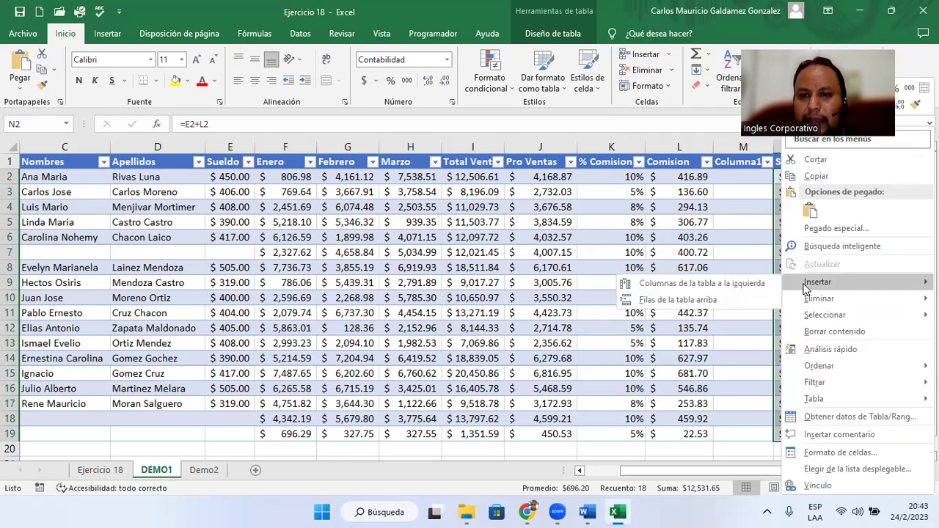
mouse_move(818, 281)
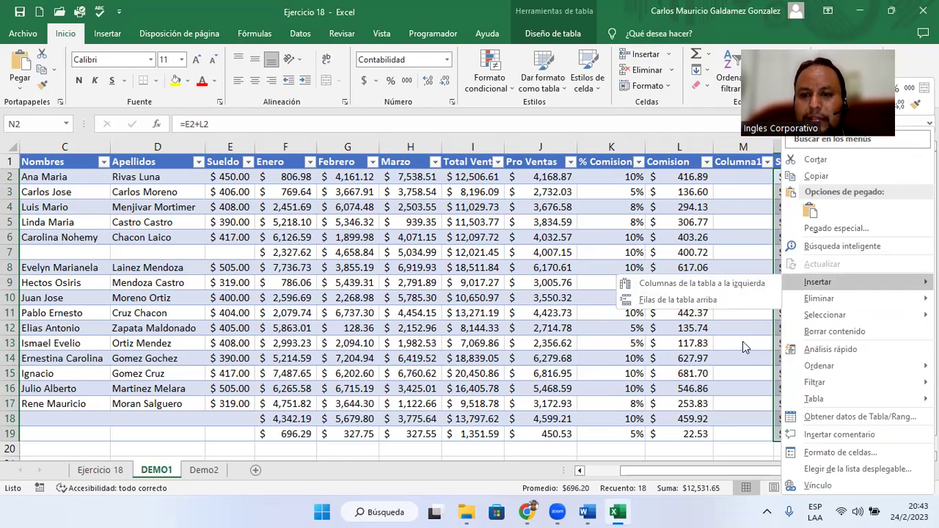
left_click(749, 284)
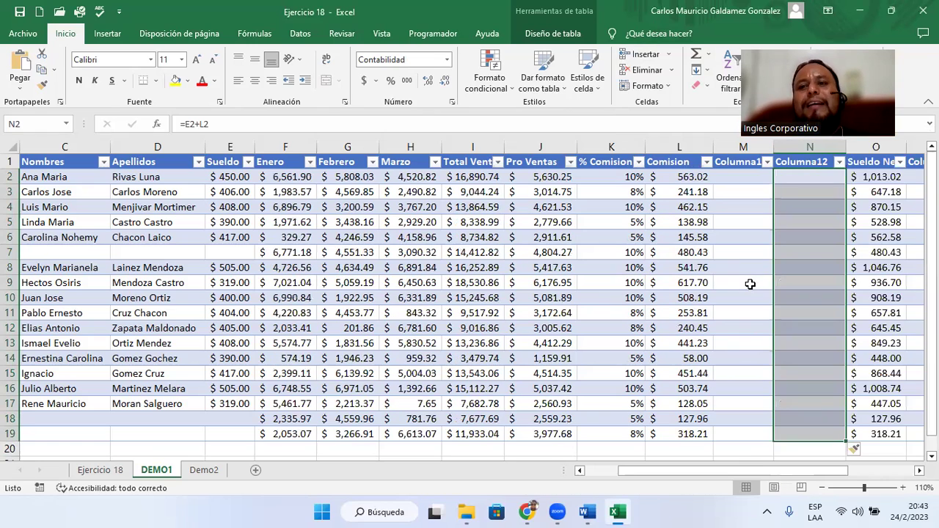
key("Right")
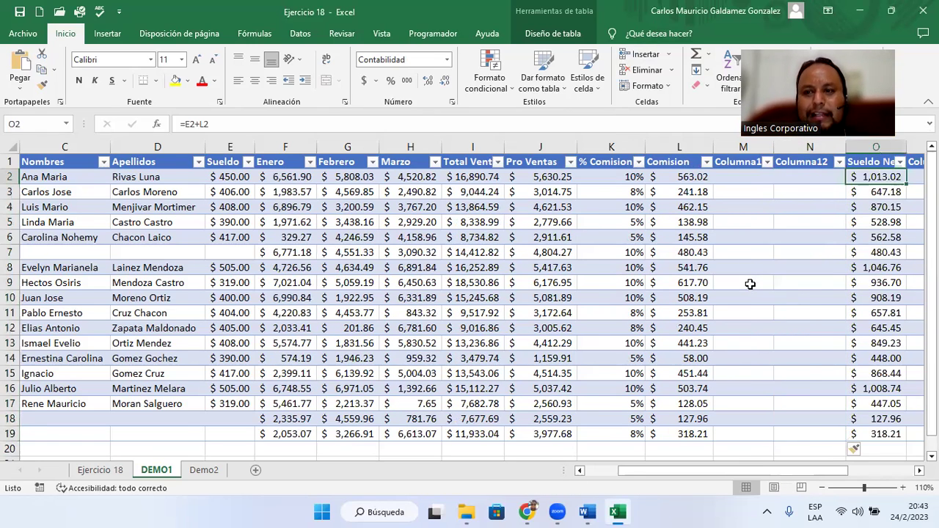
key("Right")
key("ctrl+Left")
key("ctrl+Left")
key("ctrl+Left")
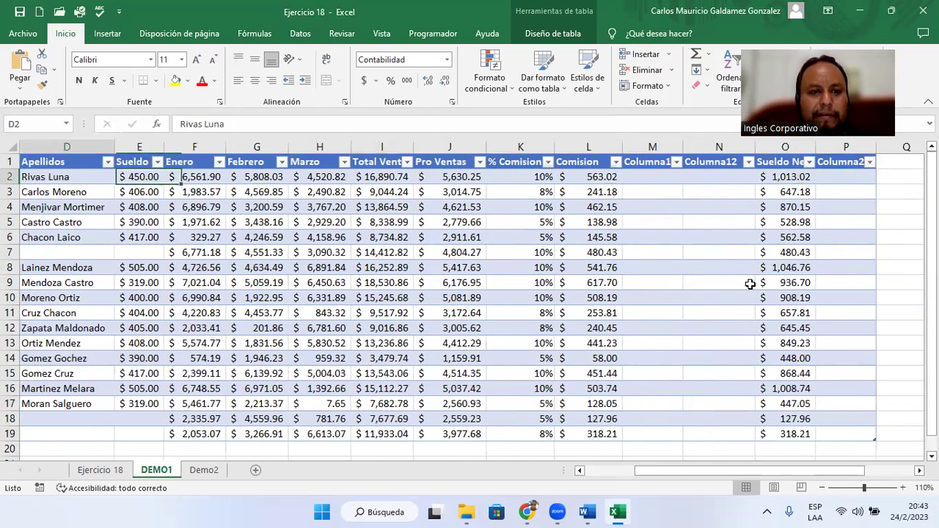
key("Down")
key("Down")
key("Down")
key("Down")
key("Down")
key("Down")
key("Down")
key("Down")
key("Down")
key("Down")
key("Down")
key("Right")
key("Right")
key("Right")
key("Right")
key("Right")
key("Right")
key("Right")
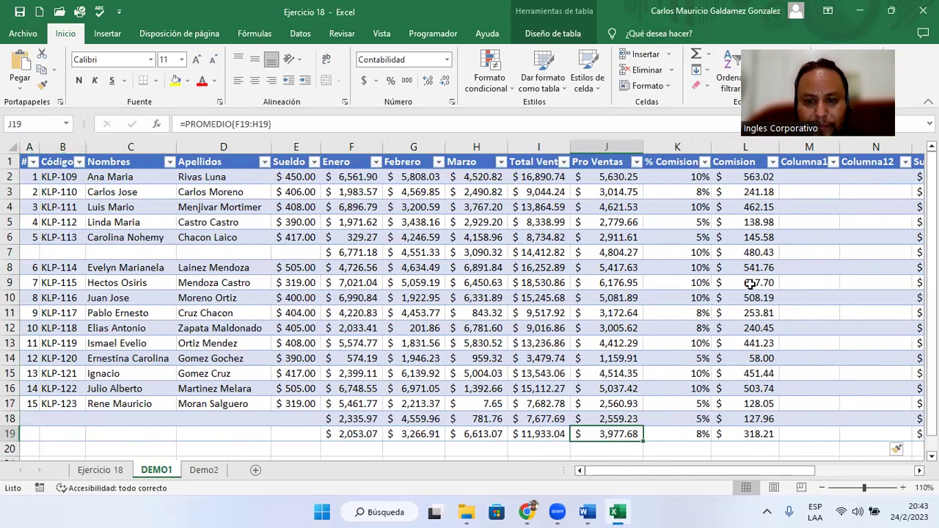
- Insert two table rows from cells E19 and E18 so the DEMO1 table reaches row 21
left_click(297, 436)
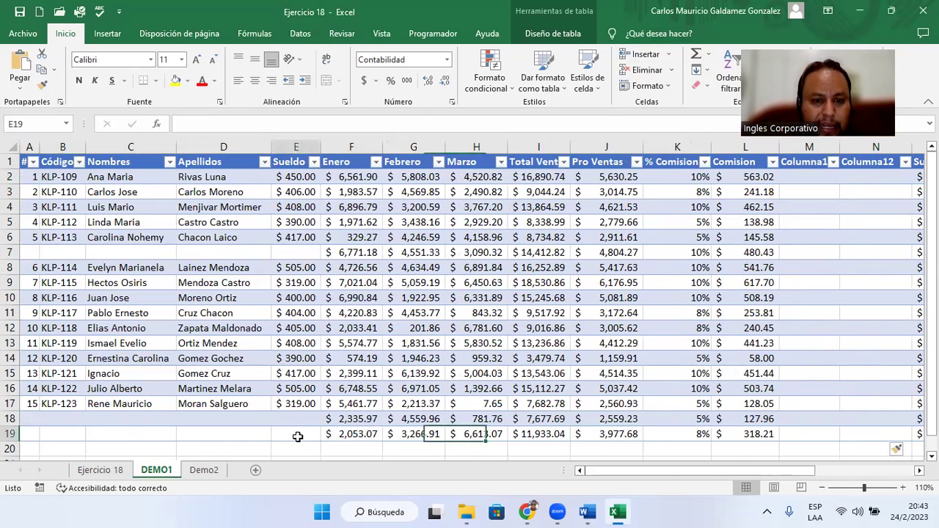
right_click(297, 436)
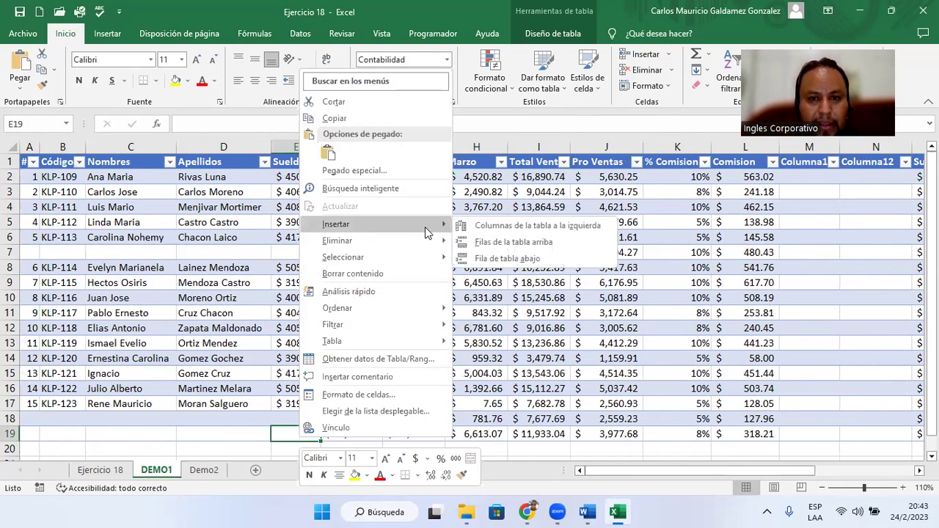
mouse_move(336, 224)
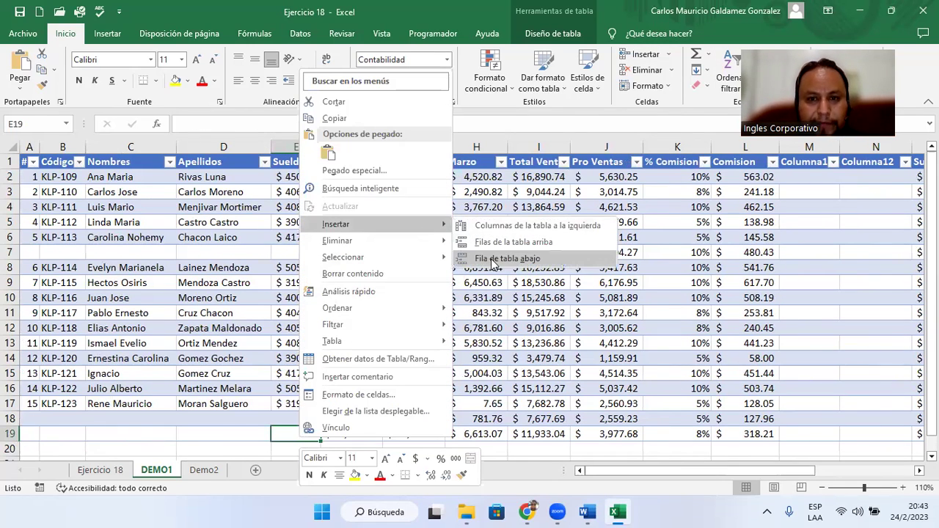
left_click(493, 259)
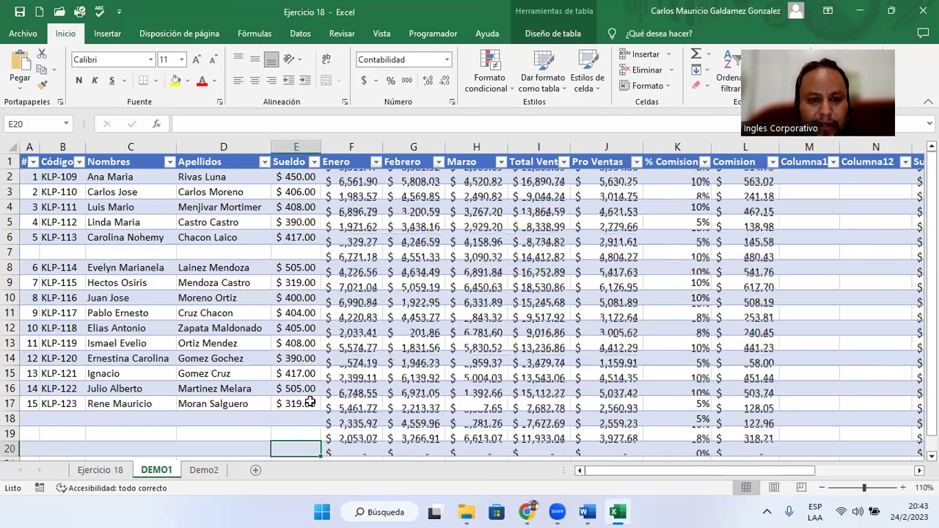
right_click(292, 431)
mouse_move(329, 212)
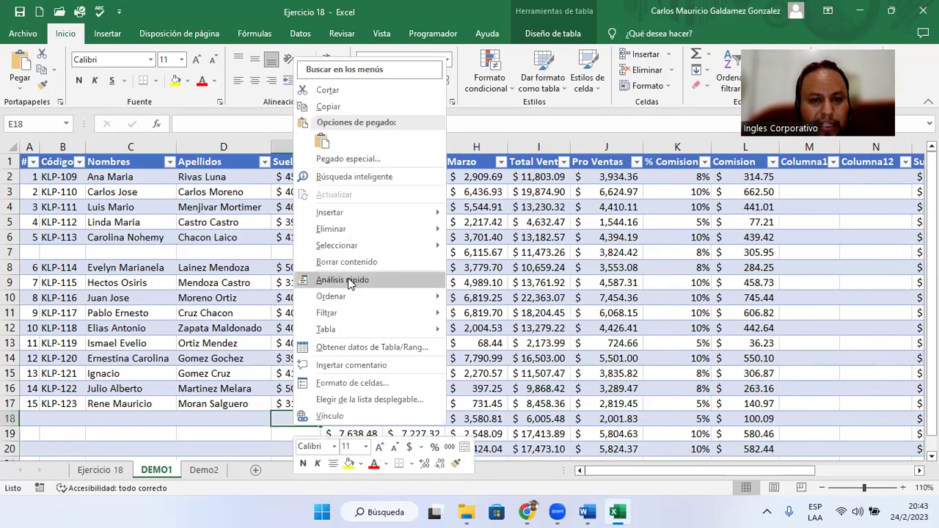
left_click(478, 229)
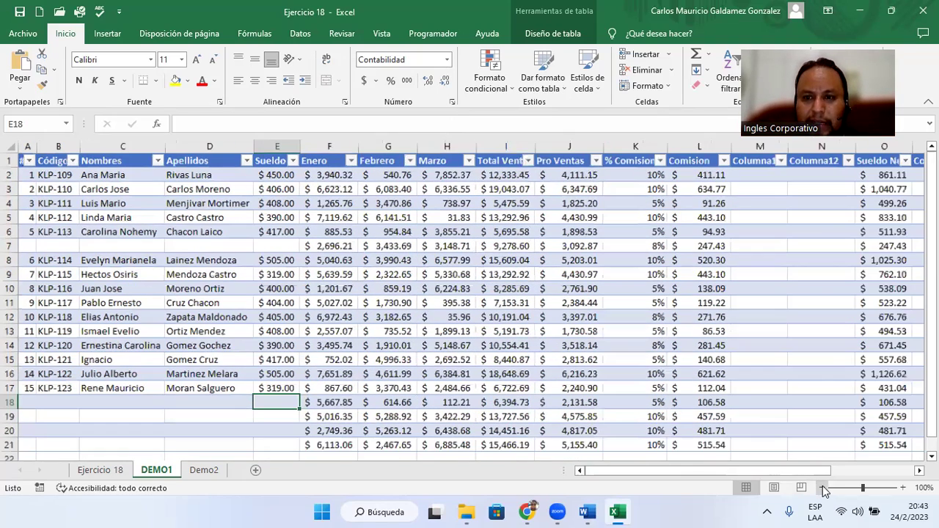
left_click(823, 488)
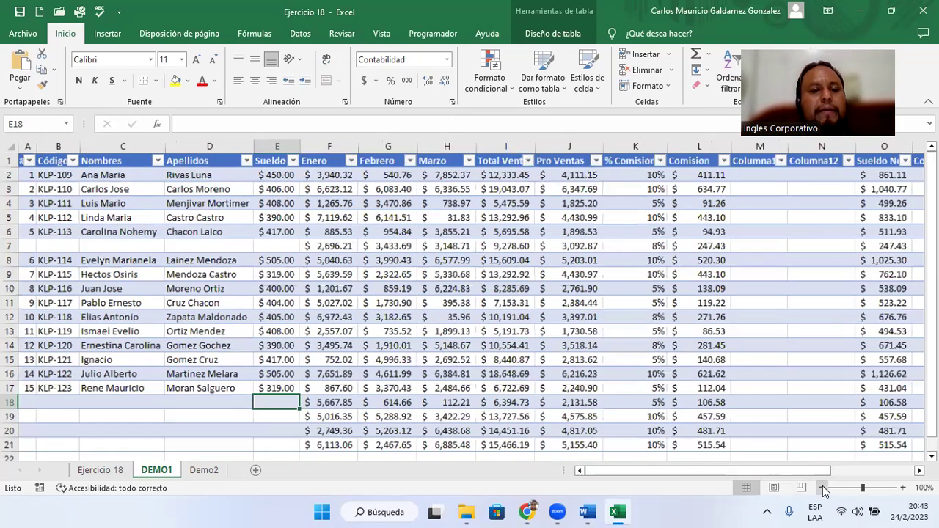
left_click(823, 488)
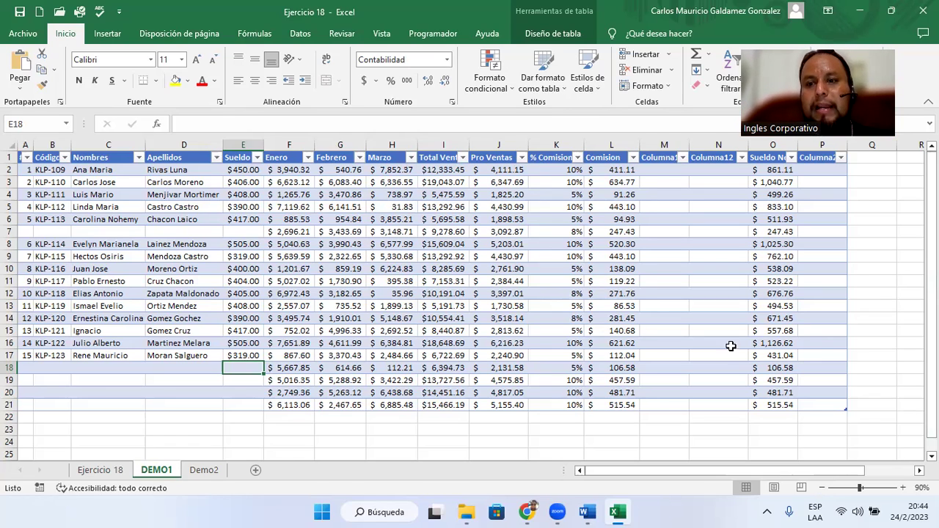
left_click(820, 317)
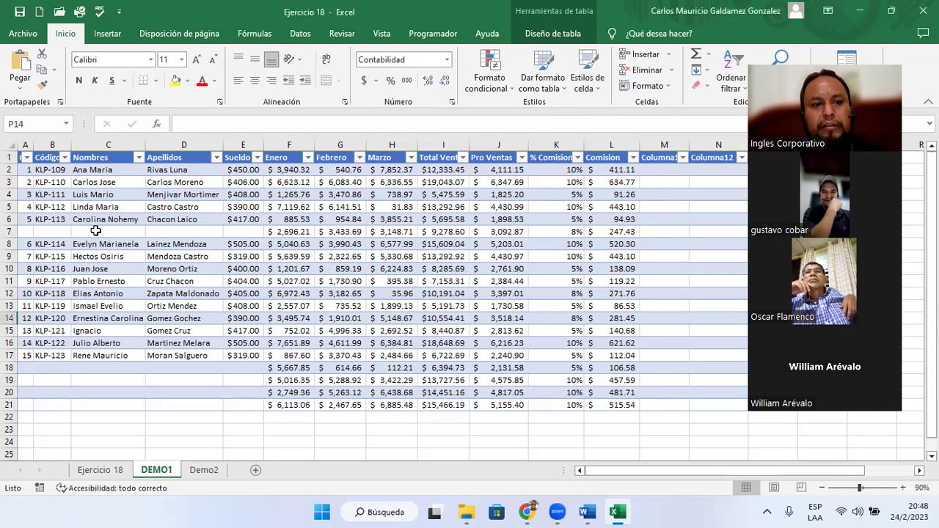
- Delete blank table row 7 between Carolina Nohemy and Evelyn Marianela with Ctrl+-
left_click(95, 231)
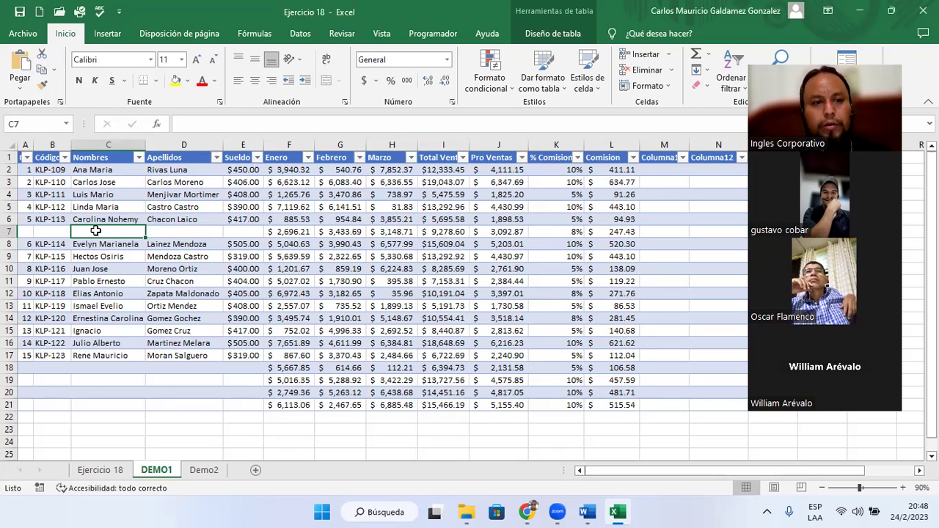
key("ctrl+minus")
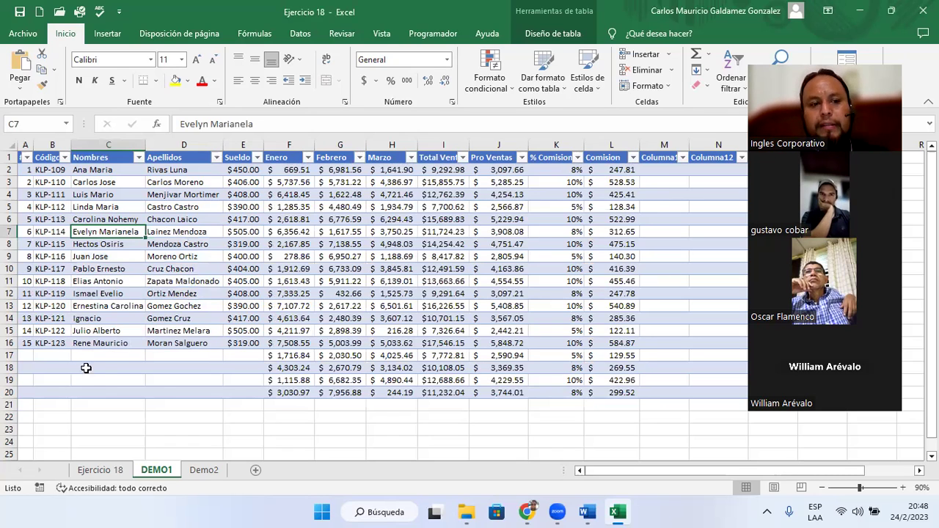
left_click(110, 381)
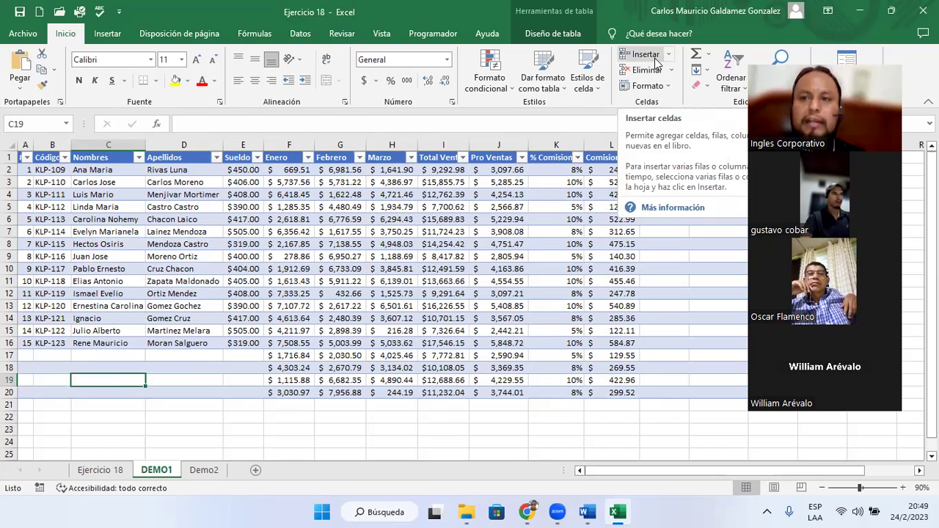
- Delete the table's last row, undoing an accidental deletion of the Nombres column
left_click(671, 70)
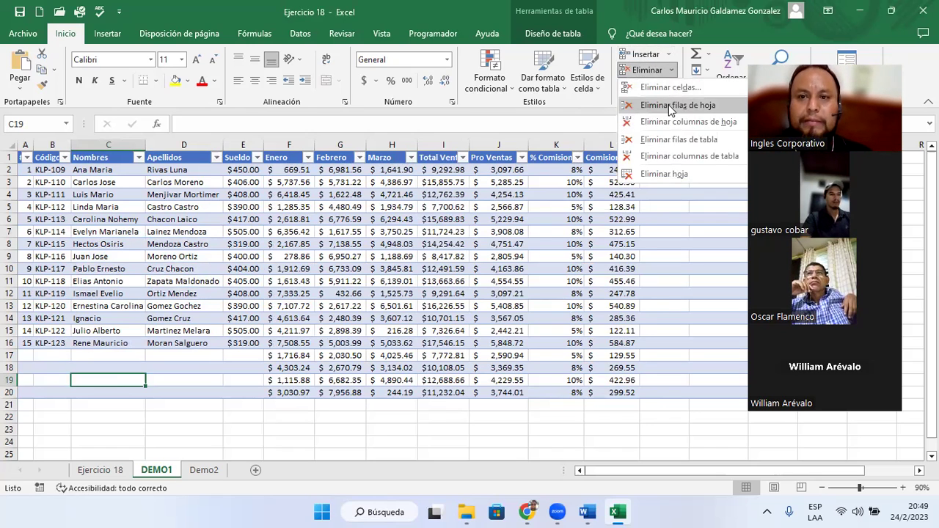
left_click(670, 107)
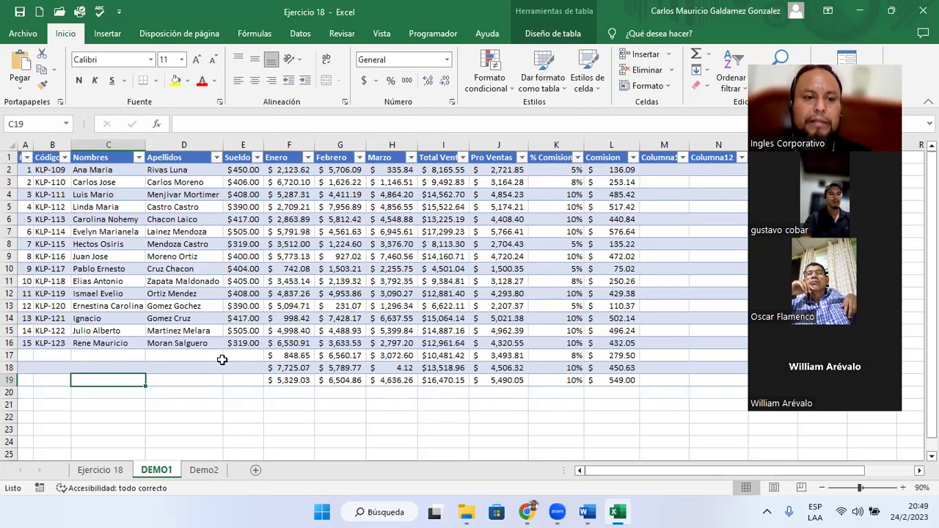
left_click(104, 364)
left_click(647, 69)
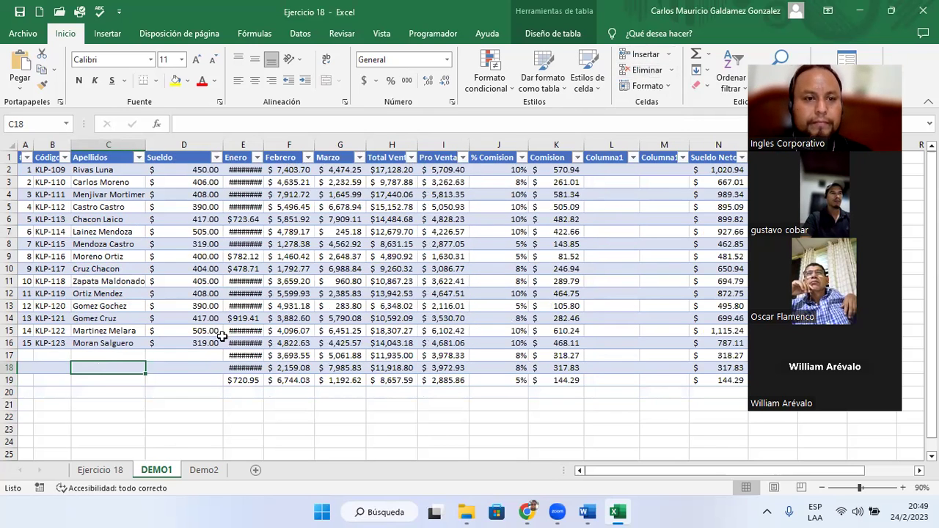
key("ctrl+z")
- Remove the extra totals row with Eliminar > Eliminar filas de tabla
left_click(123, 355)
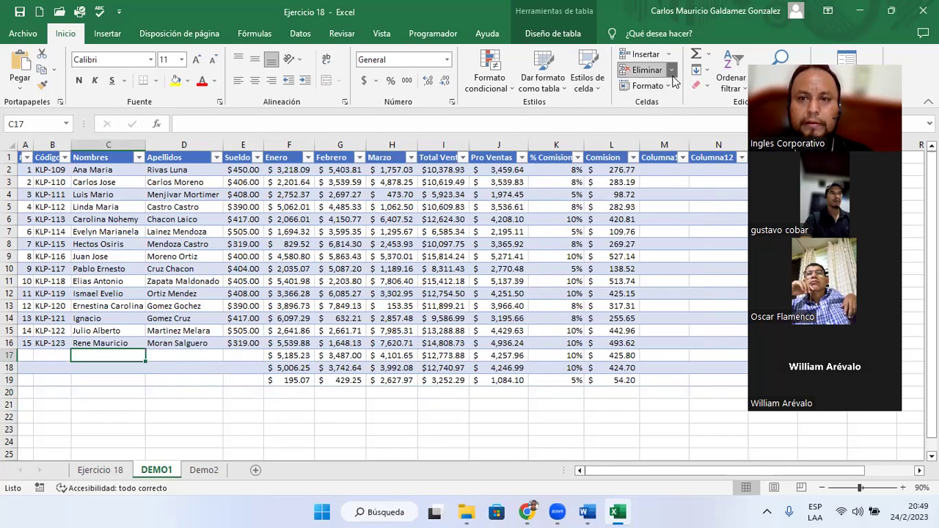
left_click(671, 71)
left_click(676, 140)
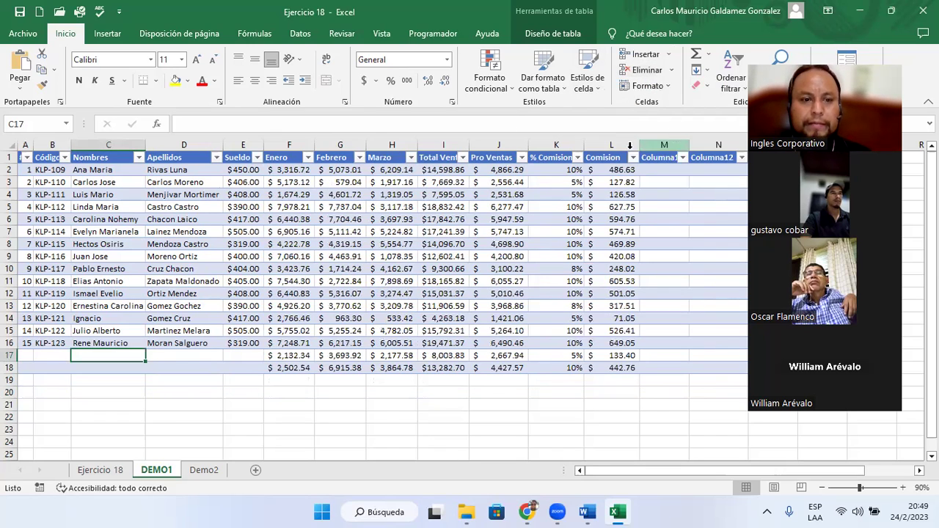
left_click(183, 358)
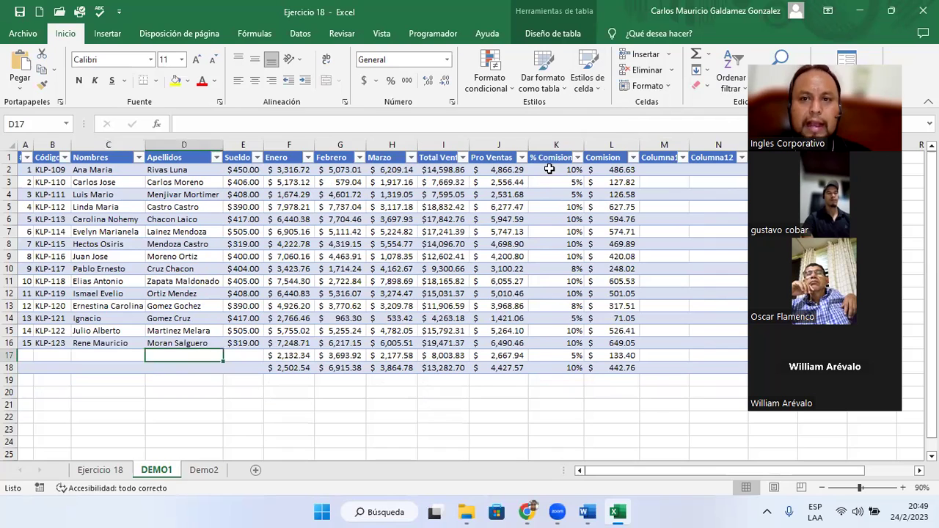
left_click(671, 71)
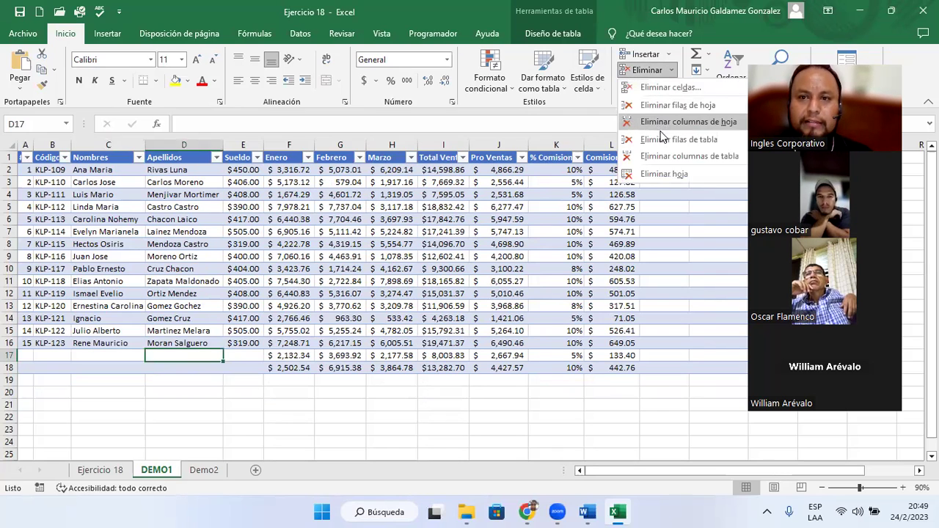
left_click(641, 138)
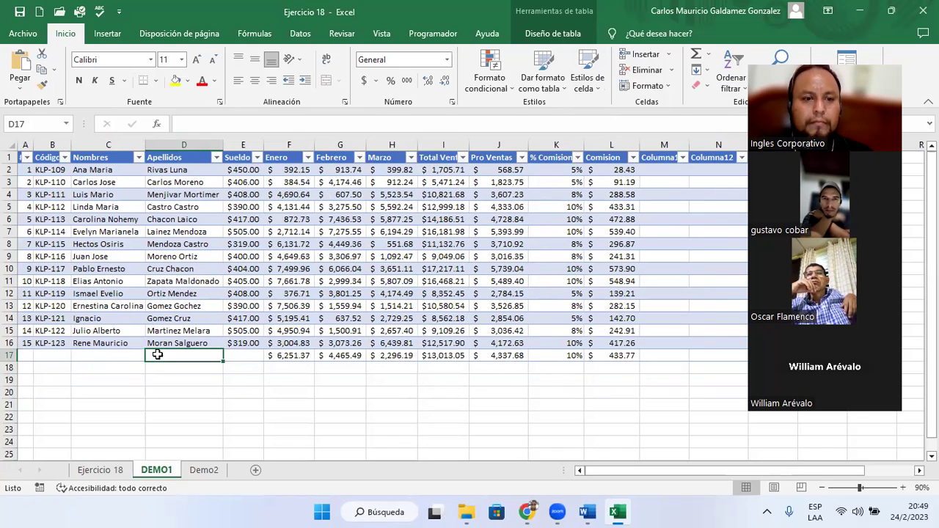
- Delete the leftover row 17 below the employee list
right_click(10, 355)
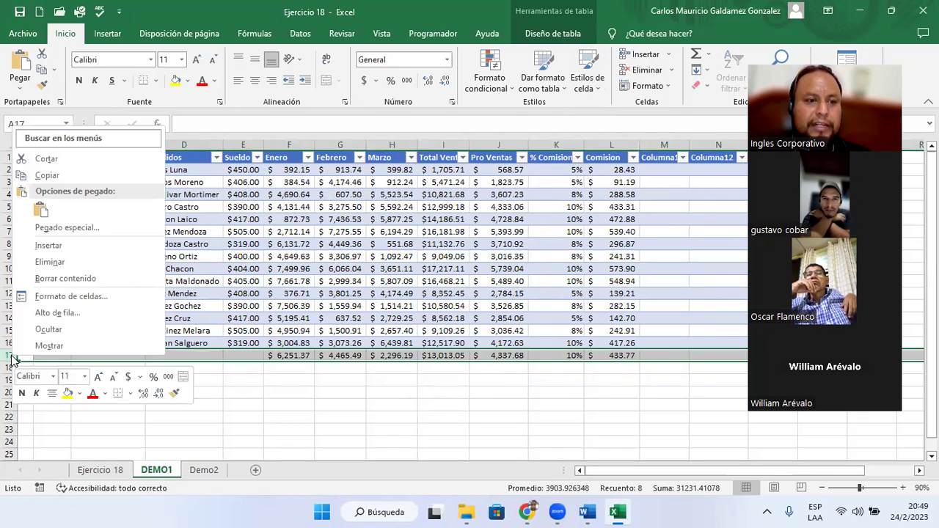
left_click(49, 263)
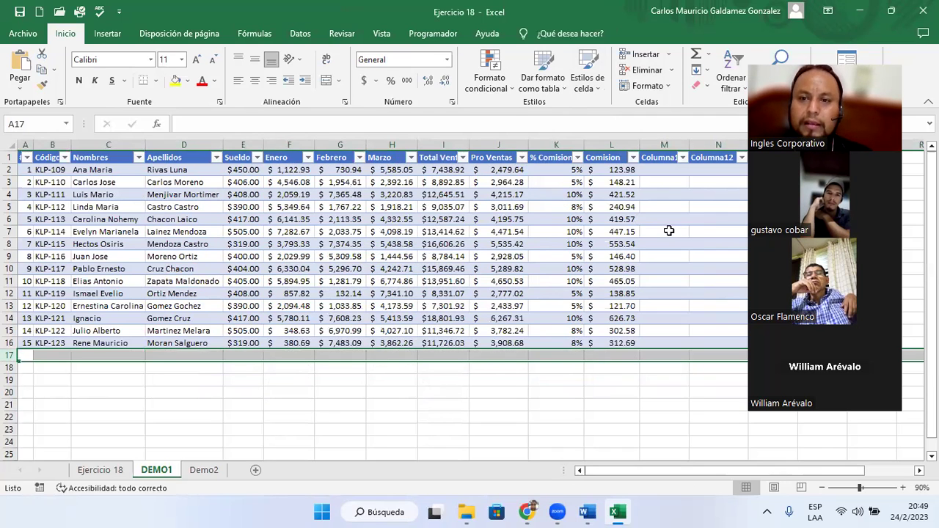
left_click(919, 470)
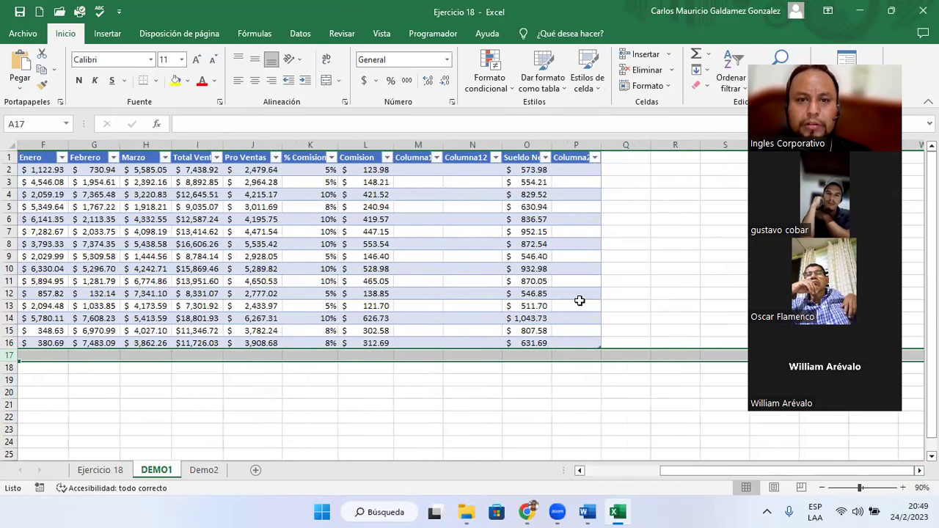
- Delete the empty Columna1, Columna12 and Columna2 table columns so the table ends at Sueldo Neto
left_click(415, 234)
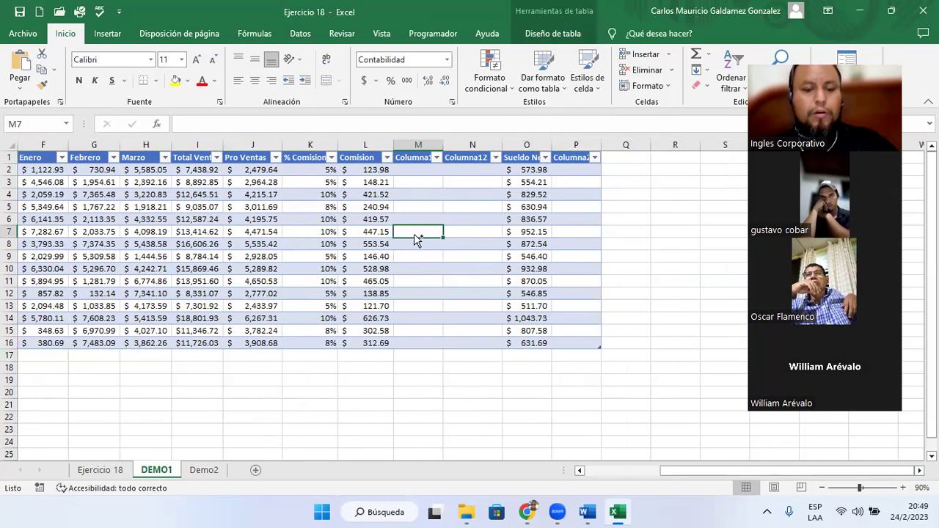
left_click_drag(414, 233, 414, 234)
key("ctrl+space")
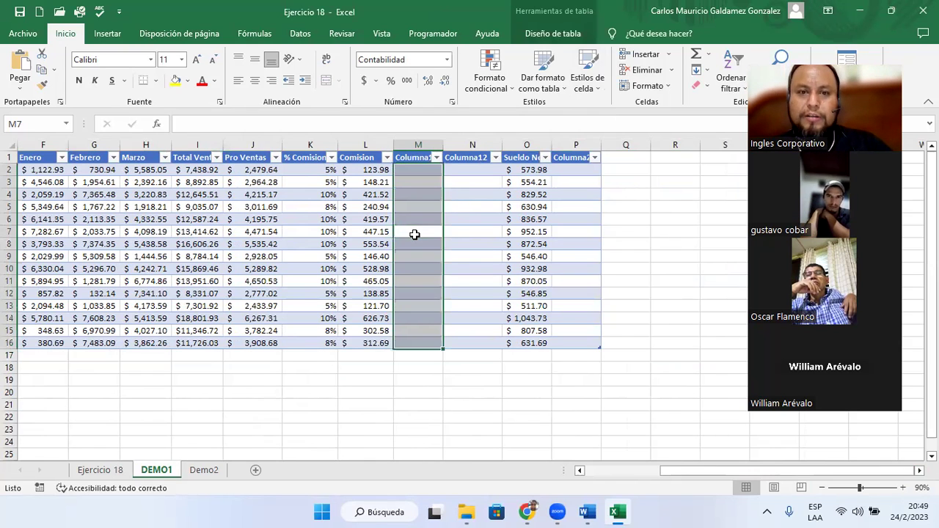
key("ctrl+minus")
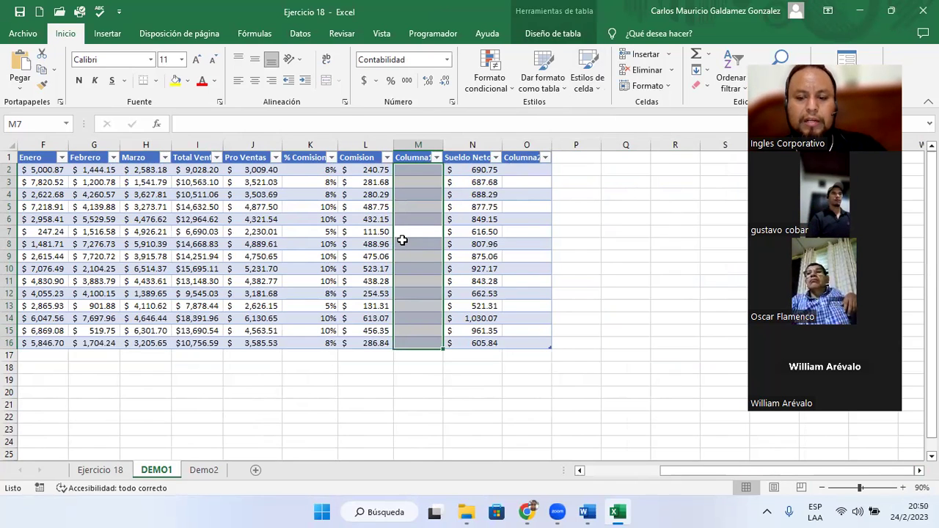
key("ctrl+minus")
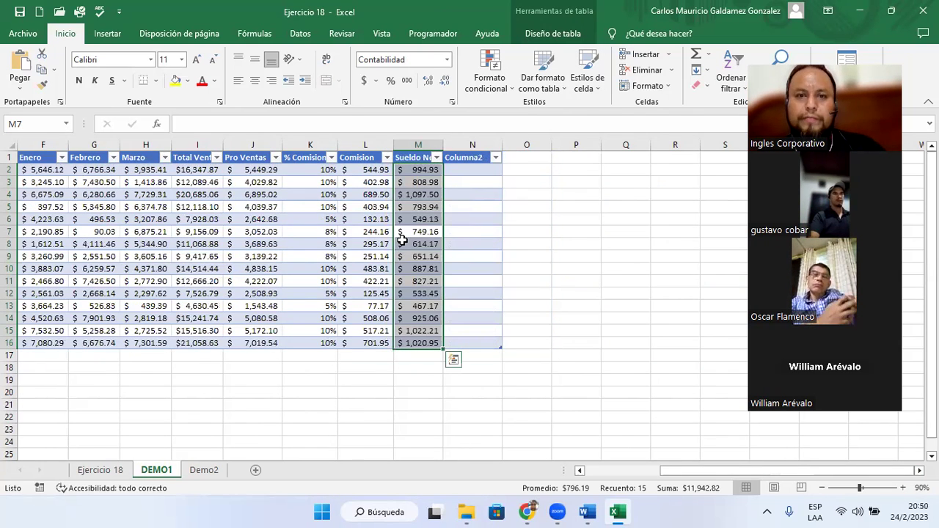
left_click(481, 244)
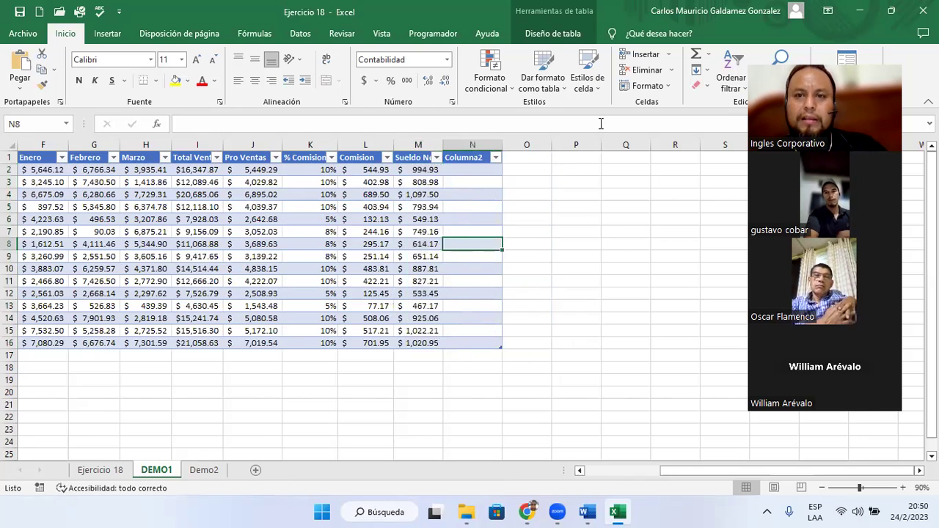
left_click(650, 69)
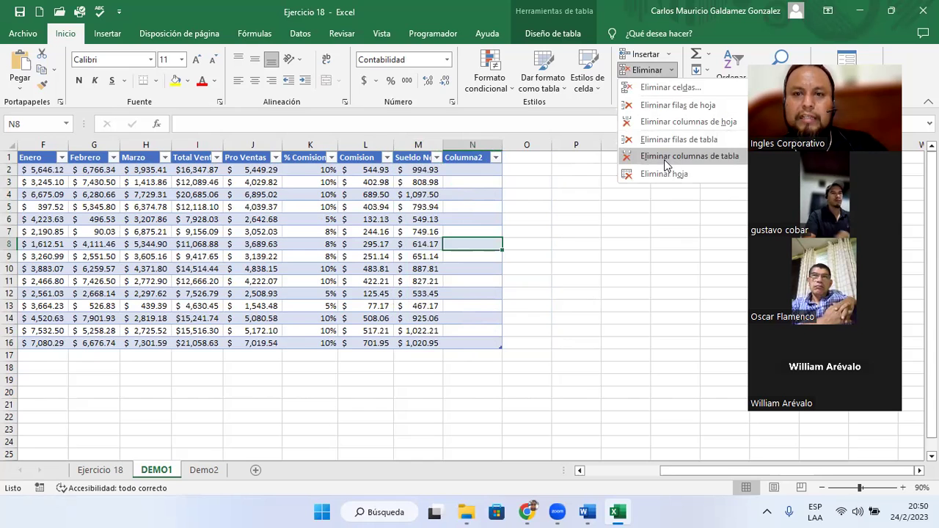
left_click(664, 157)
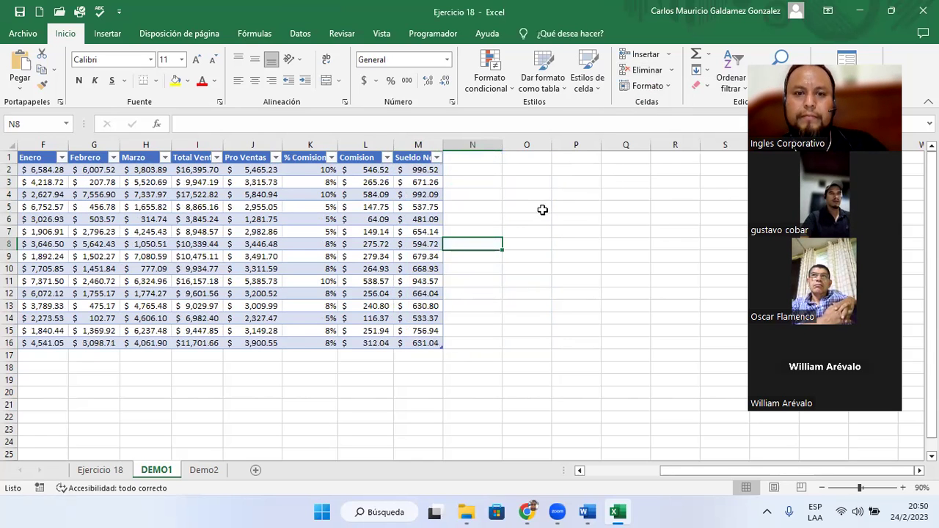
key("Left")
key("Left")
key("Left")
key("Left")
key("Left")
key("Left")
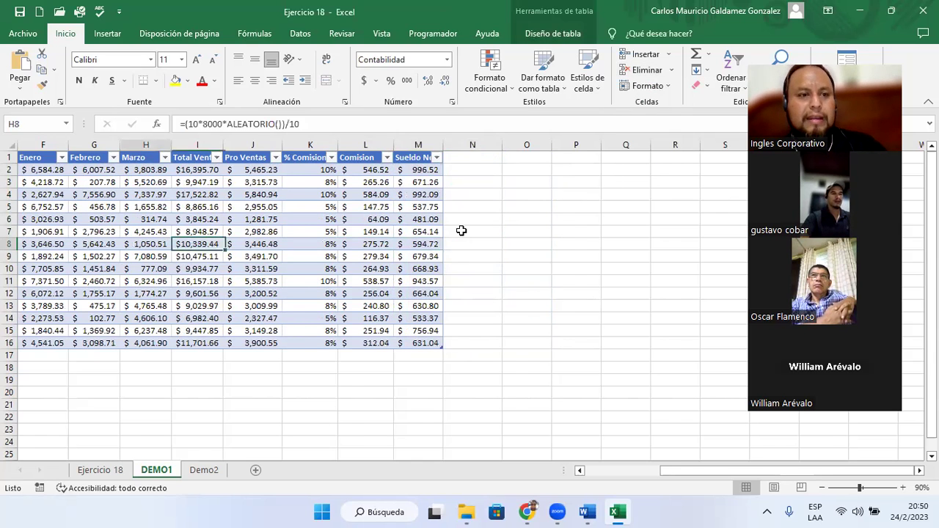
key("Left")
key("Left")
key("Left")
key("Left")
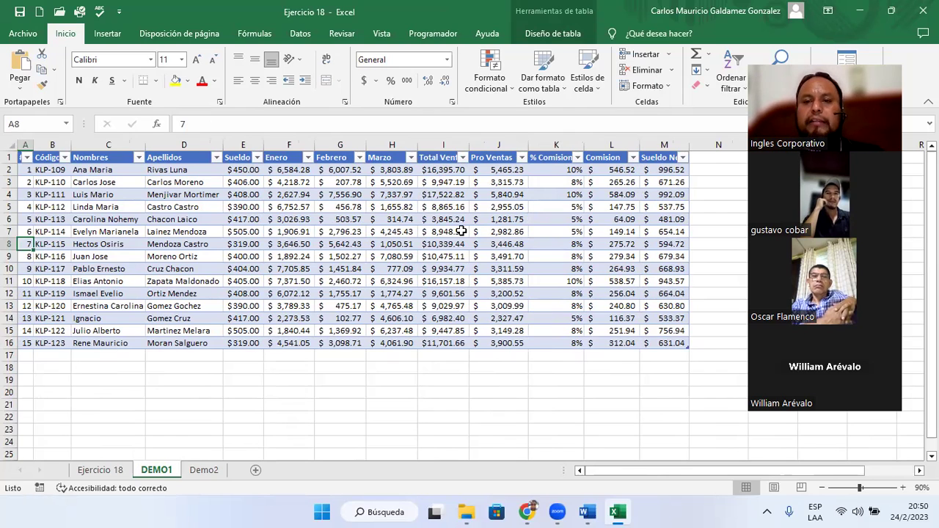
left_click(669, 90)
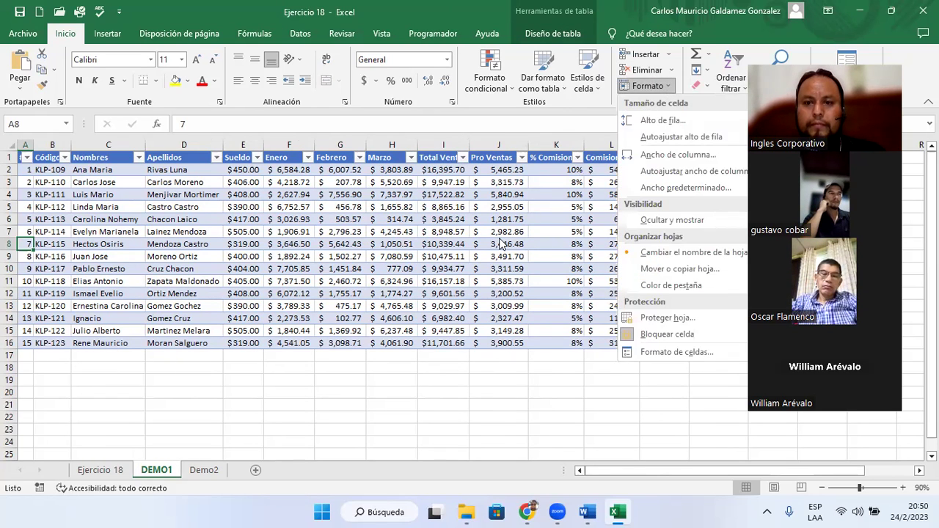
left_click(499, 242)
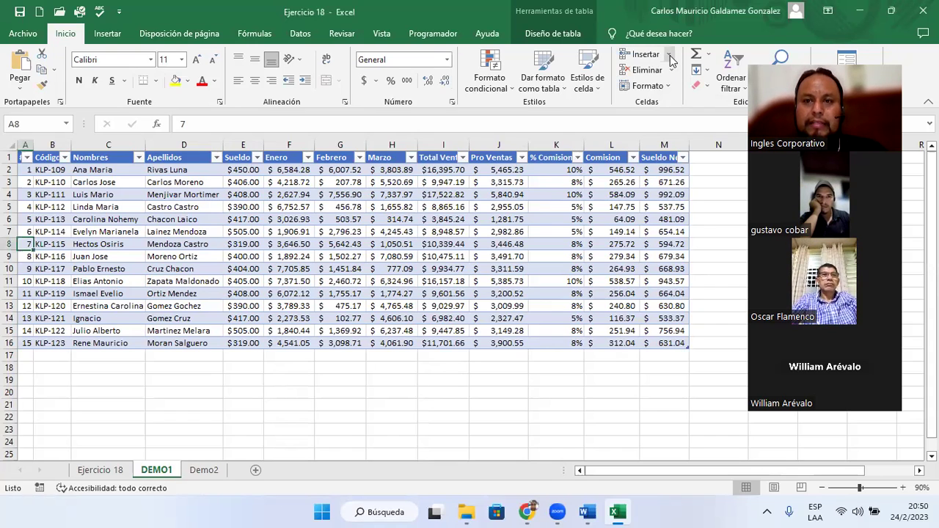
left_click(668, 56)
left_click(672, 70)
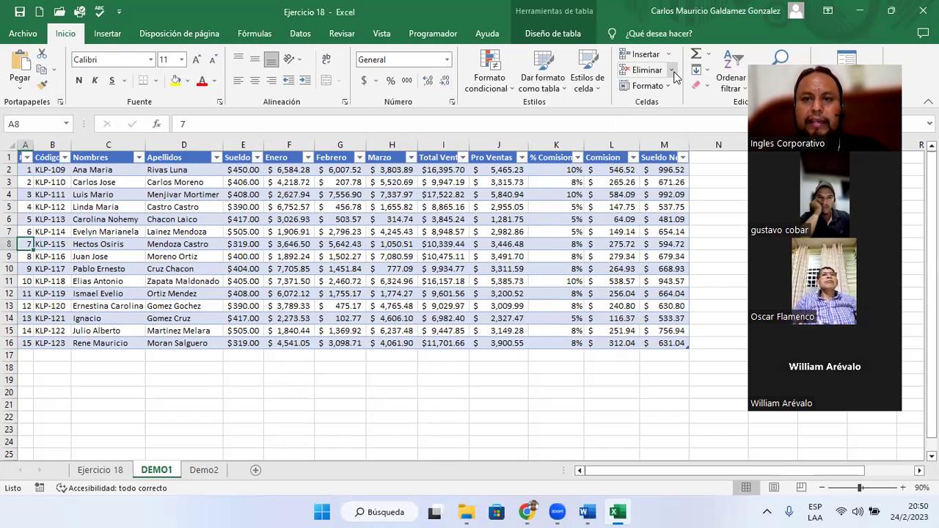
left_click(672, 70)
left_click(673, 77)
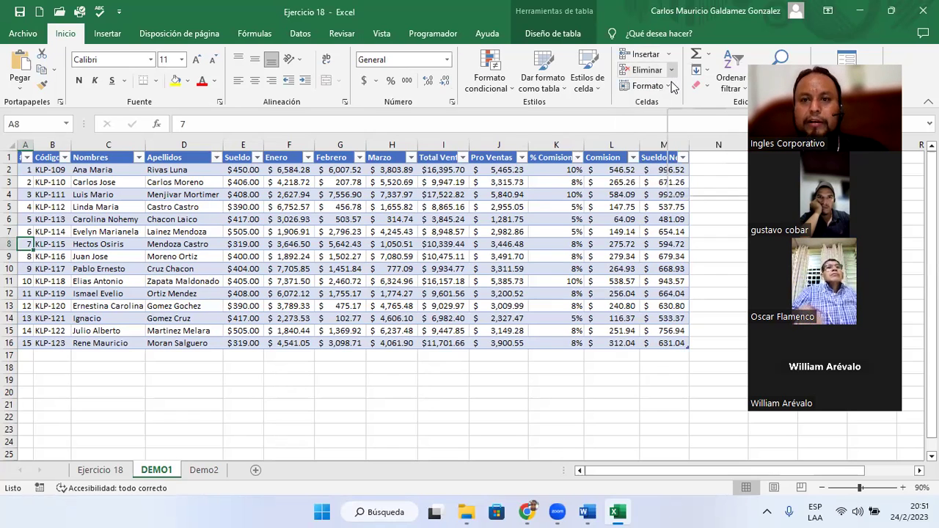
left_click(672, 91)
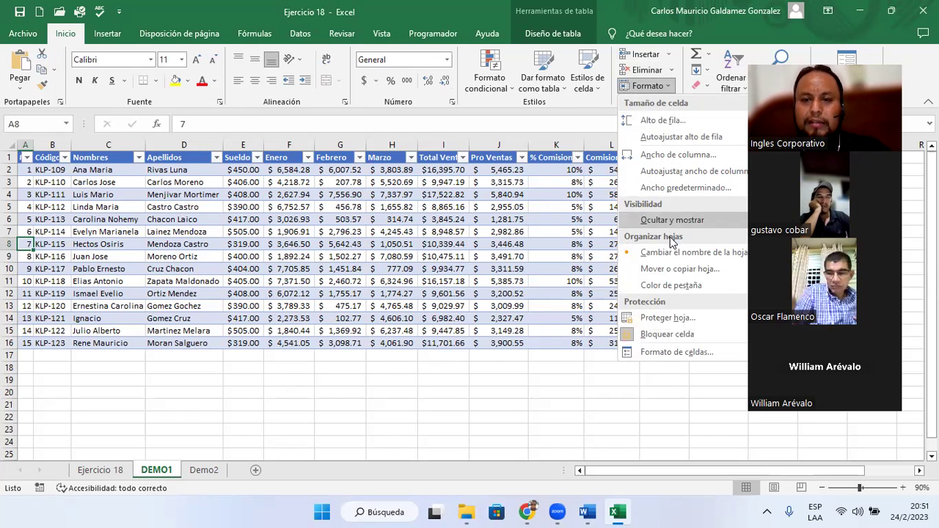
left_click(556, 175)
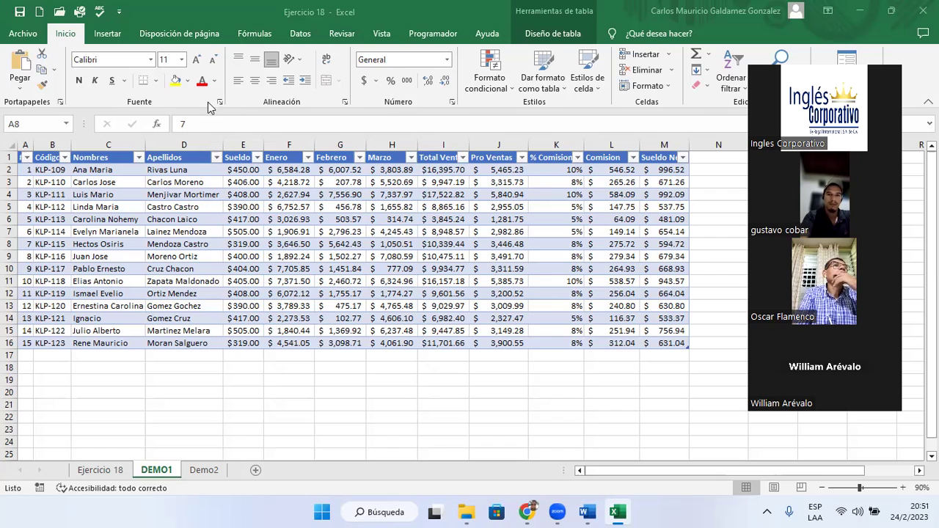
- Check the Total Ventas column width of 11.14 in Ancho de columna, closing it unchanged
left_click(432, 146)
right_click(432, 147)
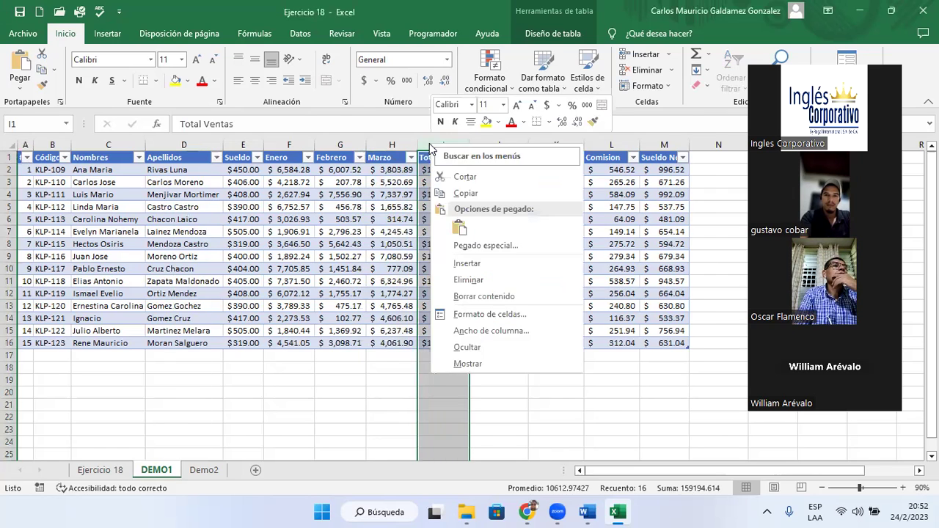
left_click(528, 330)
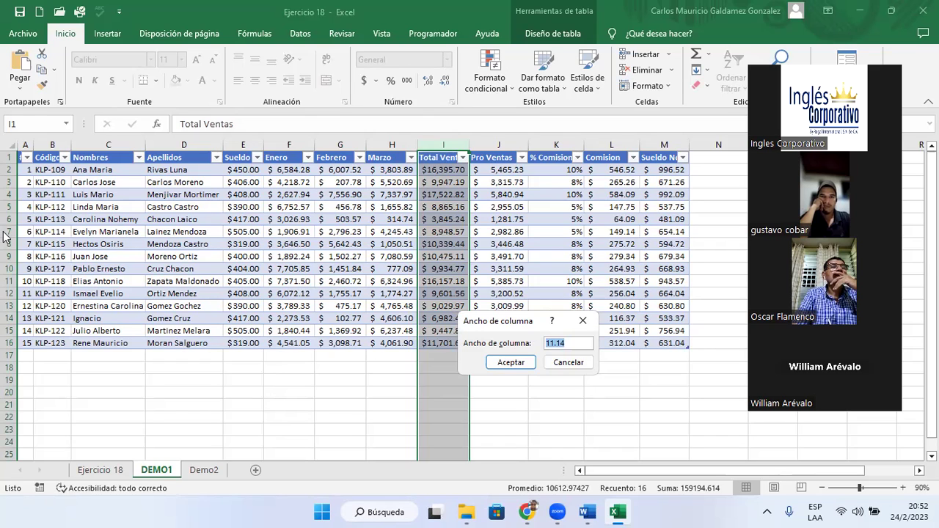
key("Escape")
- Set row 20's height to 30, after cancelling a height change on row 7
left_click(9, 232)
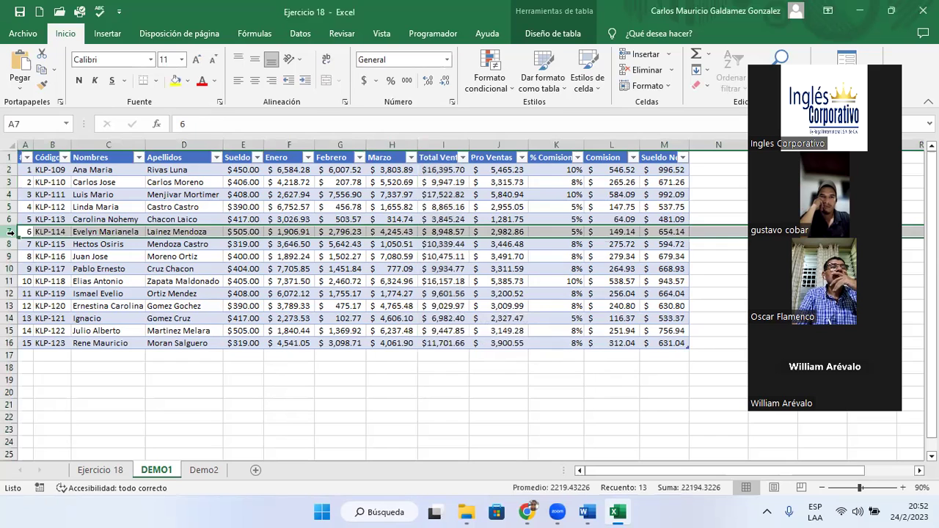
right_click(9, 233)
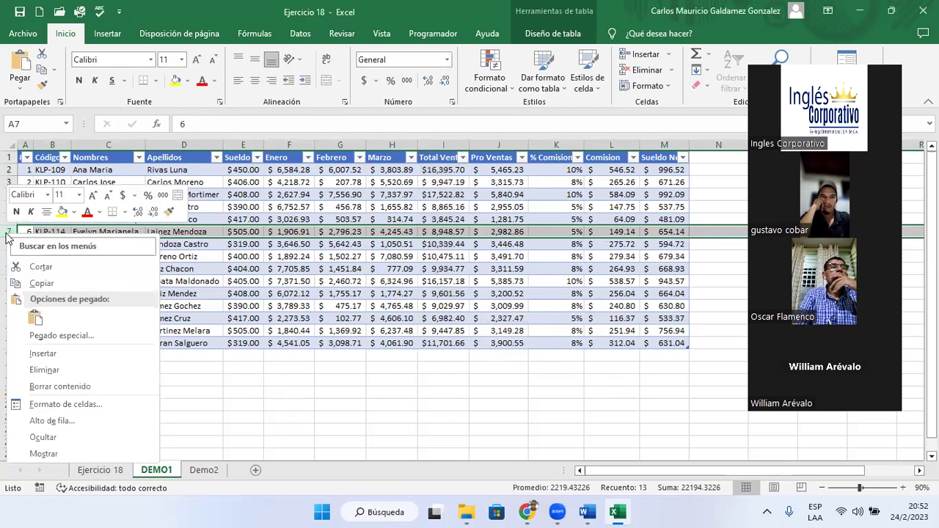
left_click(86, 420)
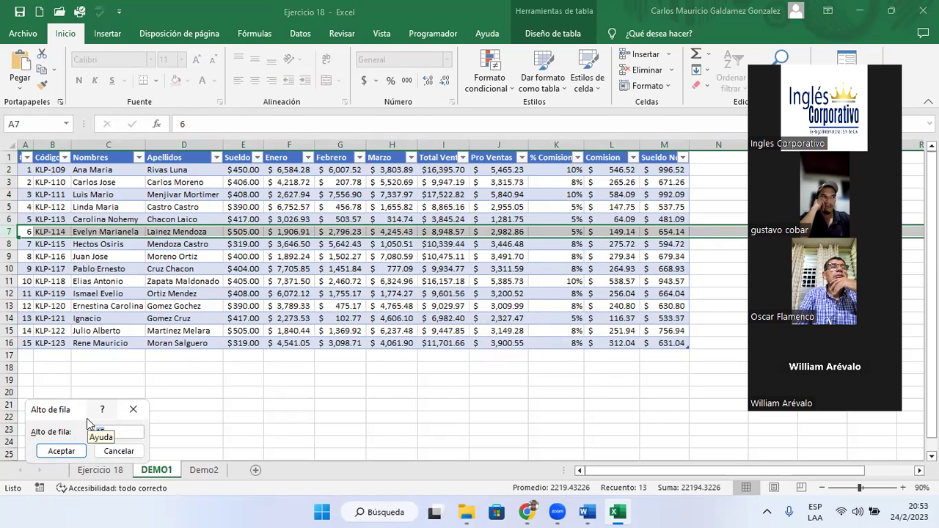
left_click(108, 450)
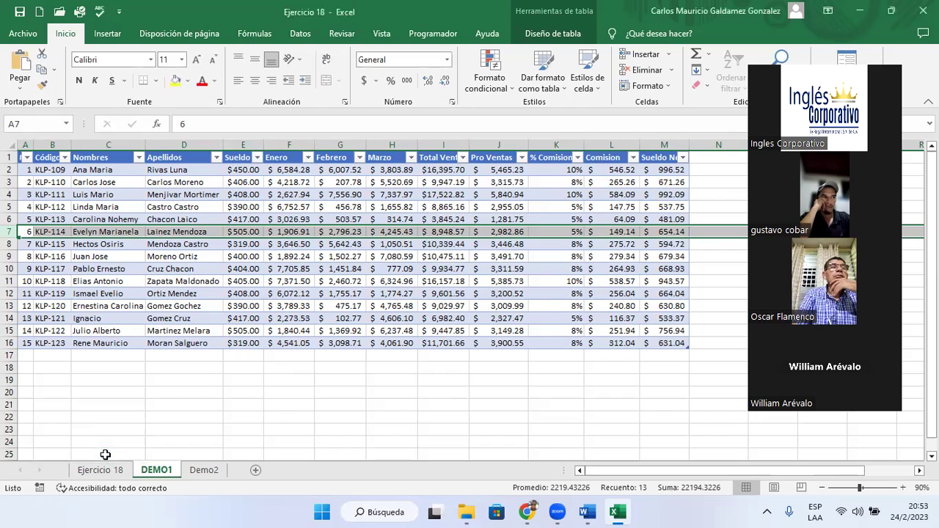
right_click(9, 392)
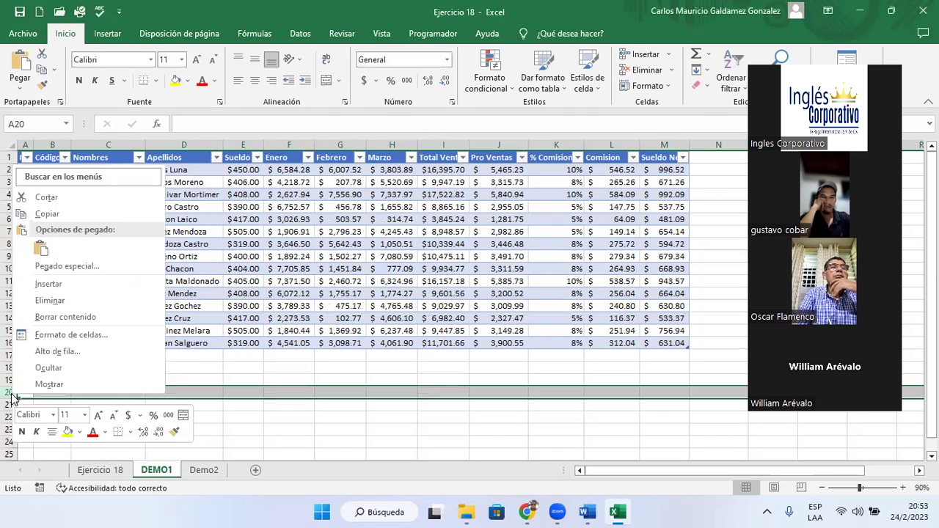
left_click(54, 358)
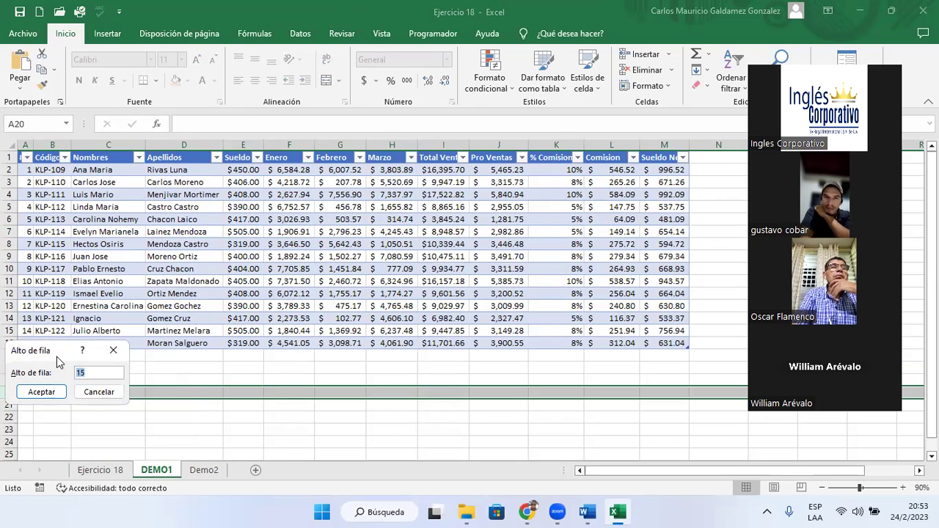
type("30")
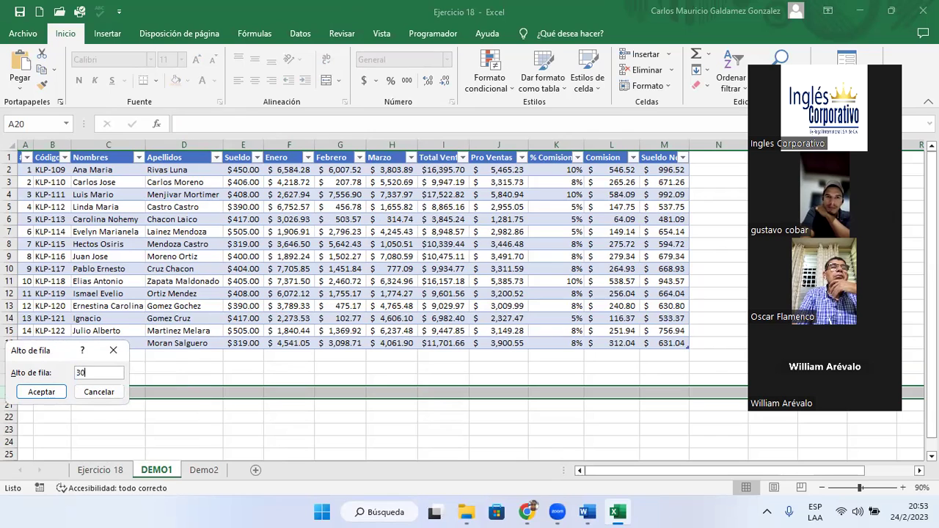
key("Return")
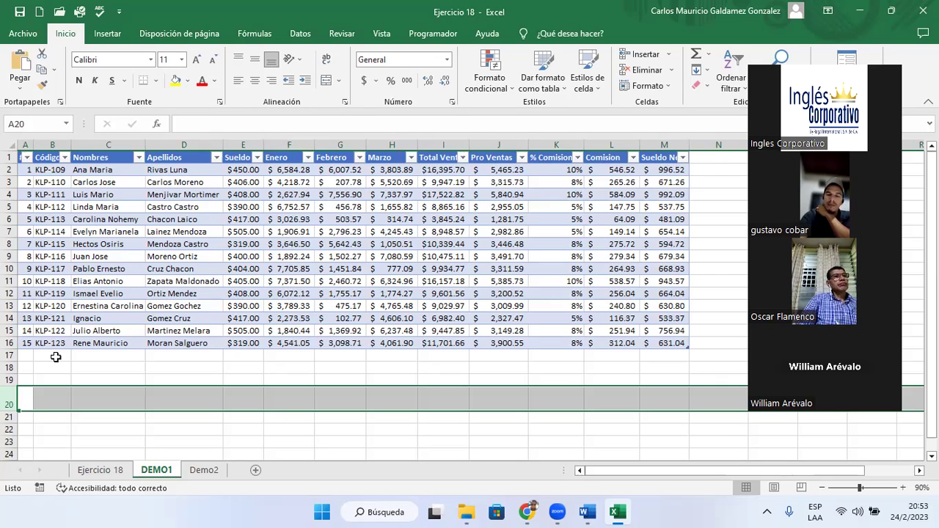
- Merge and center cells G20:H20, then recalculate the random sales figures with F9
left_click_drag(361, 399, 385, 398)
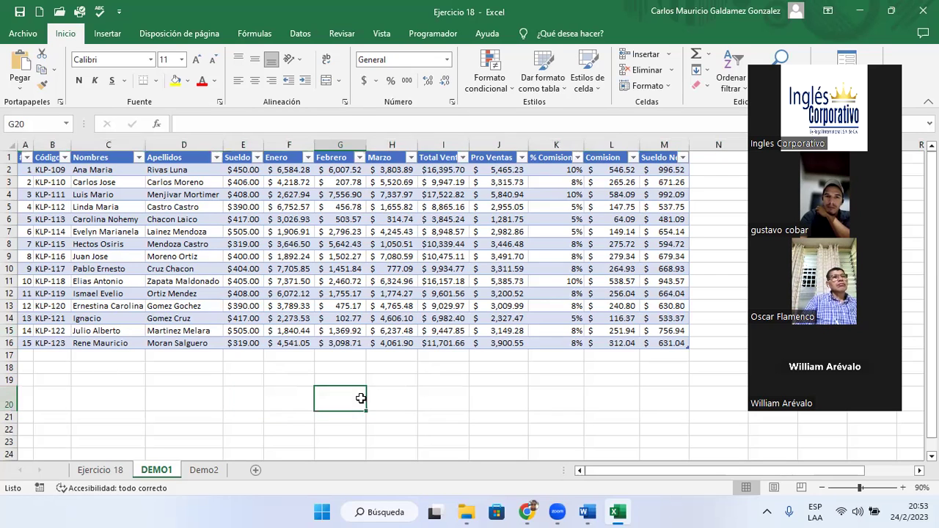
left_click(326, 82)
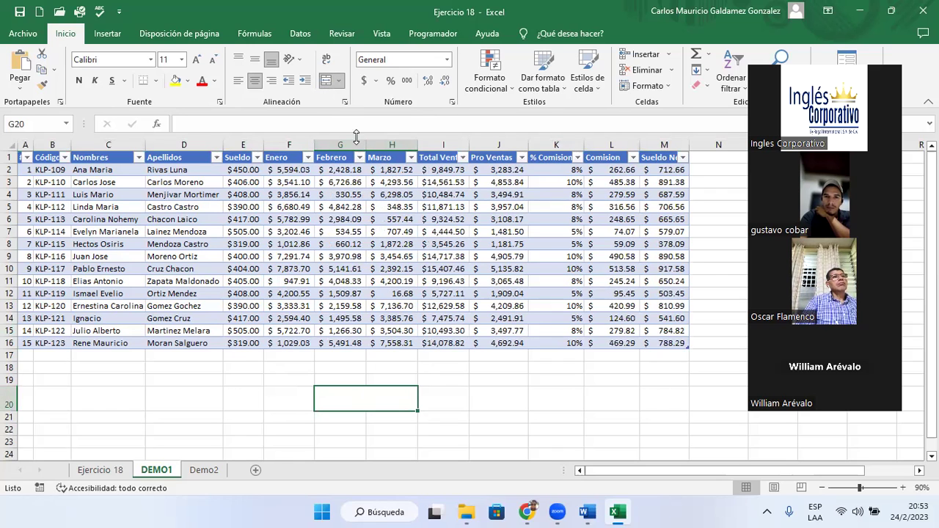
key("F9")
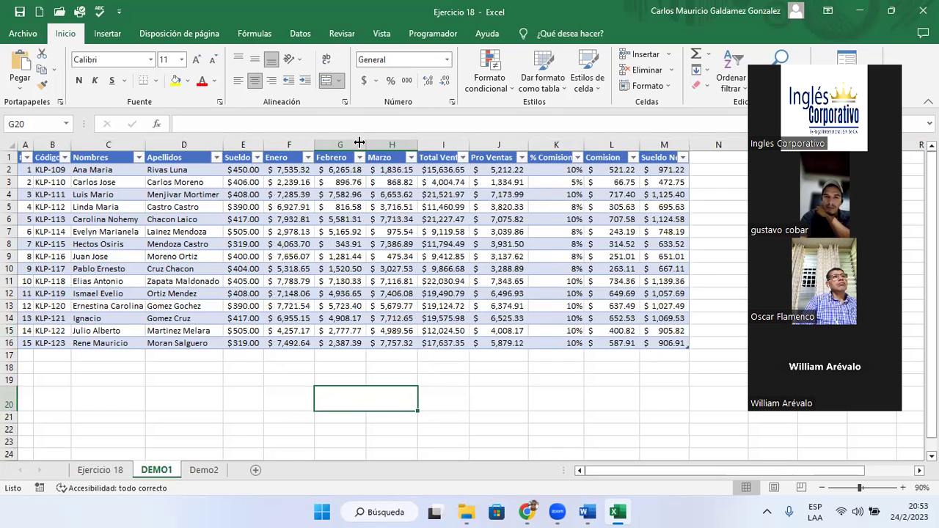
- Widen the Febrero and Marzo columns (G and H) beyond the other table columns
left_click(353, 140)
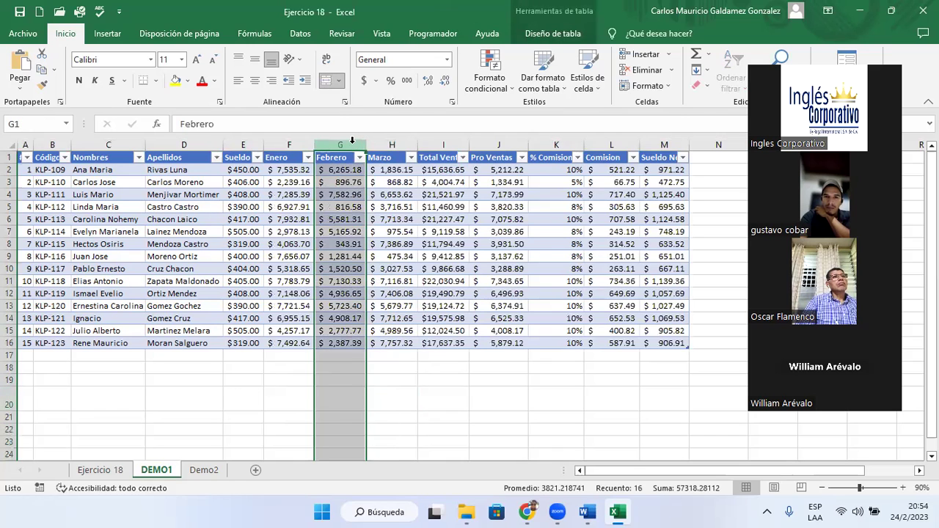
left_click(382, 144)
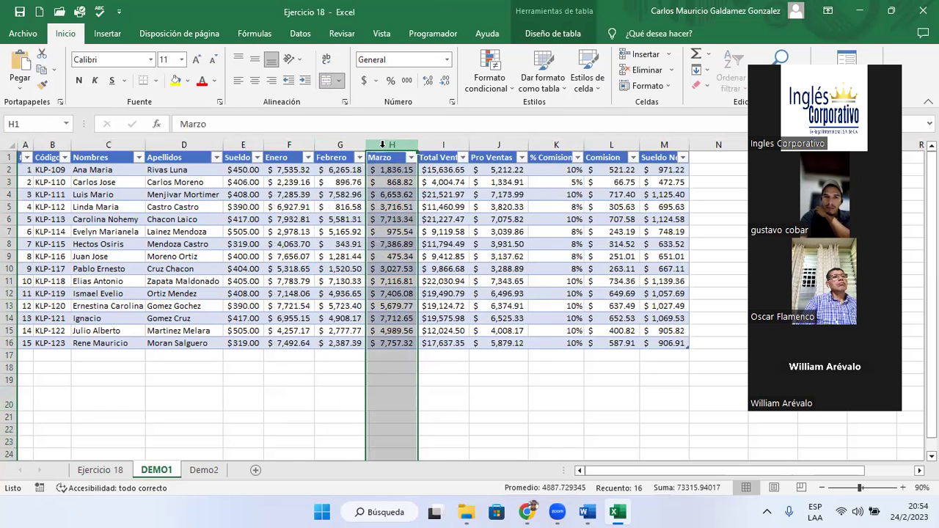
left_click(336, 405)
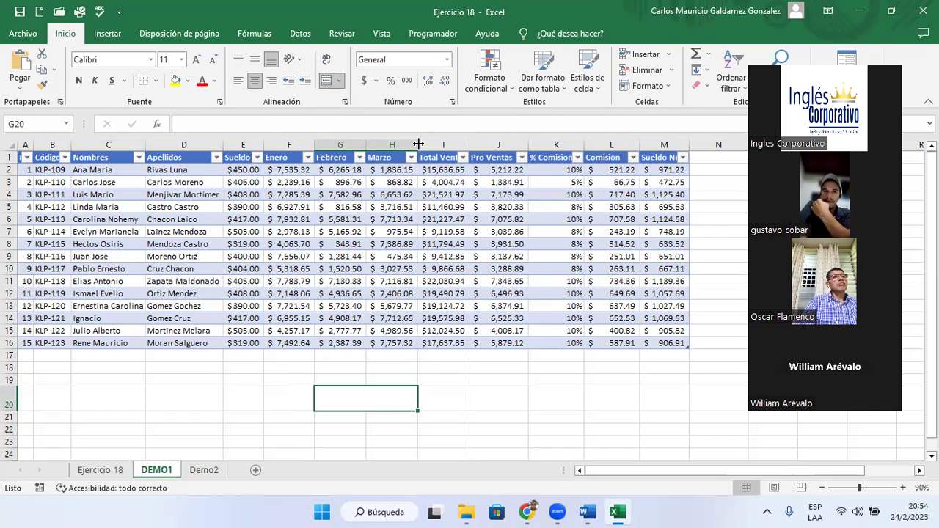
left_click_drag(417, 145, 463, 145)
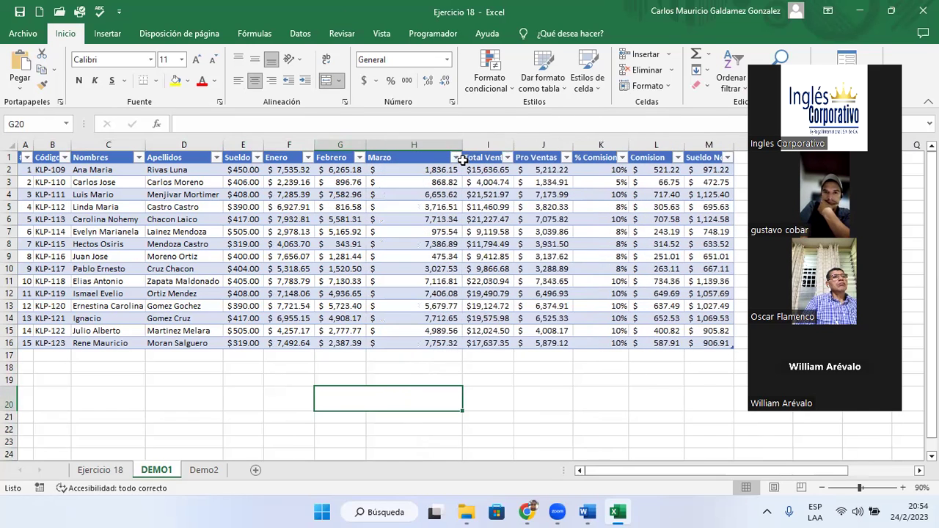
left_click_drag(363, 144, 405, 169)
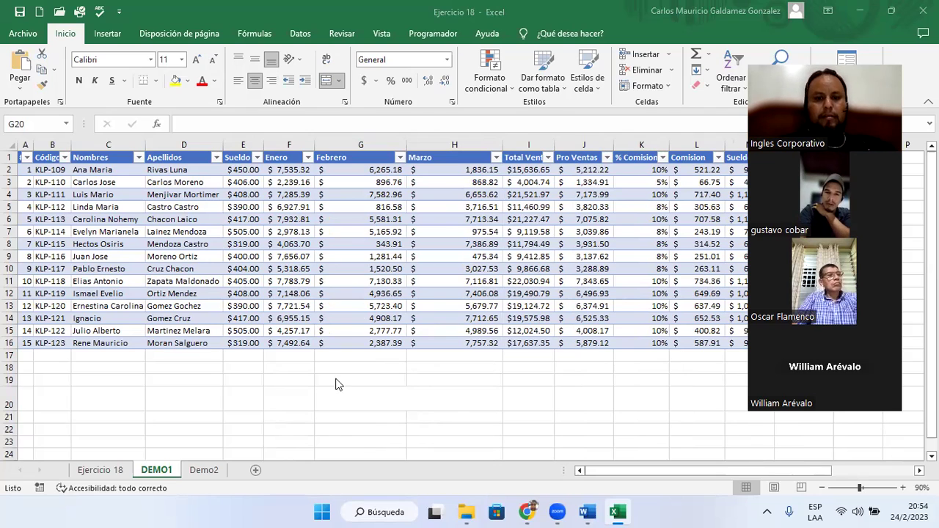
- Unmerge G20 with Combinar y centrar so G20 and H20 are separate cells again
left_click(361, 408)
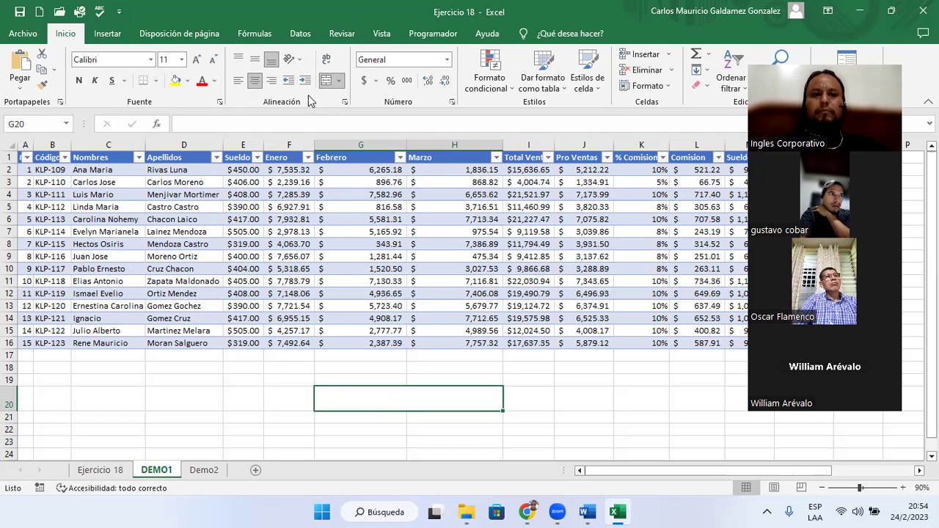
left_click(327, 82)
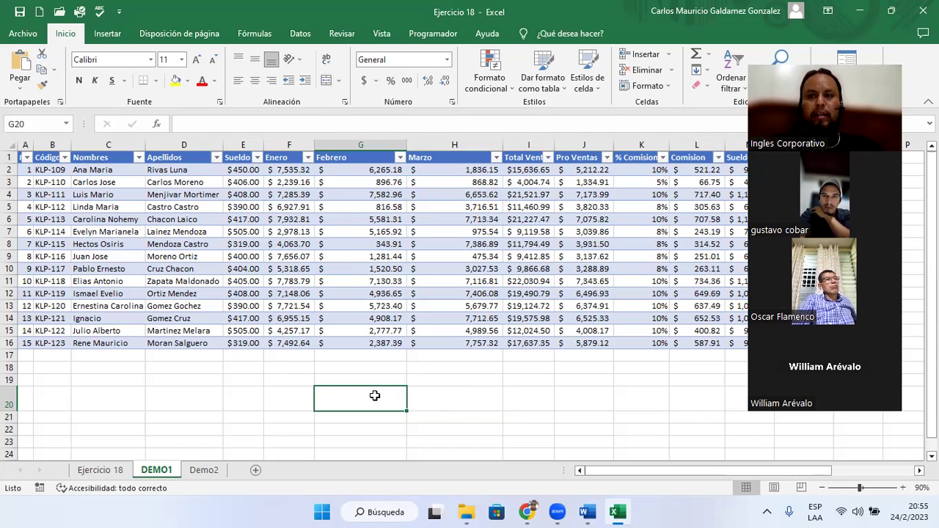
- Review the Febrero column, row 12 and Formato menus, then show Tabla1's Diseño de tabla options from J7
right_click(352, 143)
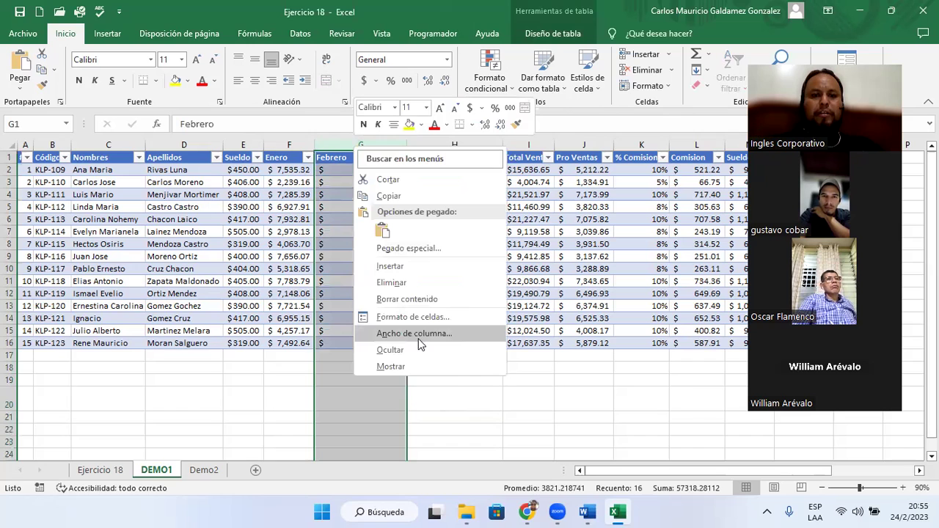
right_click(8, 295)
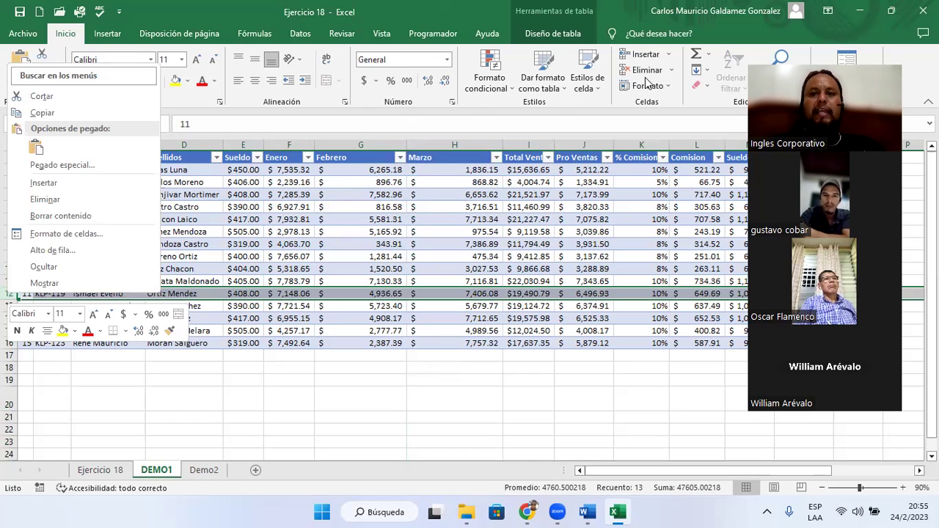
left_click(669, 92)
left_click(669, 92)
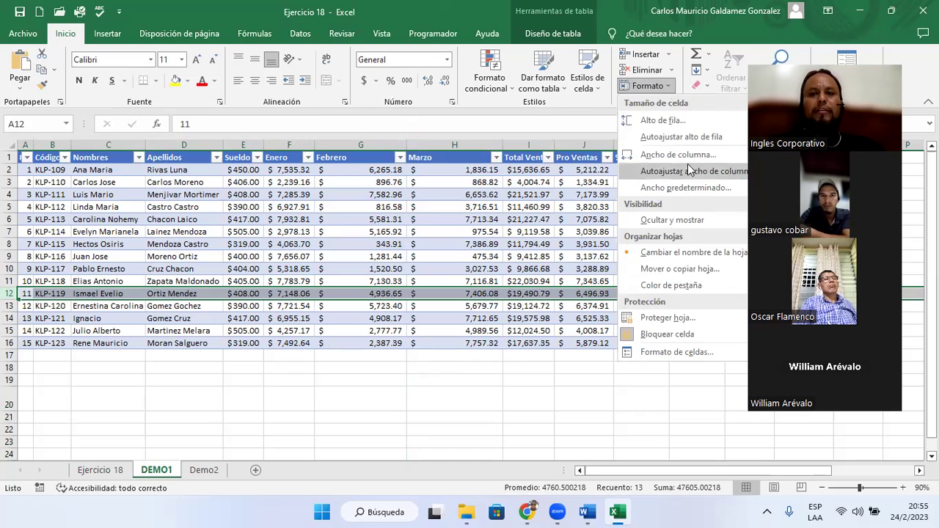
left_click(681, 81)
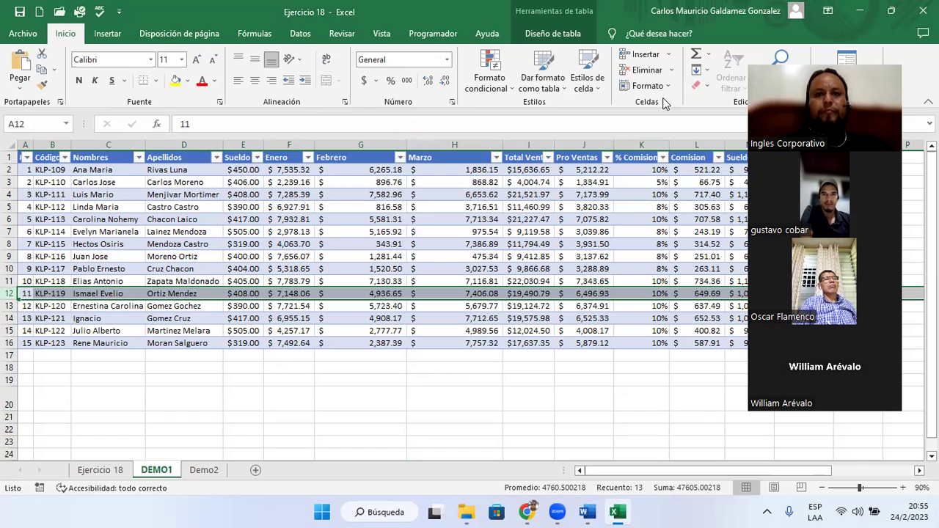
left_click(602, 232)
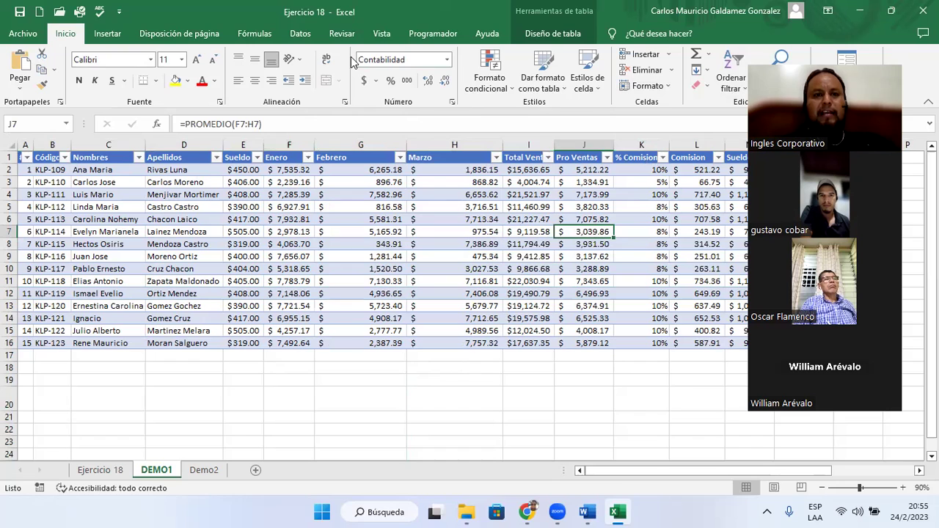
left_click(531, 37)
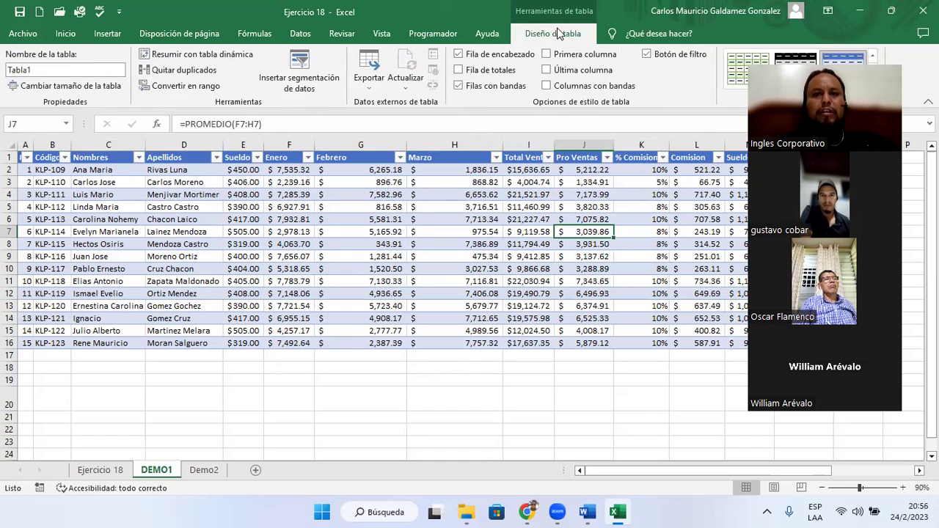
- Add a Total row, autofit Sueldo Neto, and set L17 to Promedio and K17 to a count
left_click(490, 74)
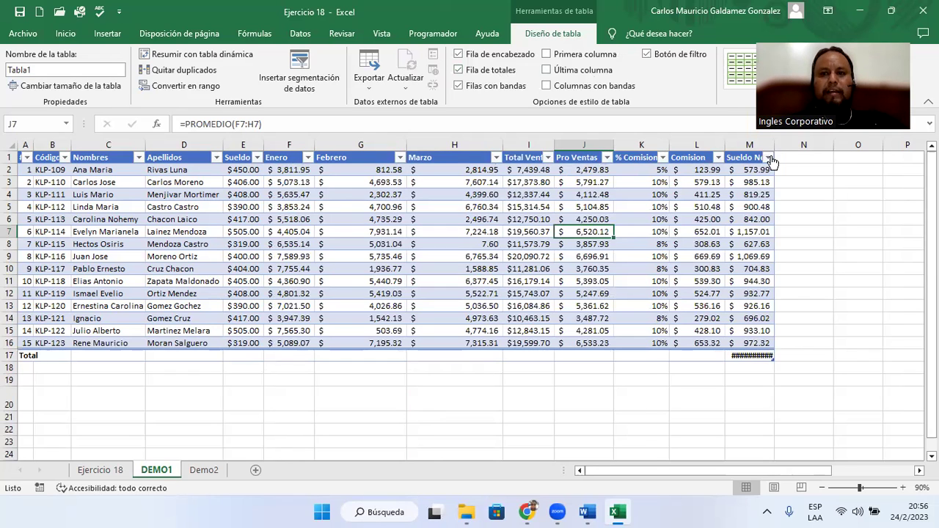
double_click(775, 145)
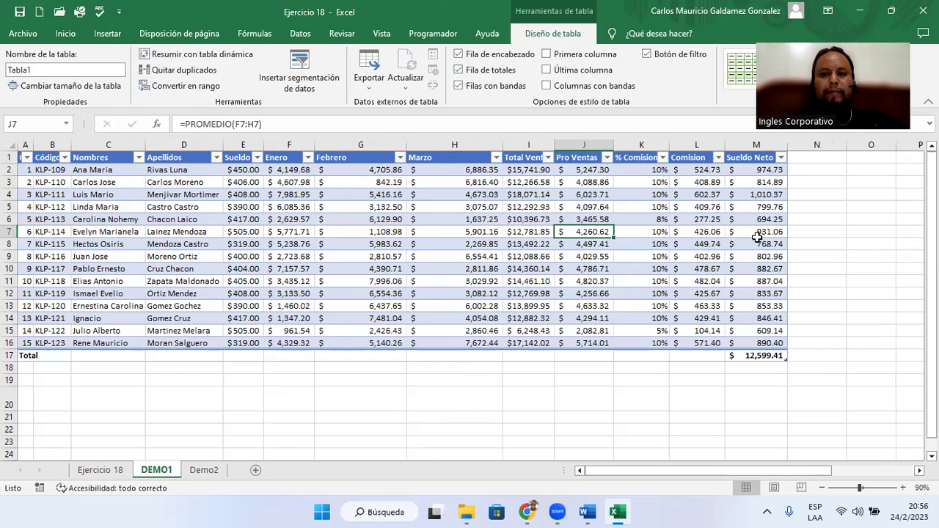
left_click(697, 356)
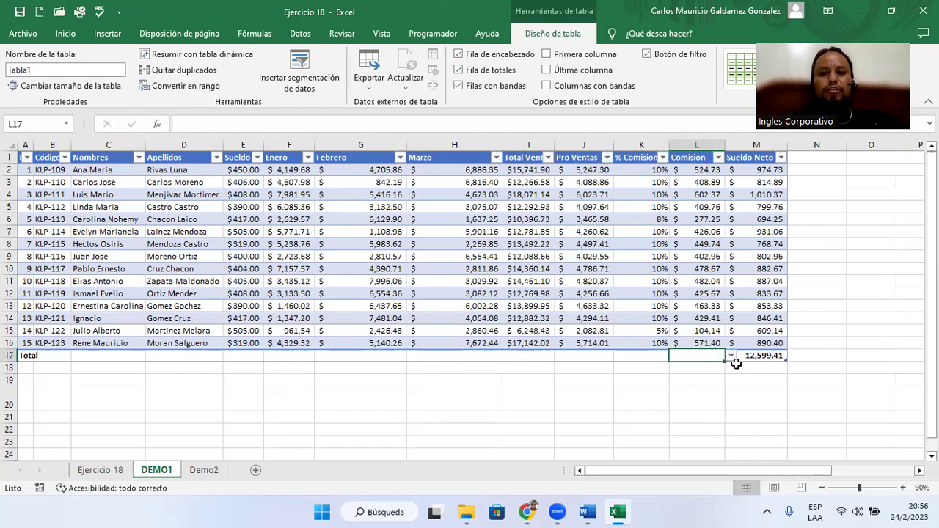
left_click(731, 356)
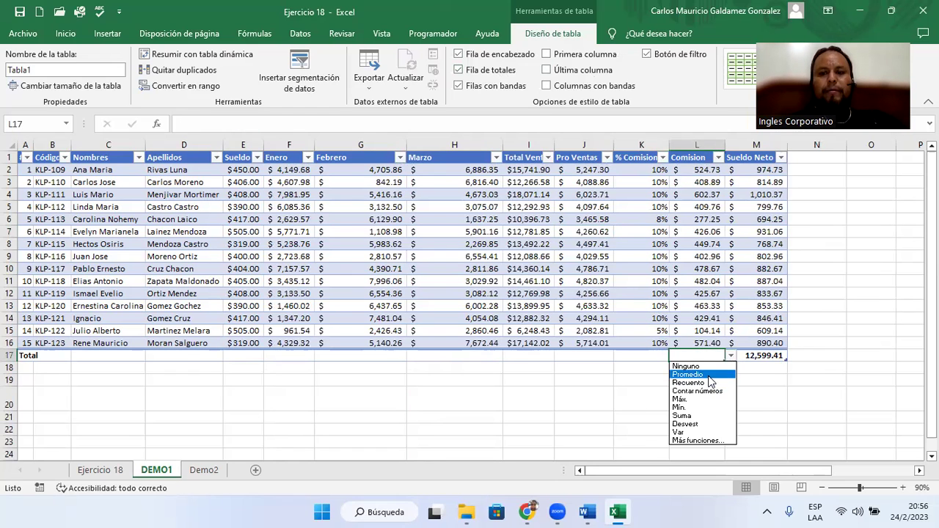
left_click(688, 373)
left_click(653, 356)
left_click(674, 356)
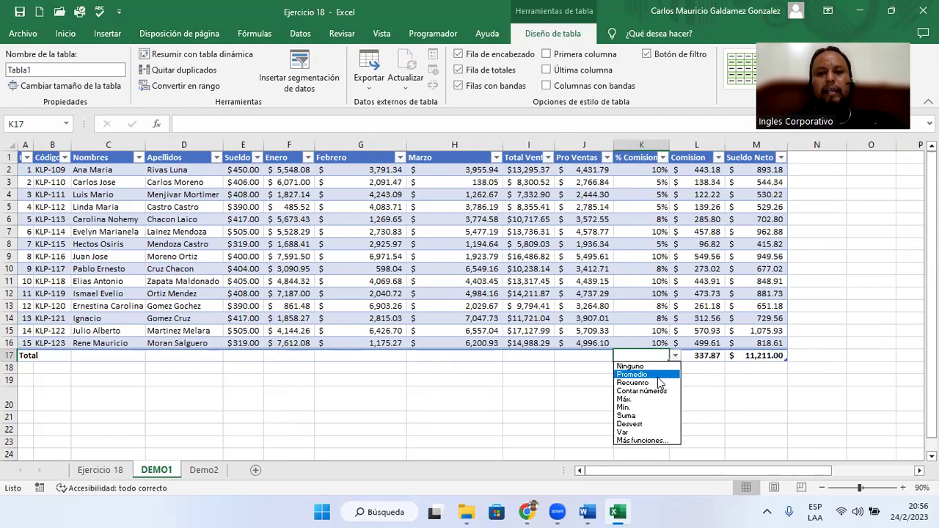
left_click(632, 383)
- Set J17 to Promedio and I17 to Suma, then autofit the Total Ventas column
left_click(600, 357)
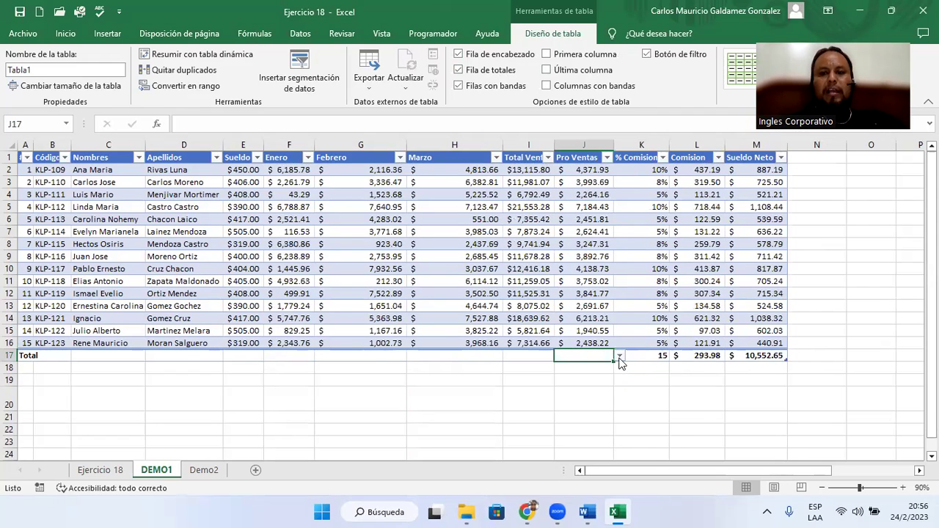
left_click(619, 356)
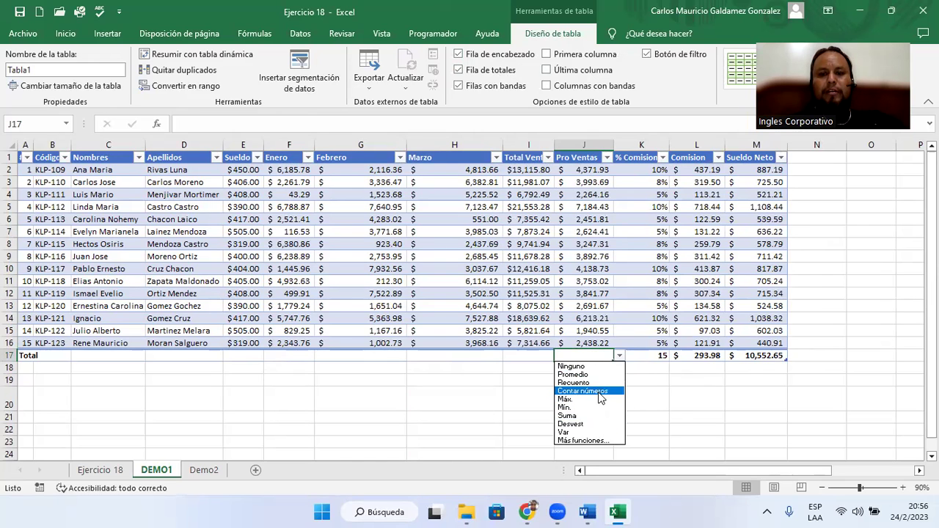
left_click(600, 375)
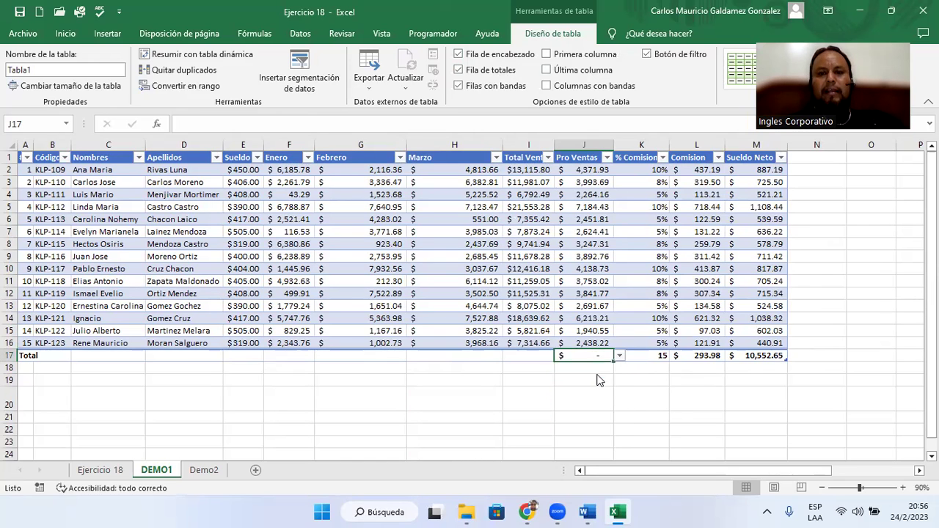
left_click(539, 357)
left_click(560, 355)
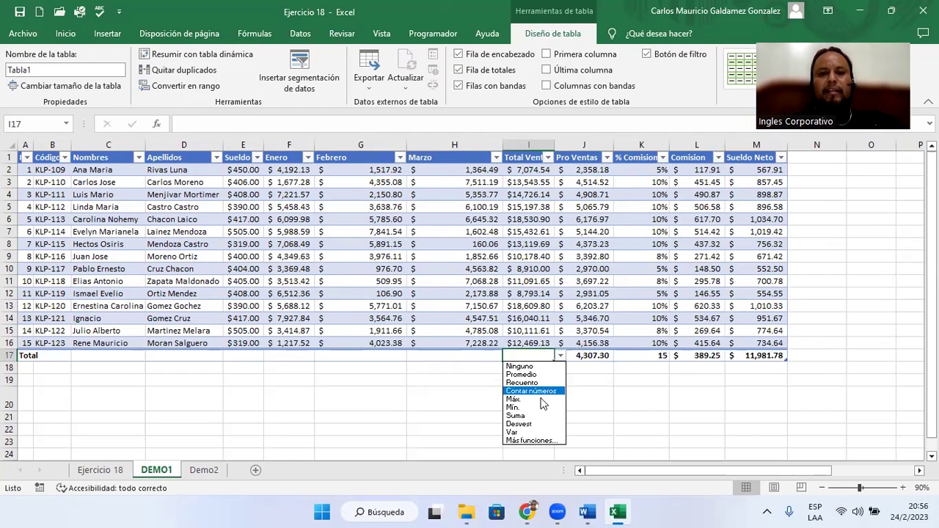
left_click(537, 423)
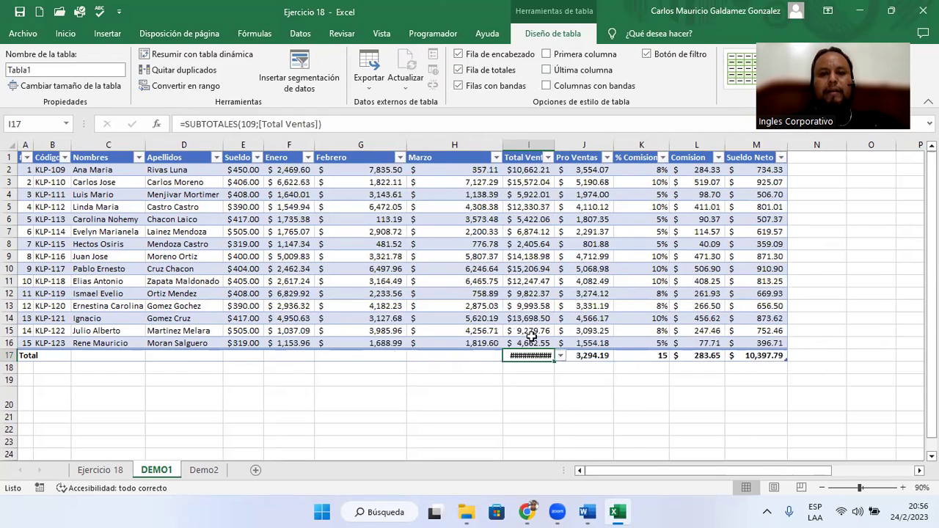
double_click(555, 149)
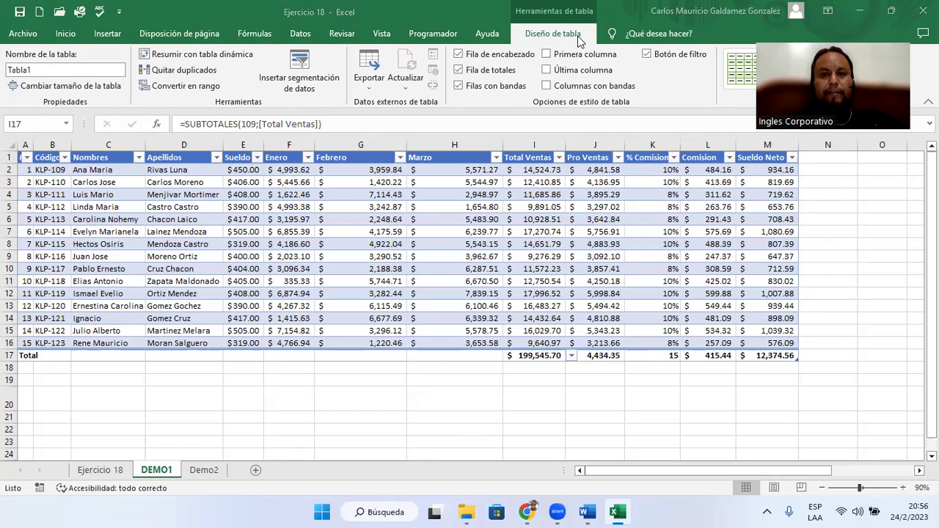
- Set the Marzo column (H) width to 10 through Formato > Ancho de columna
left_click(71, 39)
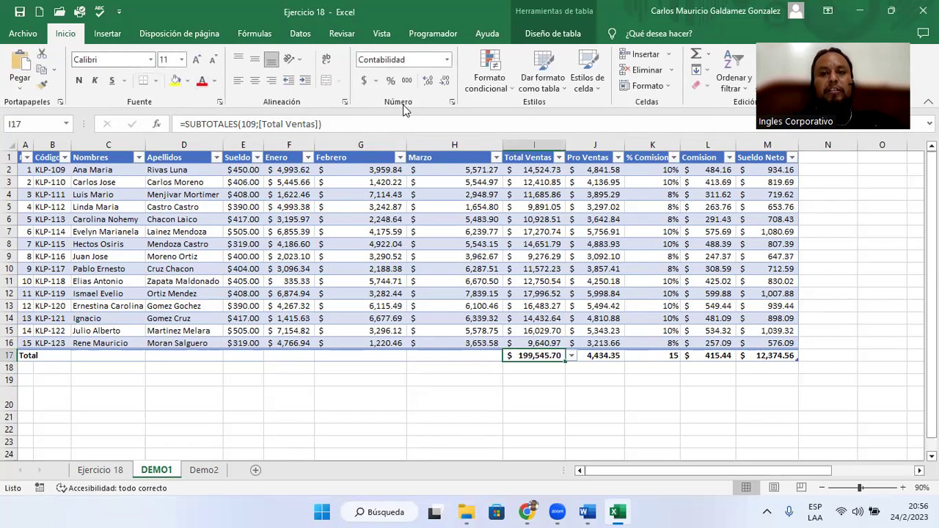
left_click(441, 180)
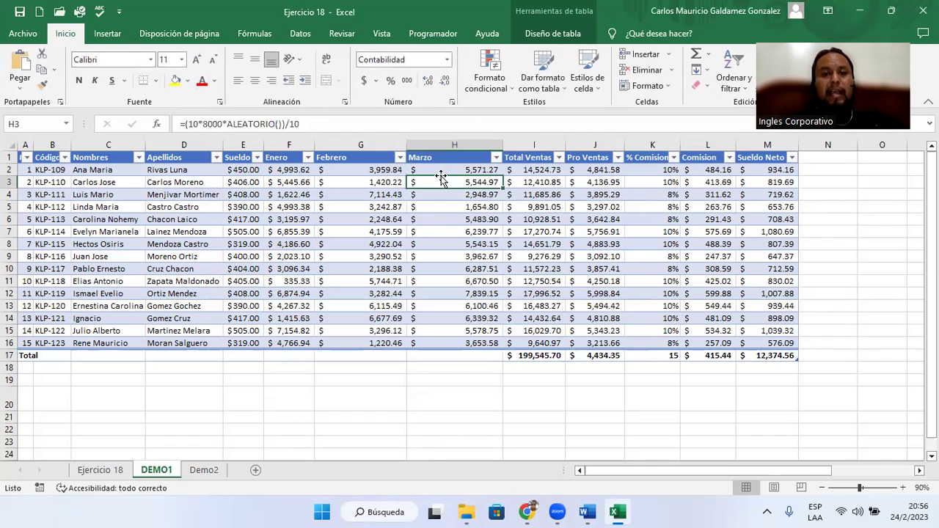
left_click(669, 87)
left_click(663, 158)
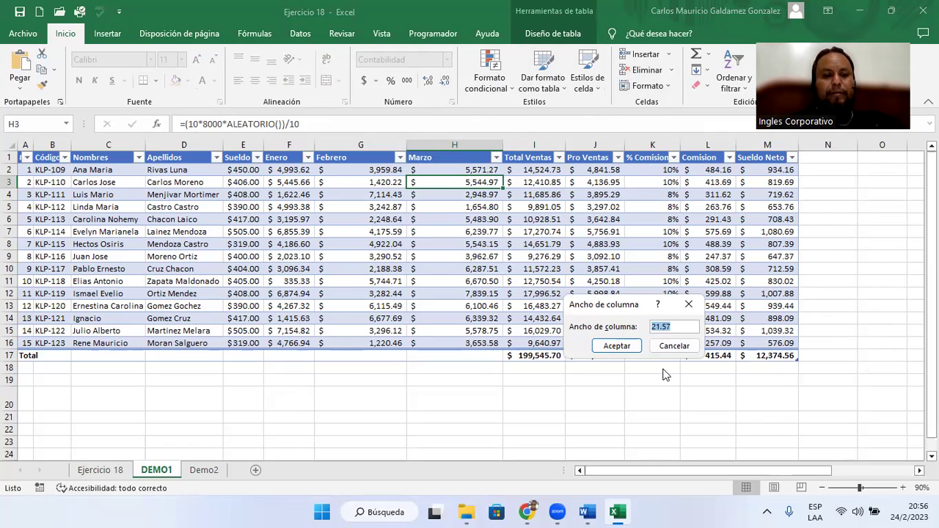
type("10")
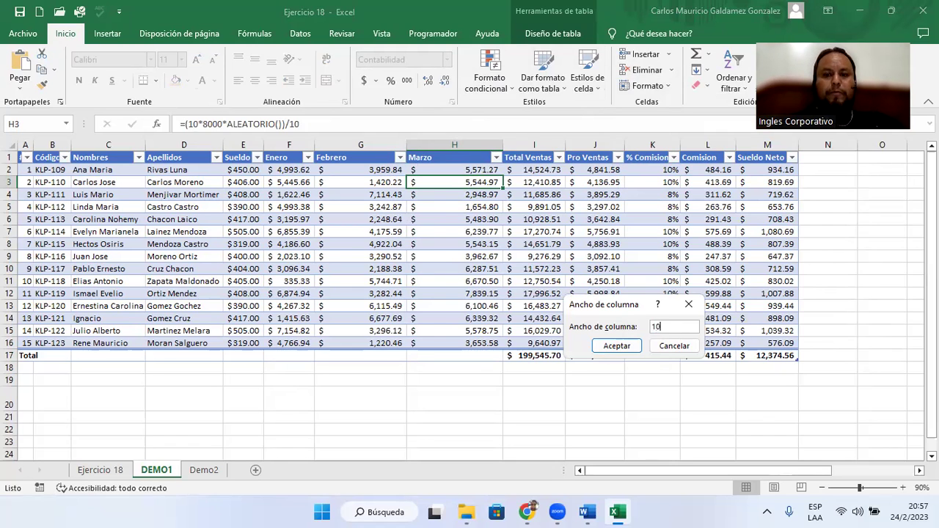
key("Return")
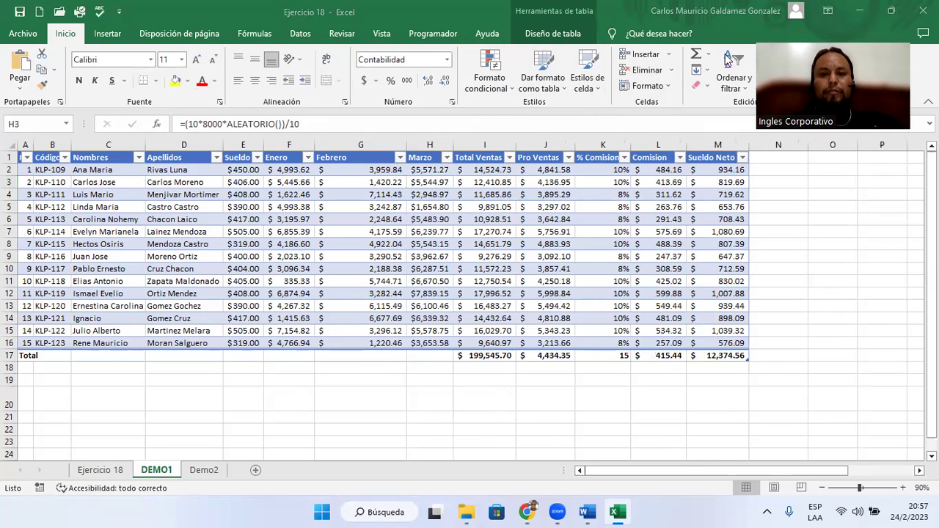
- Enter a row height of 20 for row 7 through Formato > Alto de fila
left_click(482, 233)
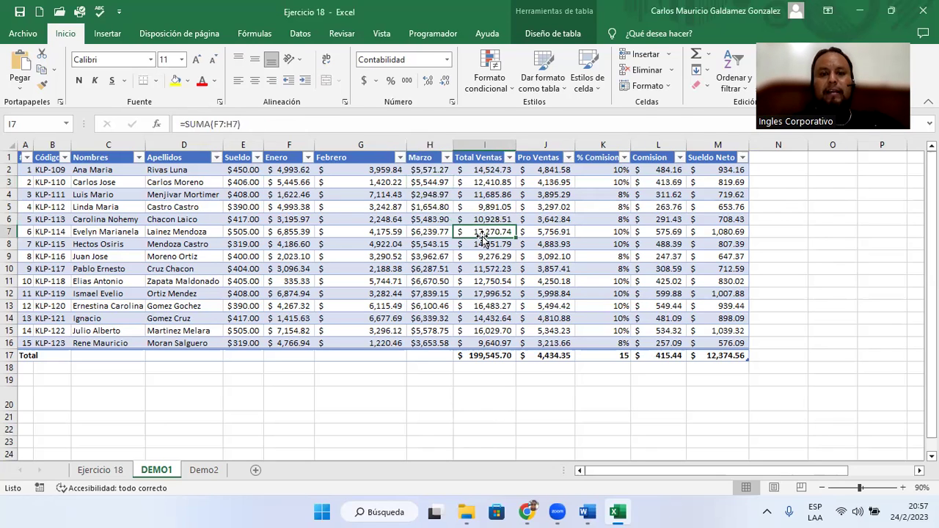
left_click(665, 88)
left_click(660, 123)
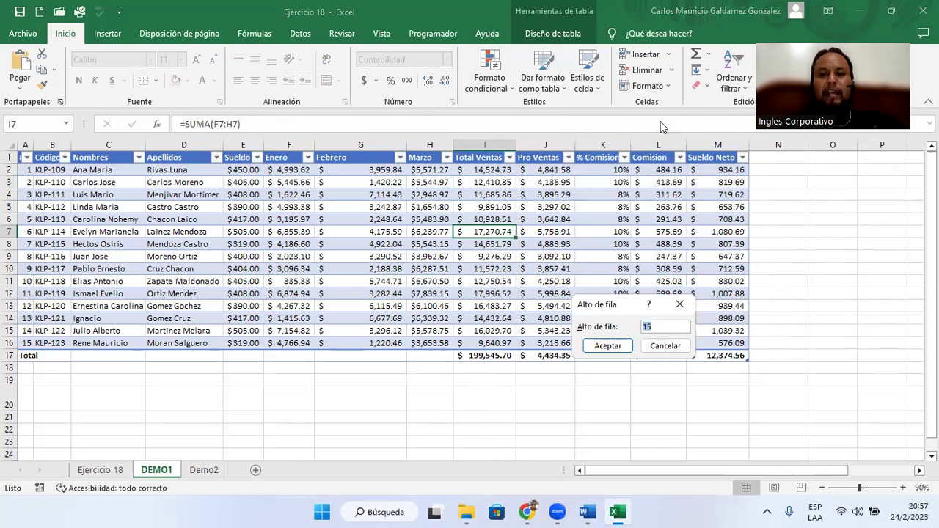
type("20")
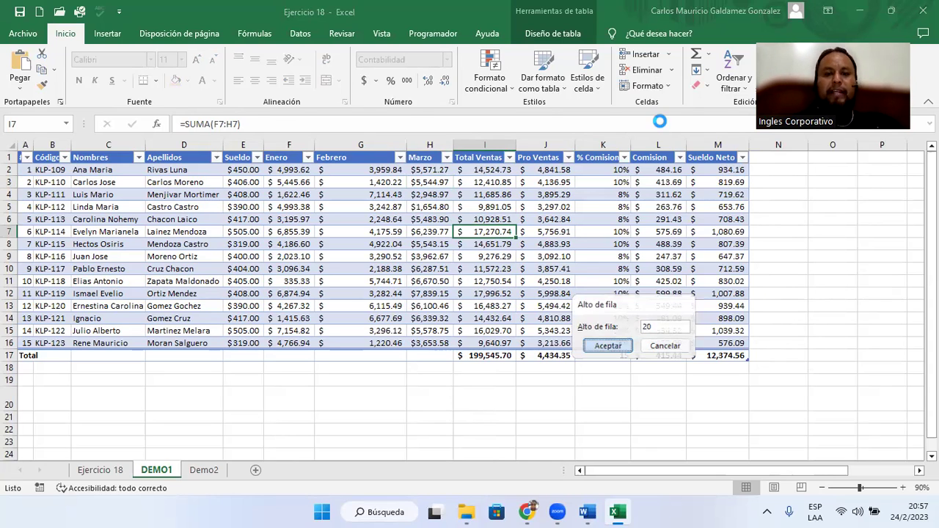
key("Return")
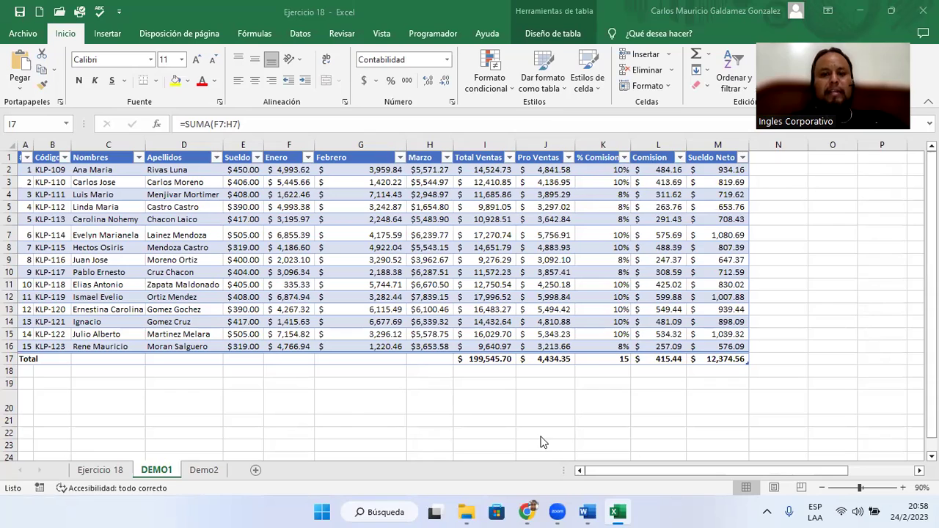
- Check the SUBTOTALES count formula in K17, then switch to the Ejercicio 18 sheet
left_click(596, 361)
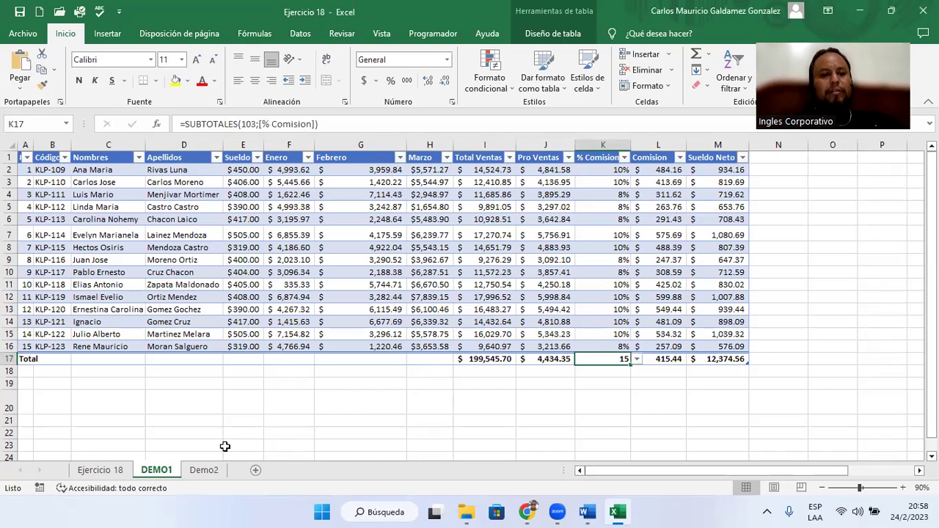
left_click(112, 471)
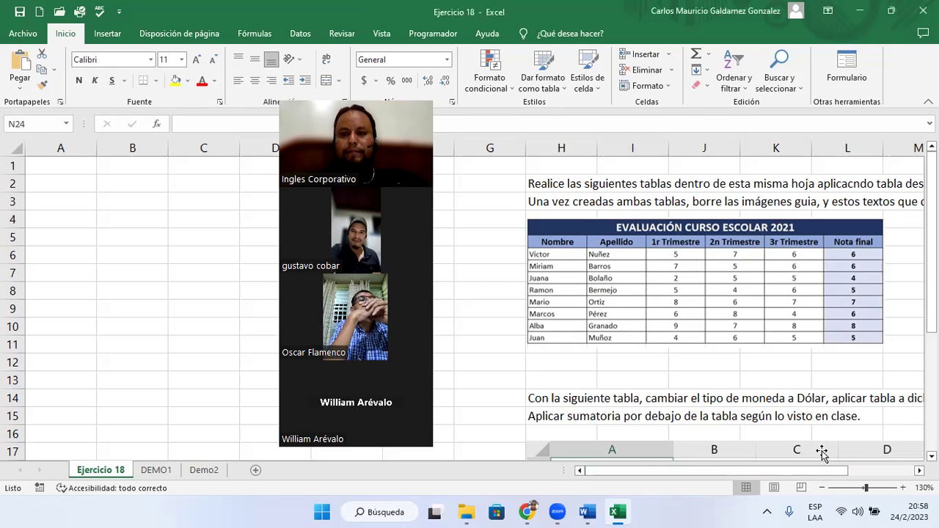
- Read through the column N instruction notes, from the 4o Trimestre note down to the nota final line
scroll(610, 432, "down", 2)
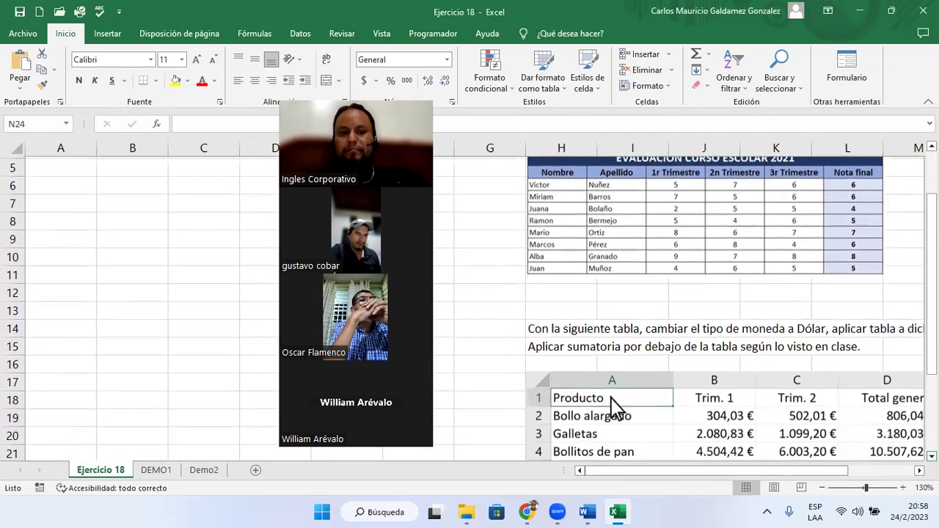
scroll(613, 350, "down", 1)
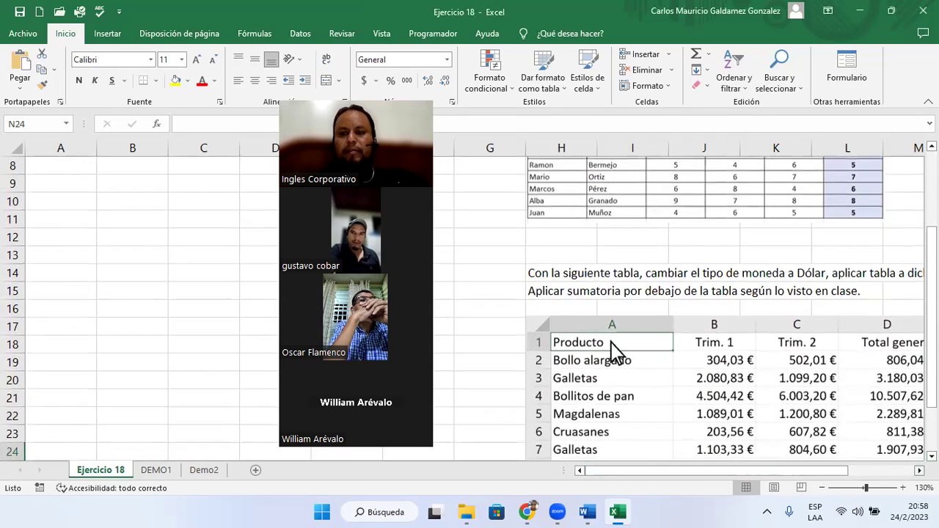
scroll(613, 350, "right", 2)
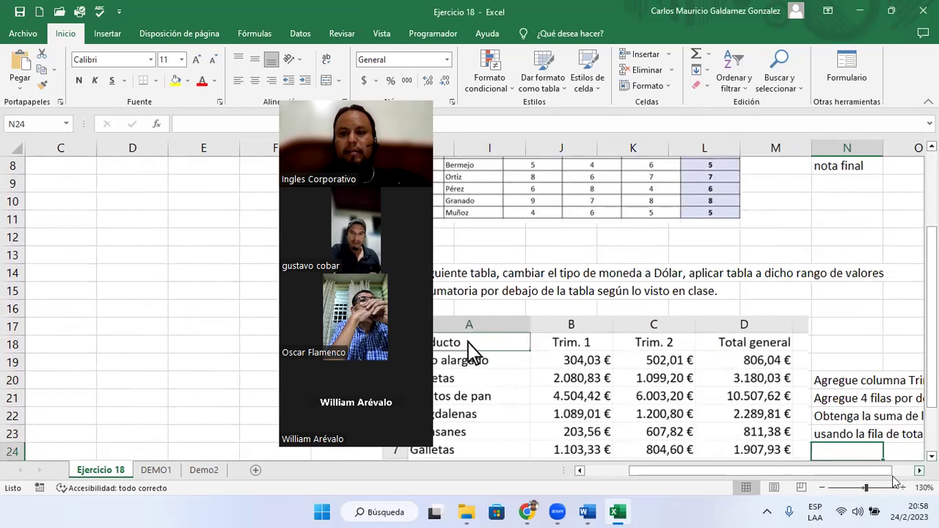
mouse_move(798, 484)
left_mouse_down()
mouse_move(767, 484)
mouse_move(840, 498)
left_mouse_up()
left_click_drag(931, 367, 932, 301)
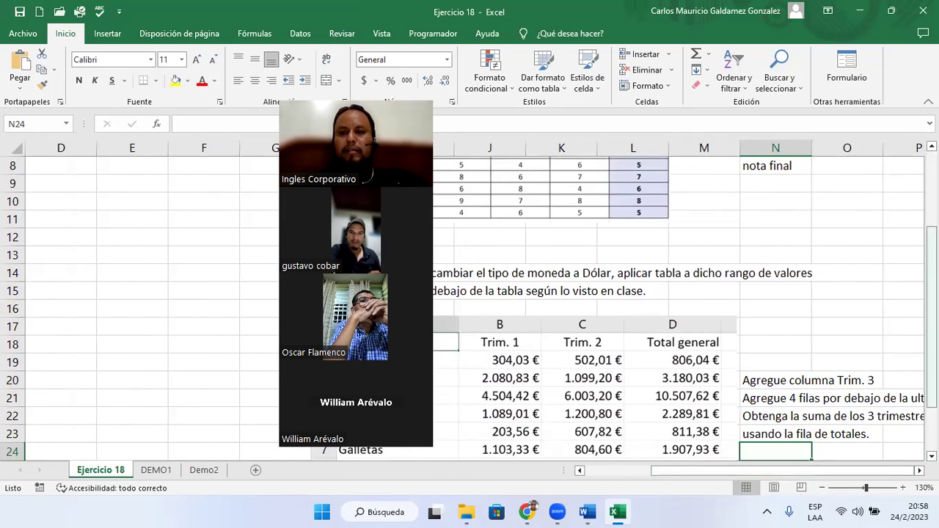
left_click_drag(932, 396, 867, 246)
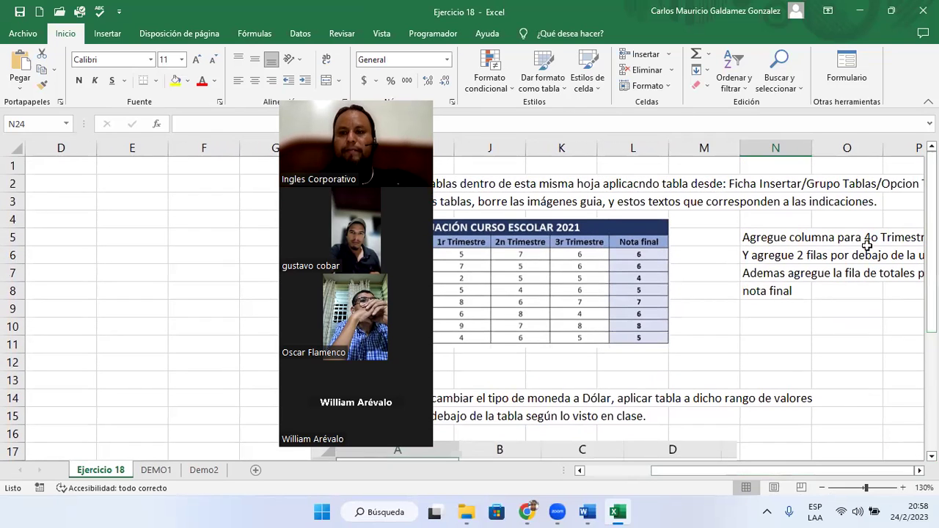
left_click(759, 241)
key("Right")
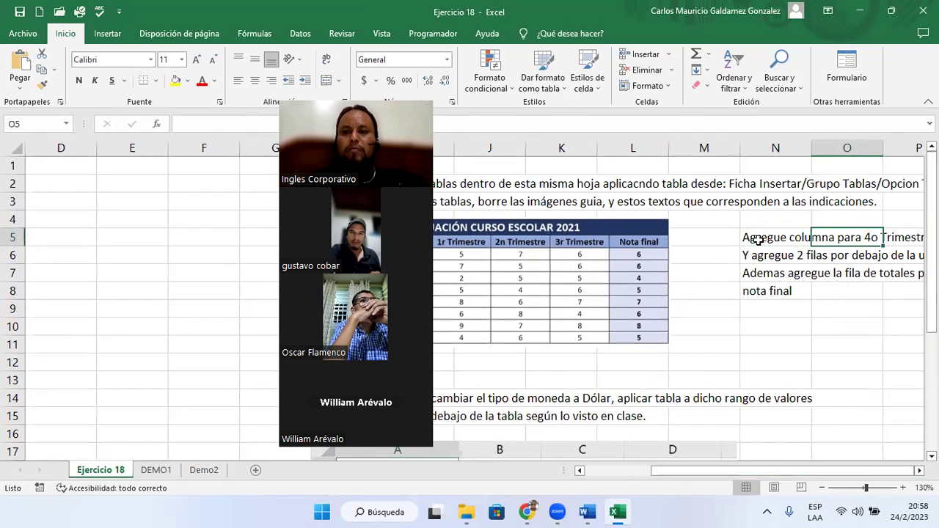
key("Right")
key("Right")
key("Left")
key("Left")
key("Left")
key("Left")
key("Down")
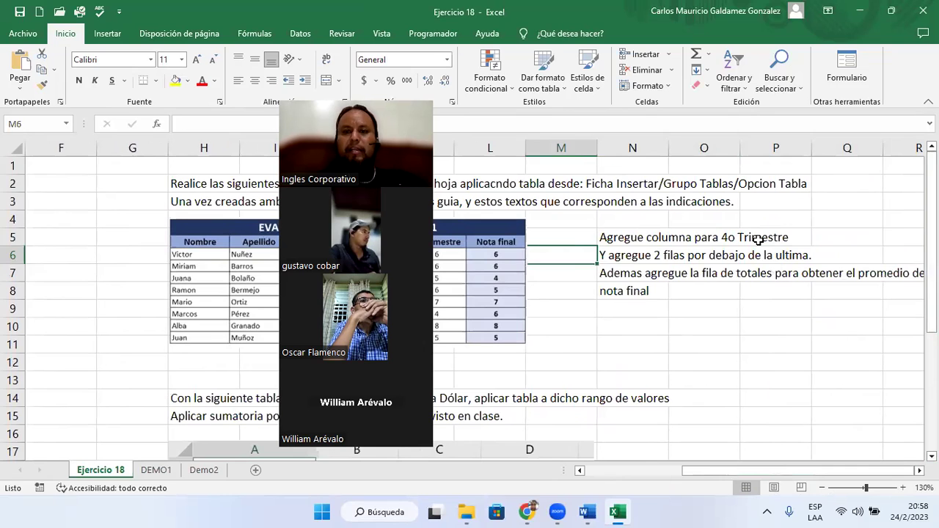
key("Right")
key("Down")
key("Down")
- Review the Producto table instructions, return to column A, and minimize Excel to reveal YouTube Studio
key("Down")
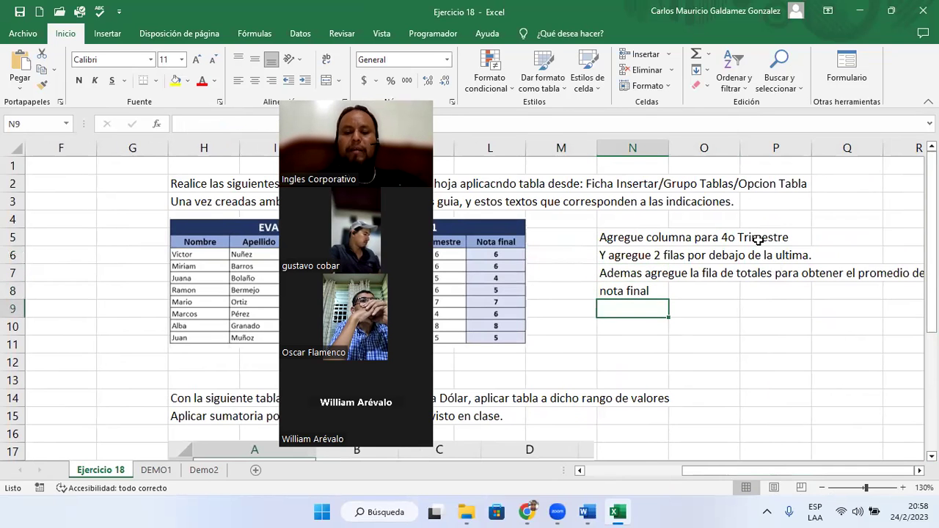
key("Up")
key("Down")
key("Down")
key("Down")
key("Down")
key("Down")
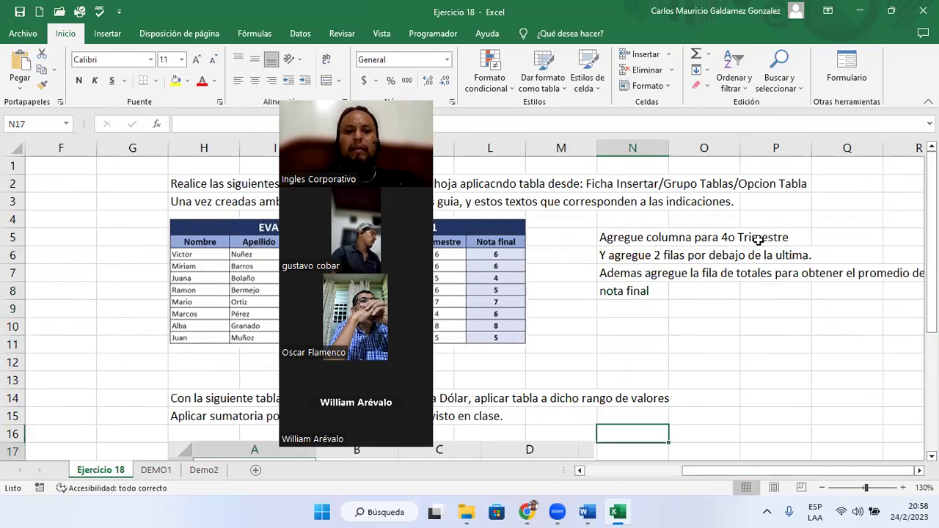
key("Down")
key("Down")
key("Down")
key("Down")
key("Down")
key("Down")
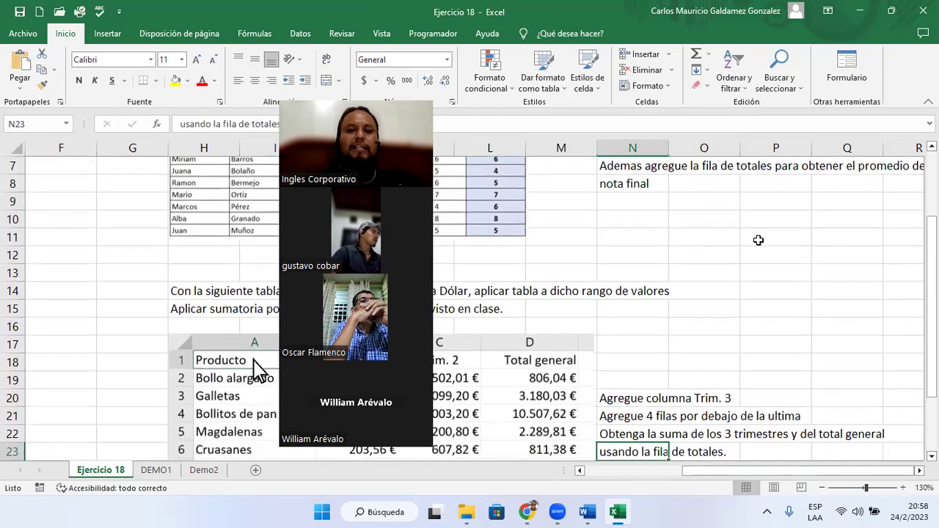
key("Down")
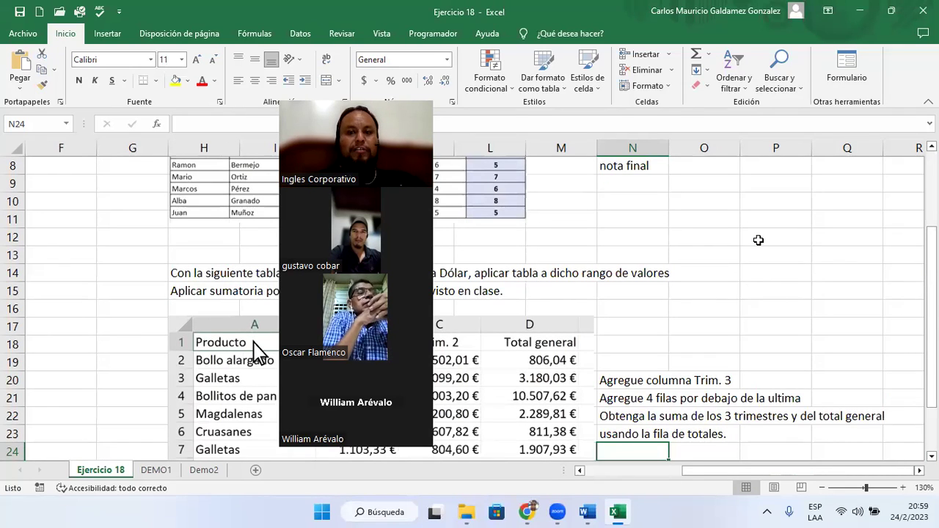
left_click_drag(606, 380, 608, 431)
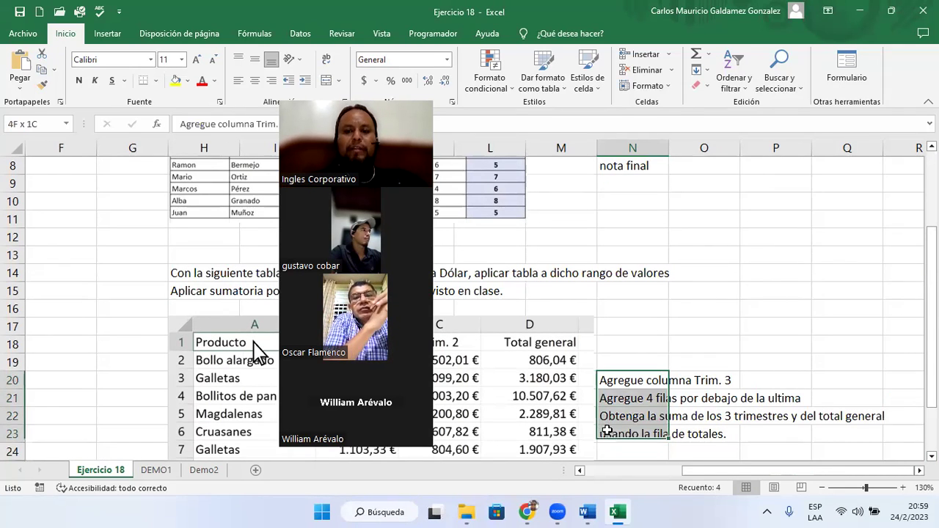
key("Up")
key("Up")
key("Up")
key("Up")
key("Up")
key("Up")
key("Down")
key("Down")
key("Down")
key("Down")
key("Down")
key("Down")
key("Down")
key("Up")
key("Up")
key("Up")
key("Up")
key("Left")
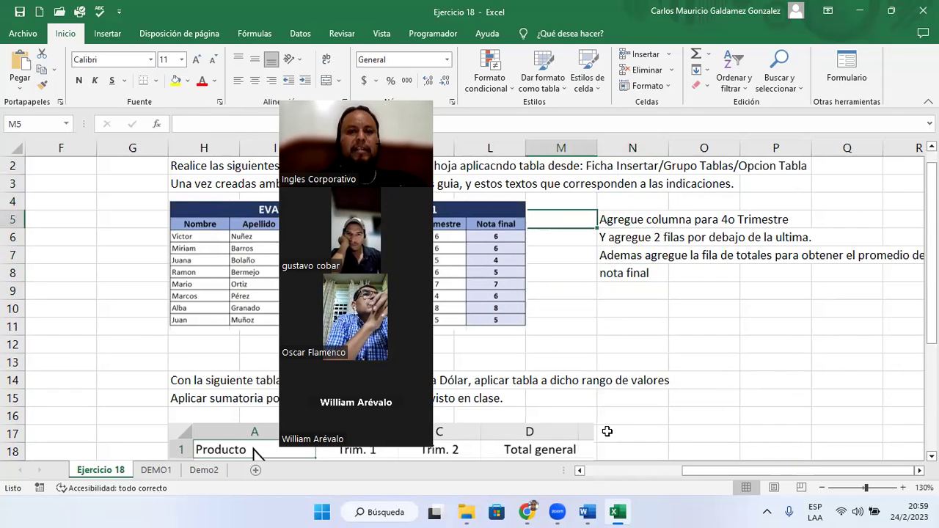
key("Left")
key("Left")
key("Left")
key("Left")
key("Left")
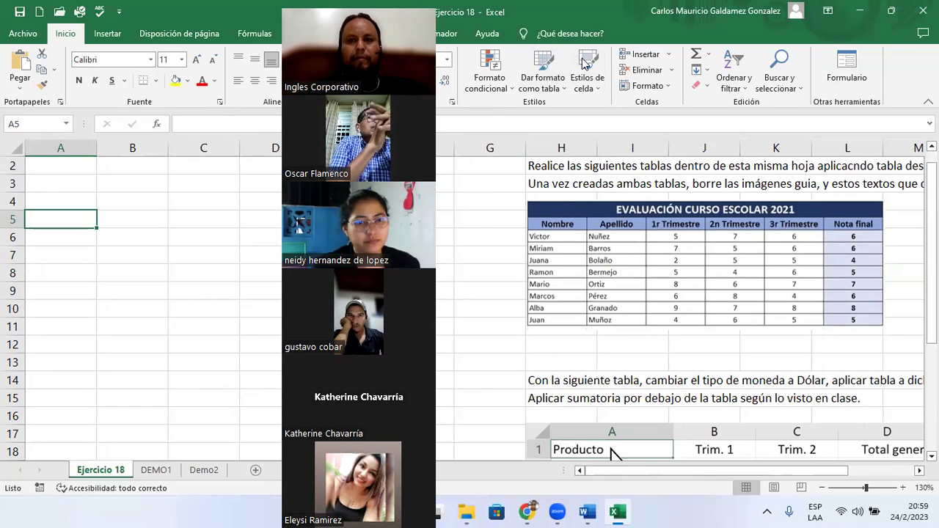
left_click(858, 11)
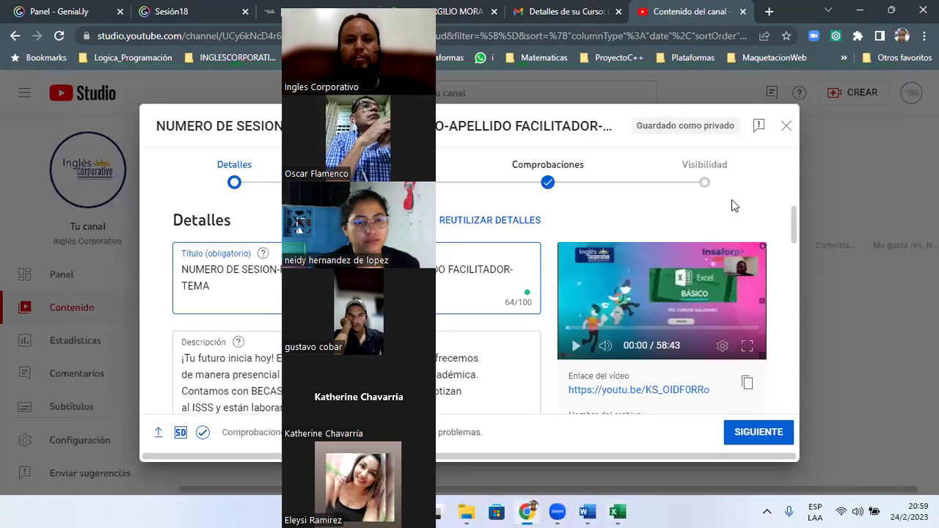